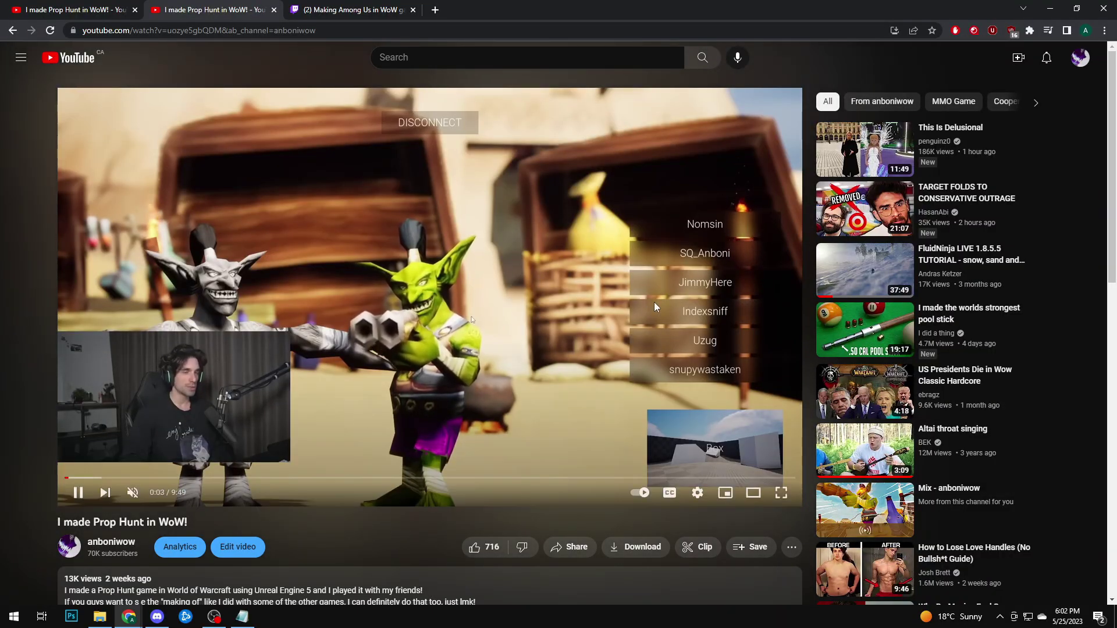
Skim the Prop Hunt video at about 3:38, pause it, look through its comments and close its tab.
left_click(335, 479)
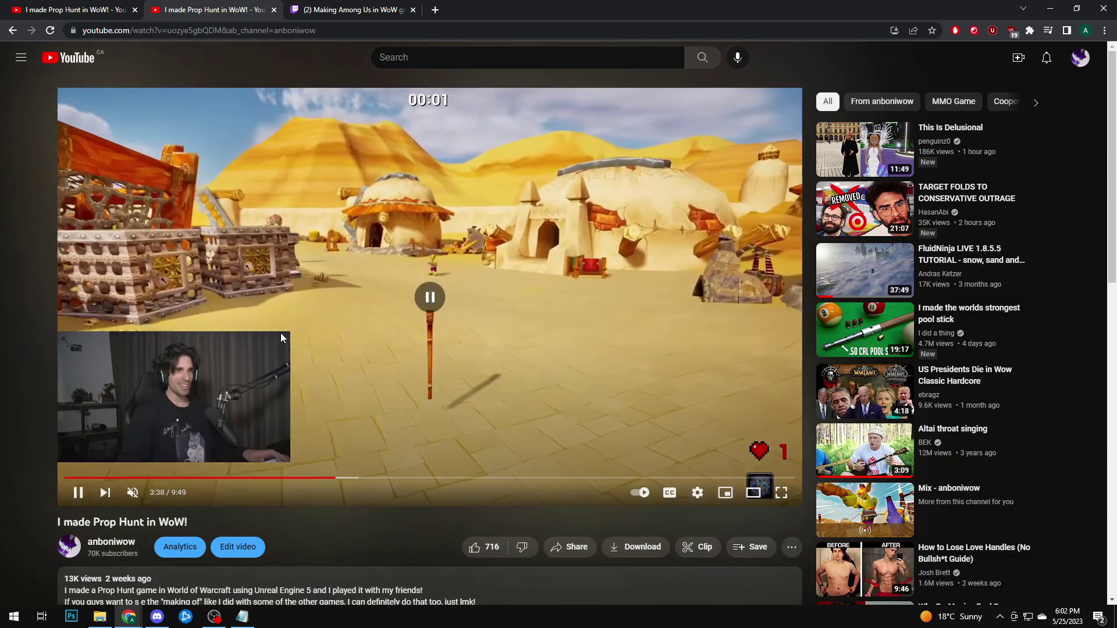
scroll(349, 346, "down", 1)
left_click(377, 354)
scroll(308, 285, "down", 6)
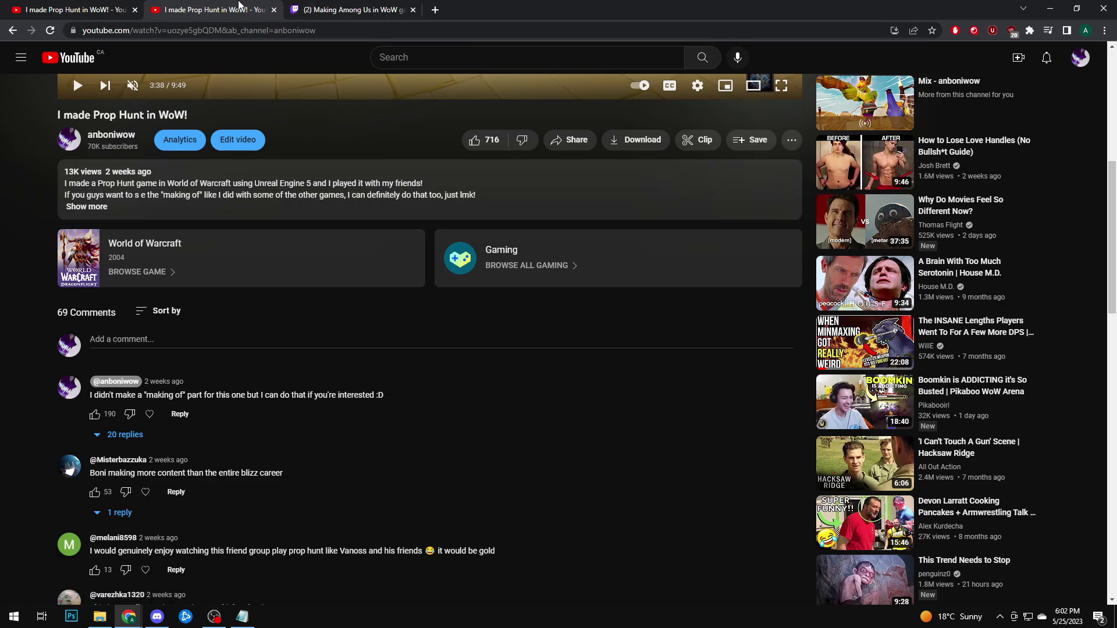
middle_click(237, 6)
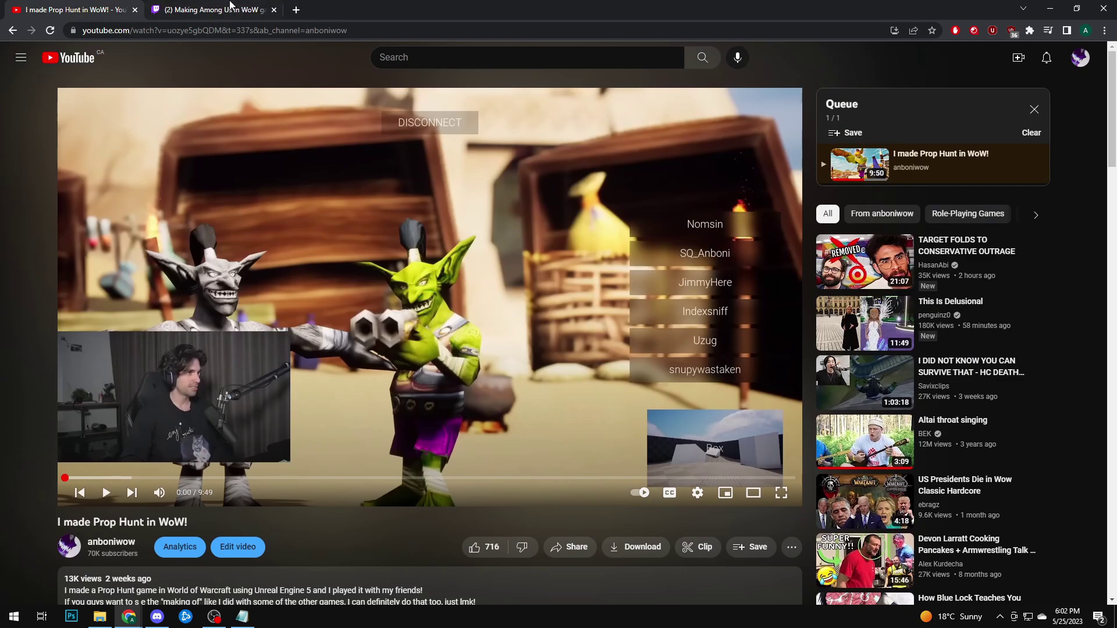
Play the Twitch recording "Making Among Us in WoW game Ep.5" in full screen, look over the channel's videos and close the tab.
left_click(231, 8)
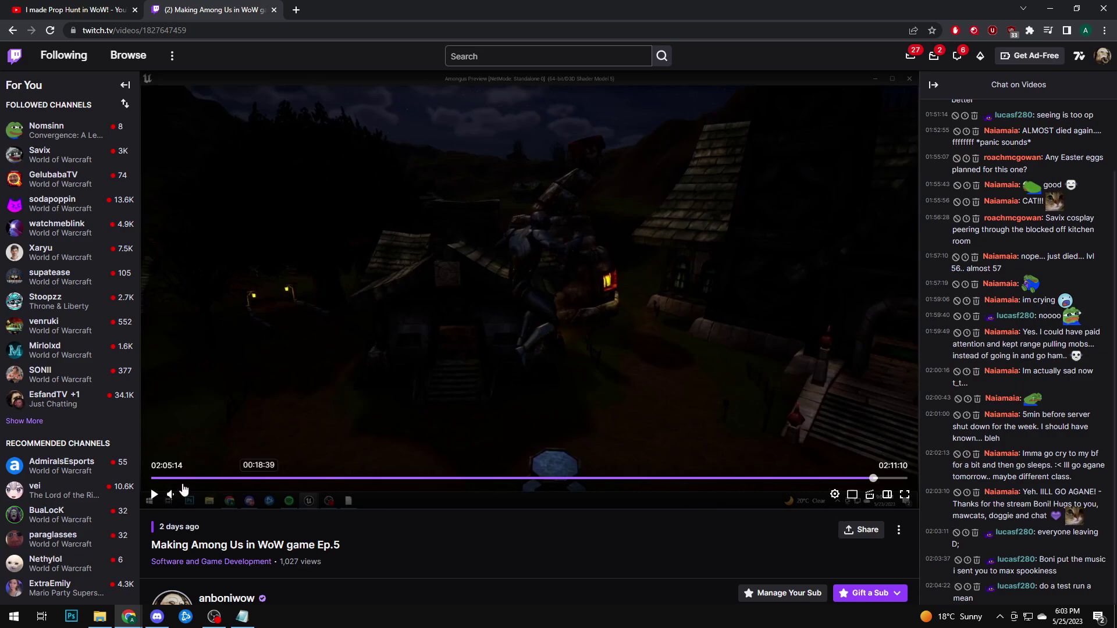
left_click(154, 495)
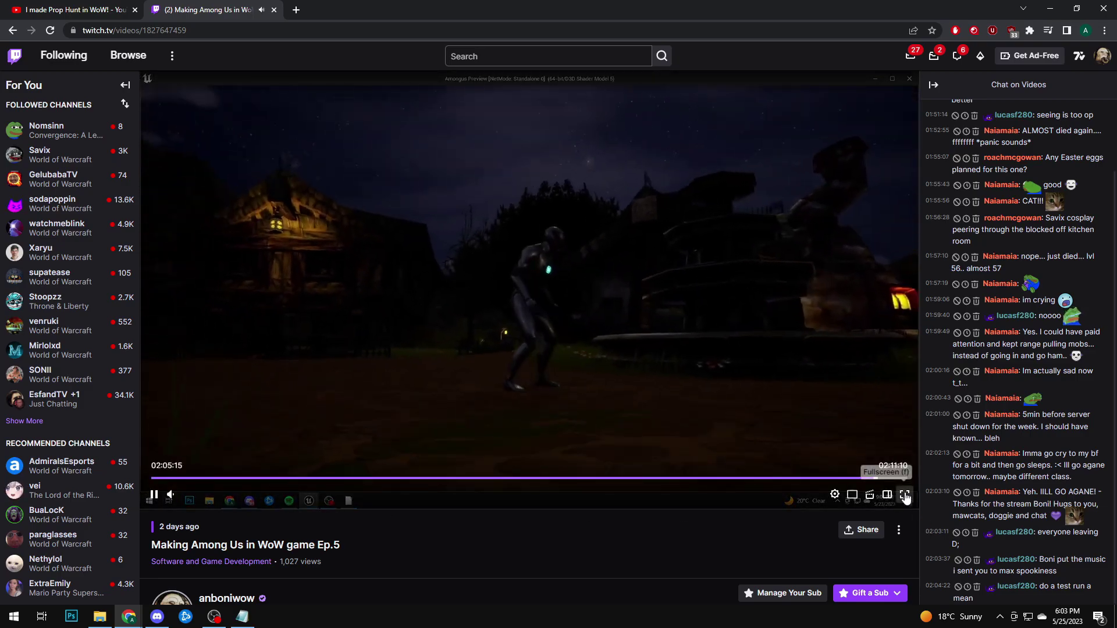
key("f")
key("Escape")
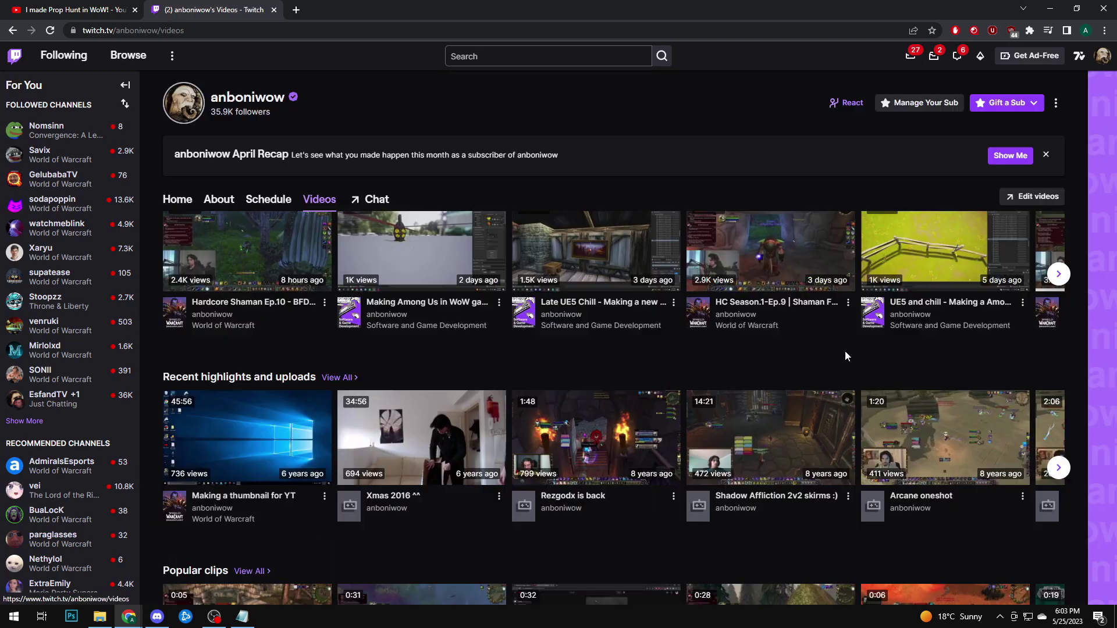
scroll(846, 353, "up", 5)
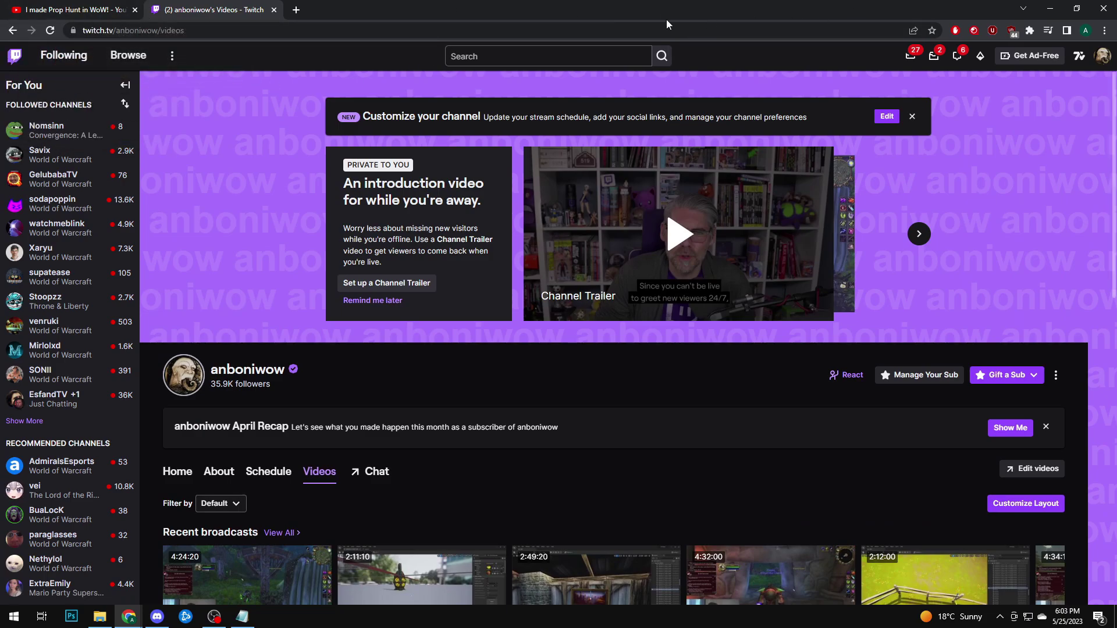
key("ctrl+w")
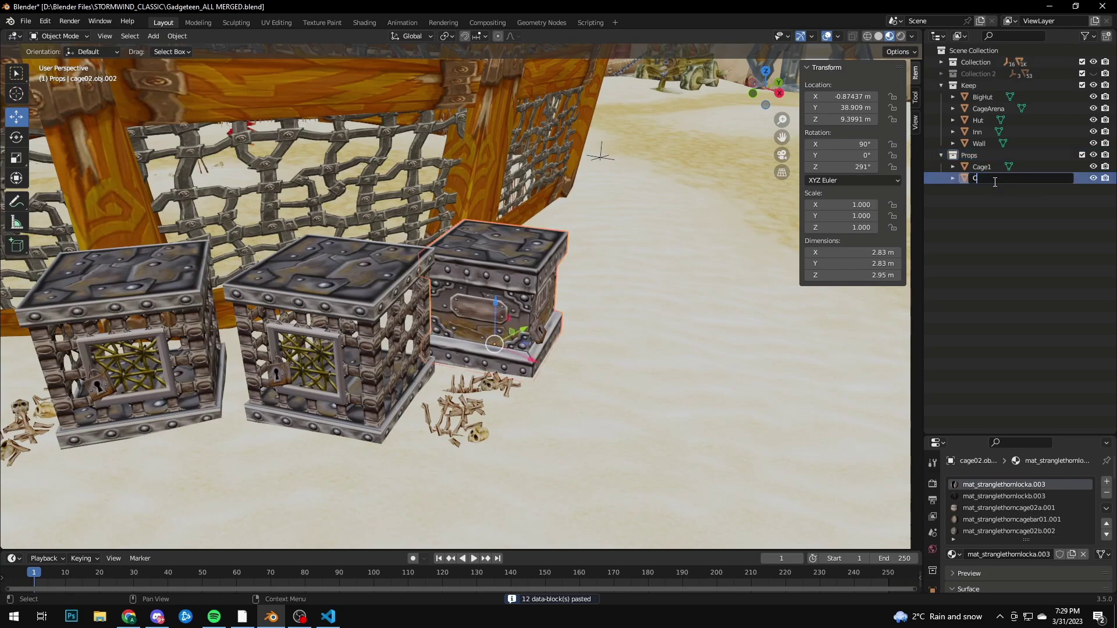
In Blender, delete the three original metal cages standing beside the large arena cage.
scroll(498, 361, "down", 2)
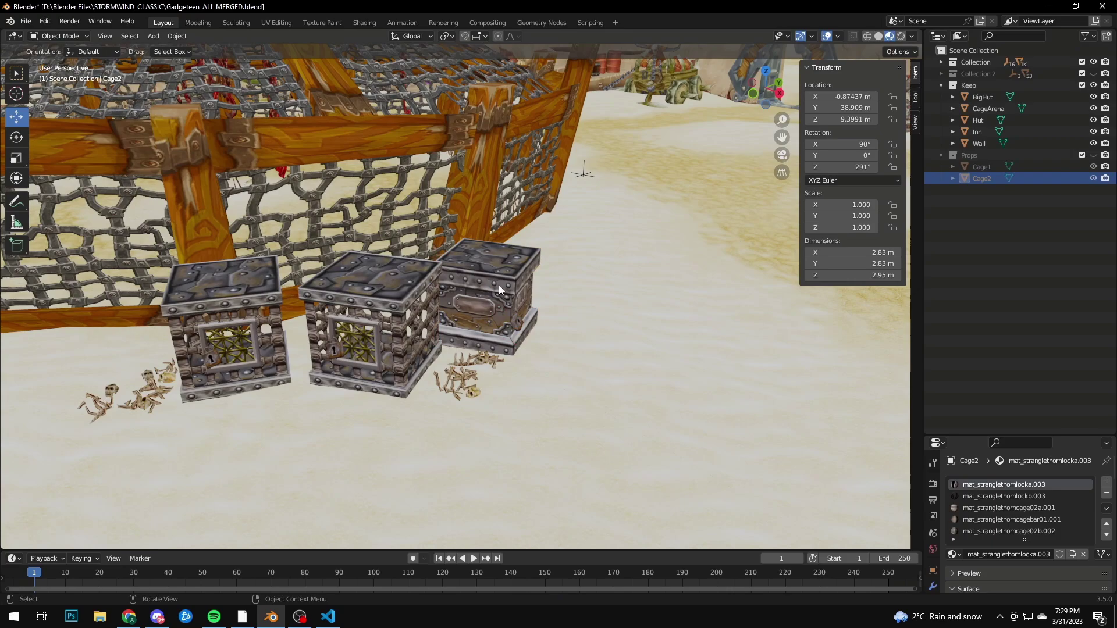
key("Delete")
left_click(410, 286)
key("Delete")
left_click(259, 299)
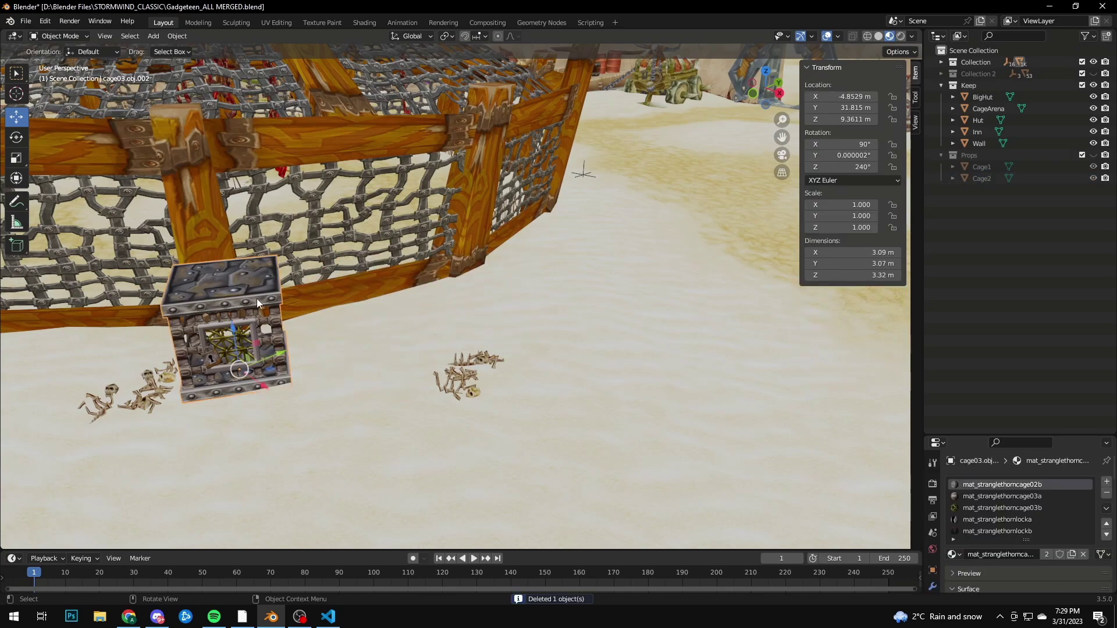
key("Delete")
Delete the large round goblin holding pen from the middle of the town.
middle_click_drag(460, 268, 573, 314)
scroll(493, 278, "down", 6)
middle_click_drag(285, 298, 299, 260, "shift")
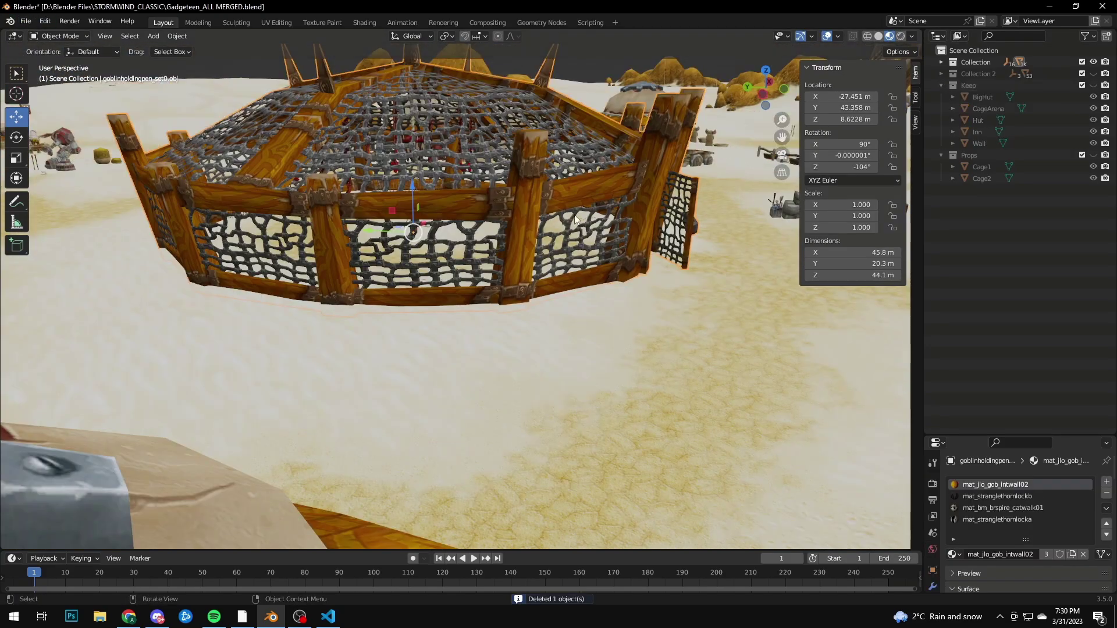
middle_click_drag(516, 189, 629, 214)
scroll(629, 214, "down", 4)
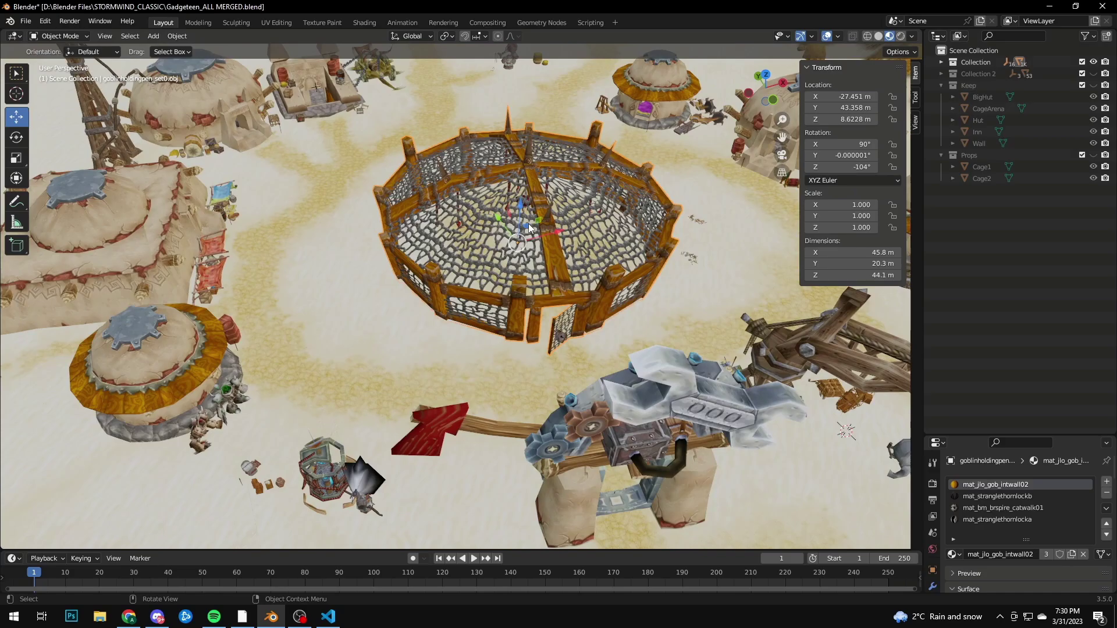
key("Delete")
middle_click_drag(528, 223, 507, 337)
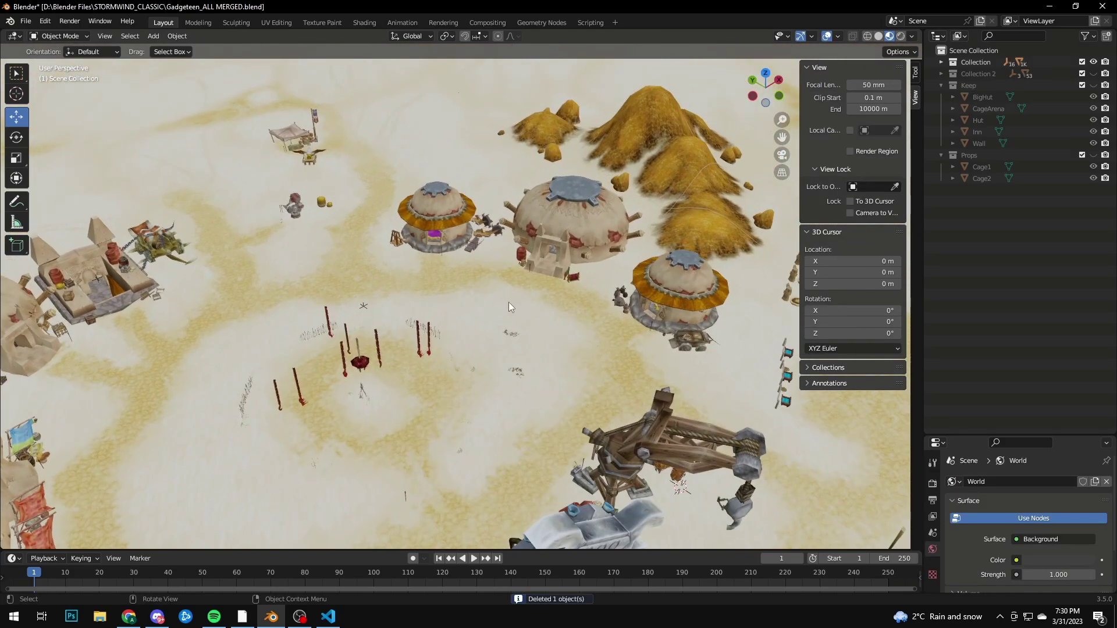
middle_click_drag(483, 292, 391, 289)
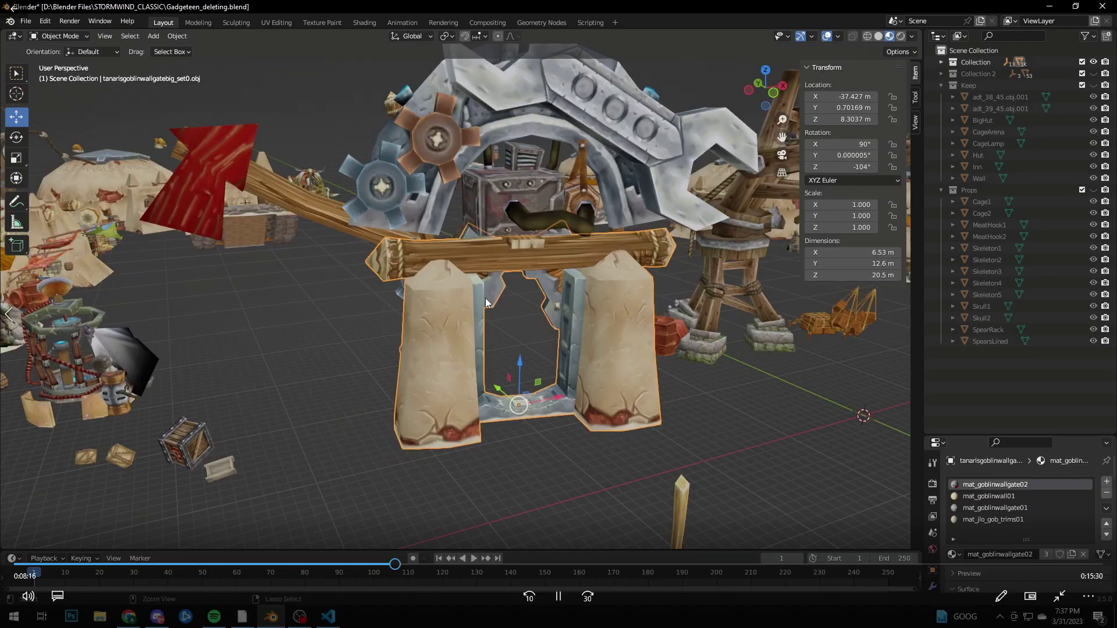
Copy the goblin wall gate and paste it into the Keep collection.
key("ctrl+c")
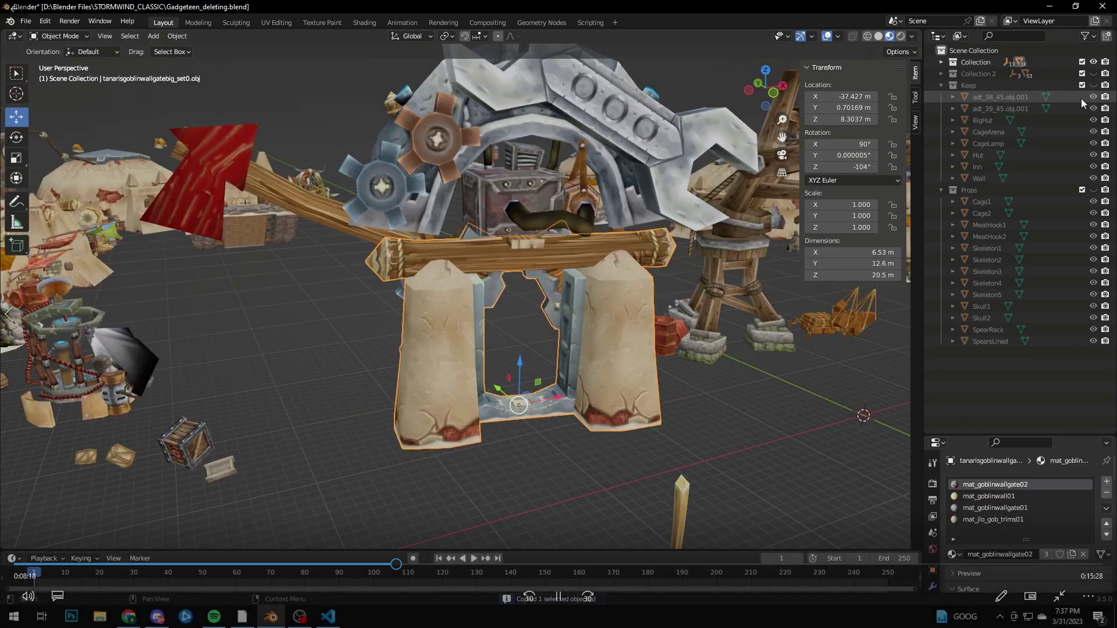
left_click(1028, 88)
key("ctrl+v")
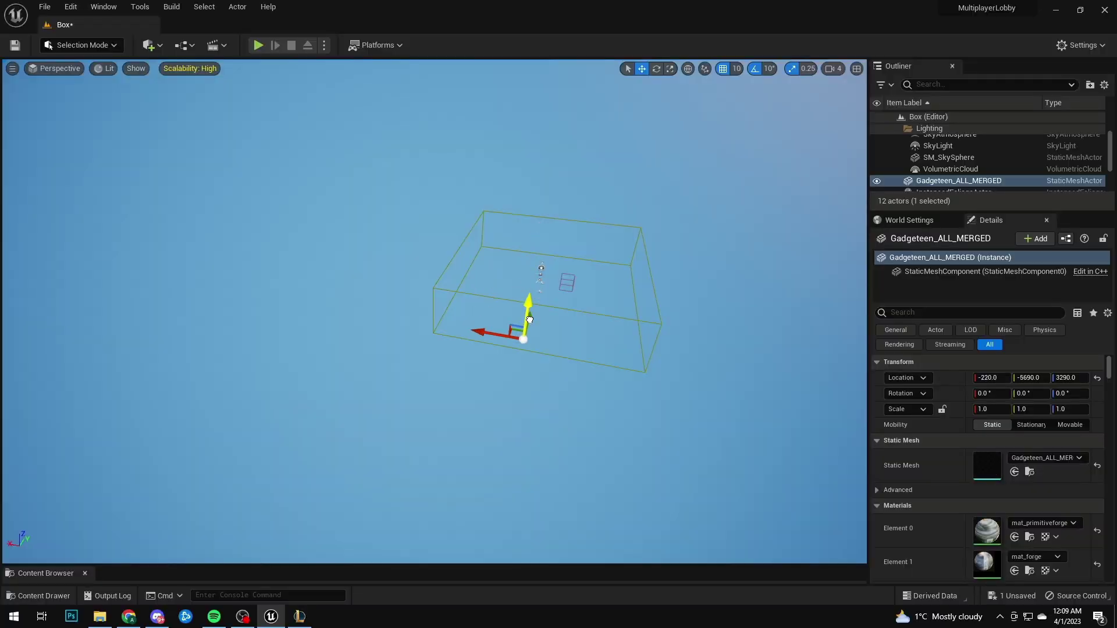
In Unreal Editor, move the Gadgeteen_ALL_MERGED mesh down to Z -1010 and along Y to 4400.
left_click_drag(529, 319, 407, 500)
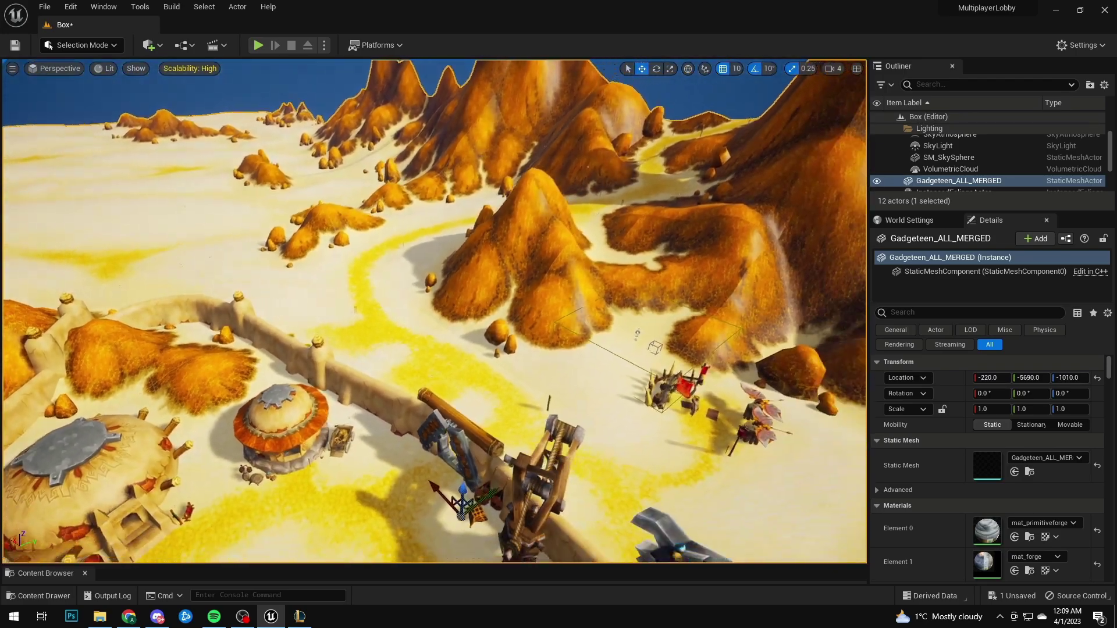
right_click_drag(407, 314, 386, 388)
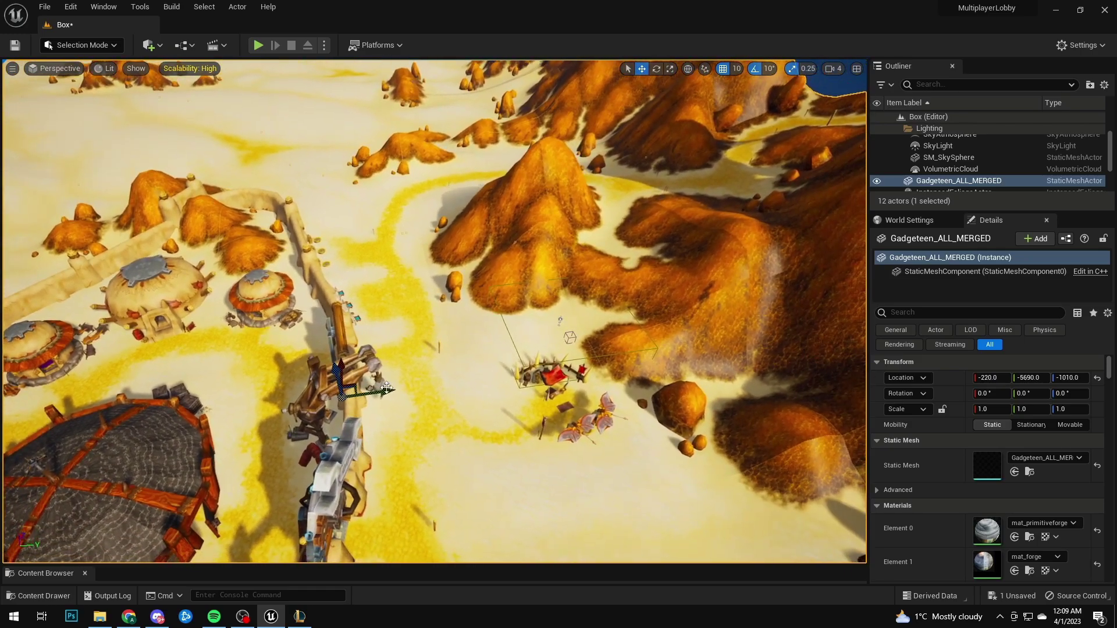
left_click_drag(381, 391, 700, 384)
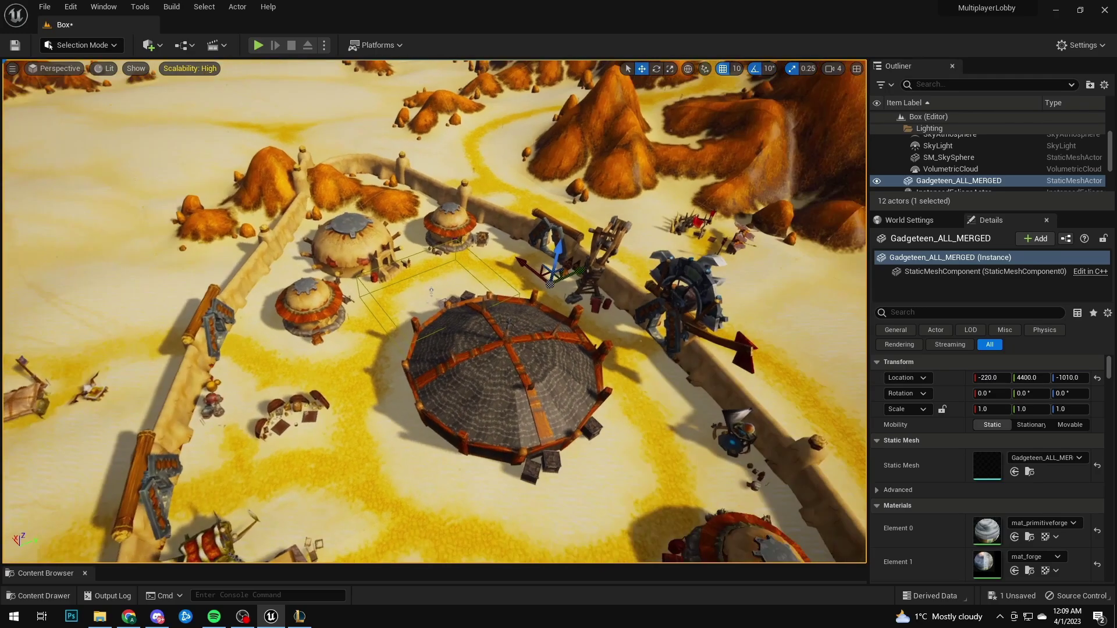
Play-test the level, walking the character around the inside of the furnished hut.
key("alt+p")
key("w")
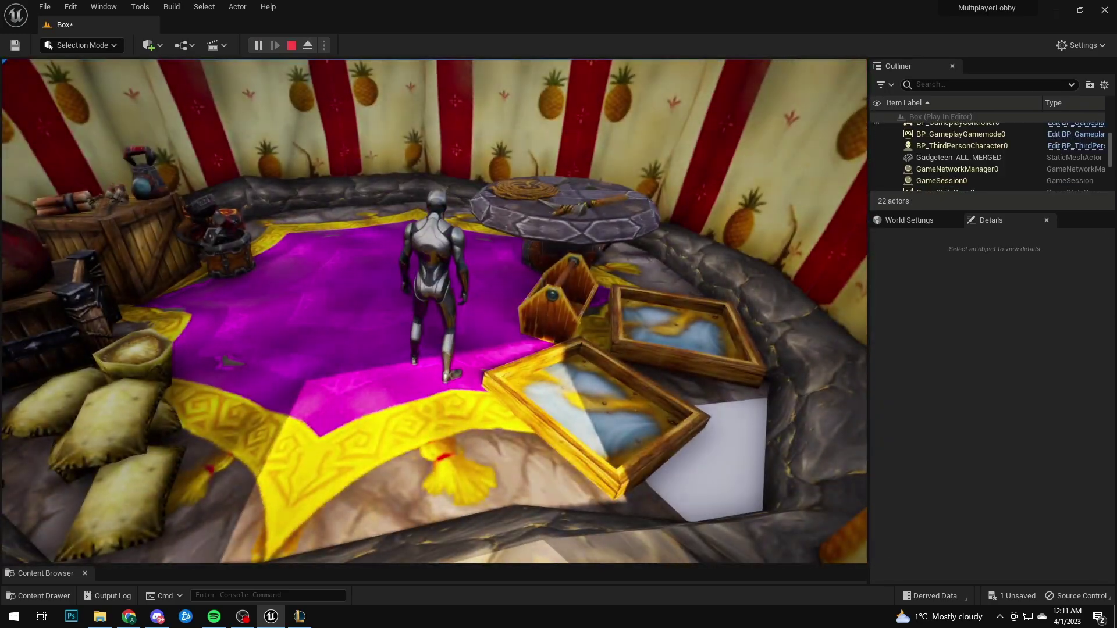
key("w")
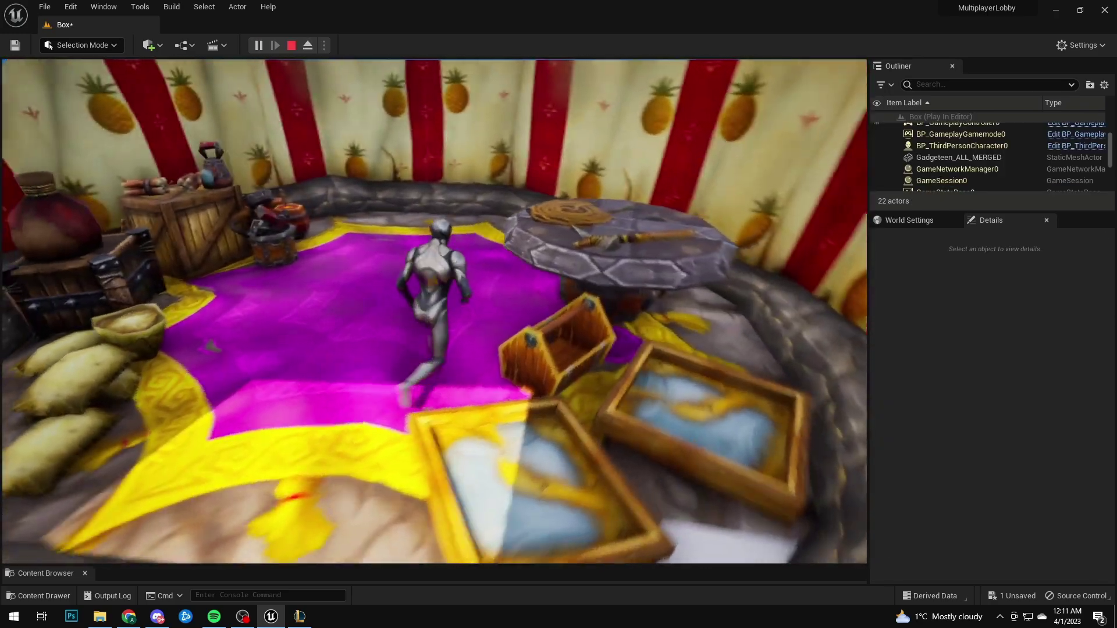
key("s")
key("w")
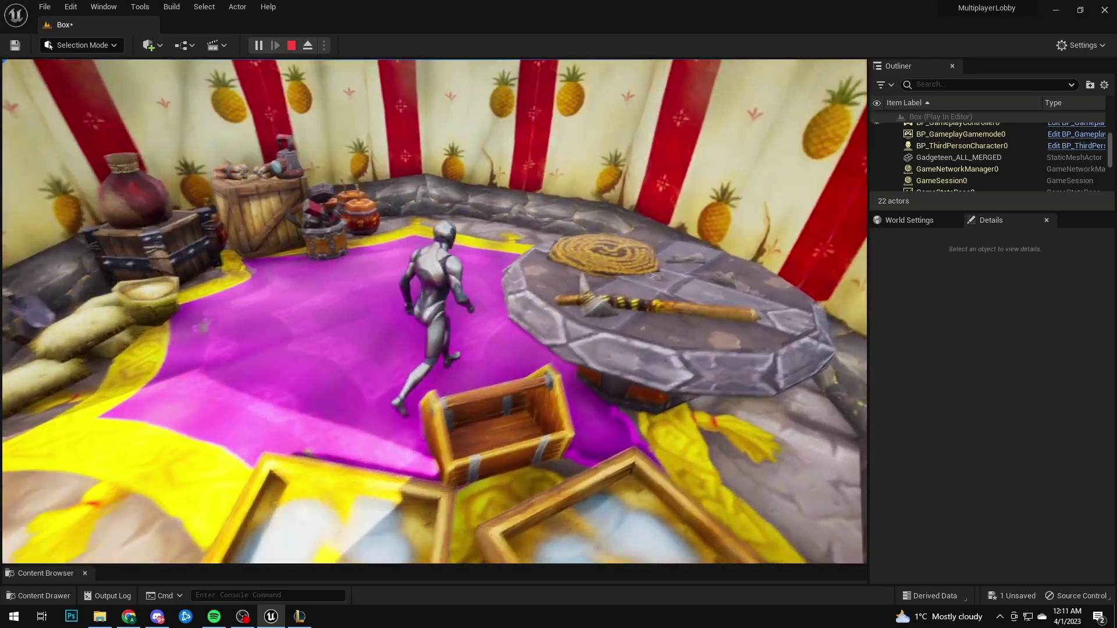
key("w")
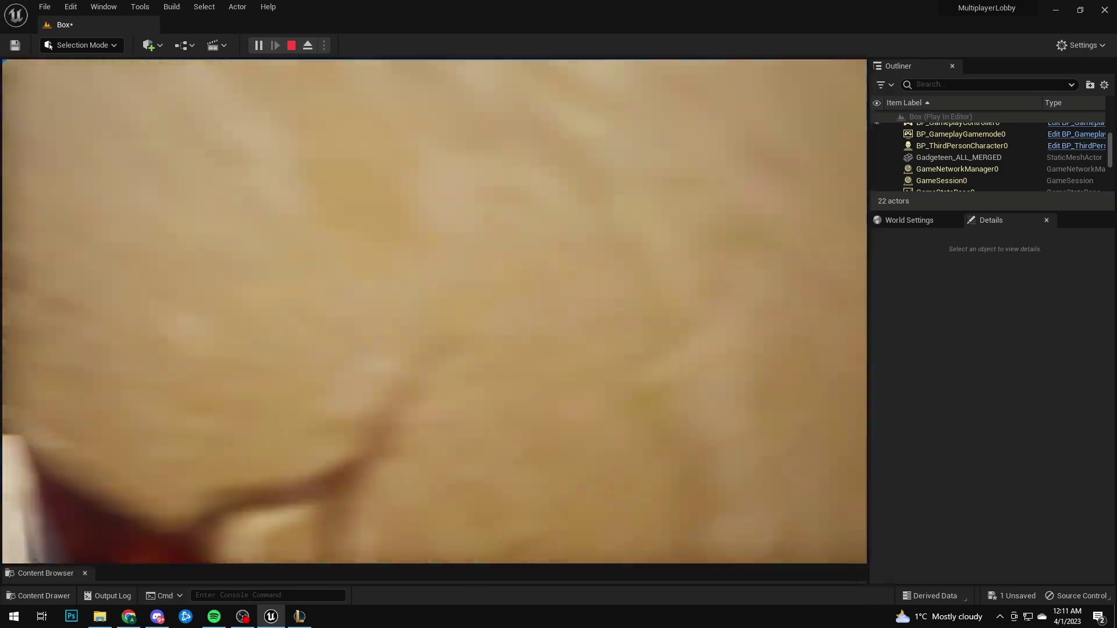
key("w")
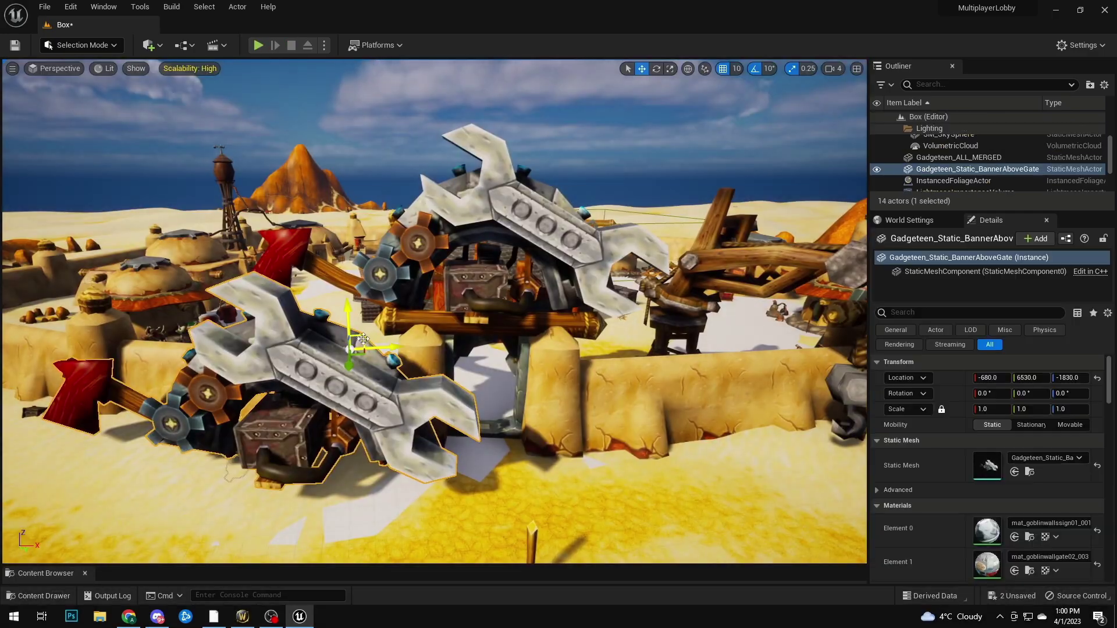
Move the Gadgeteen_Static_BannerAboveGate mesh onto the gate at location 380, 6530, -1180.
left_click_drag(587, 256, 585, 196)
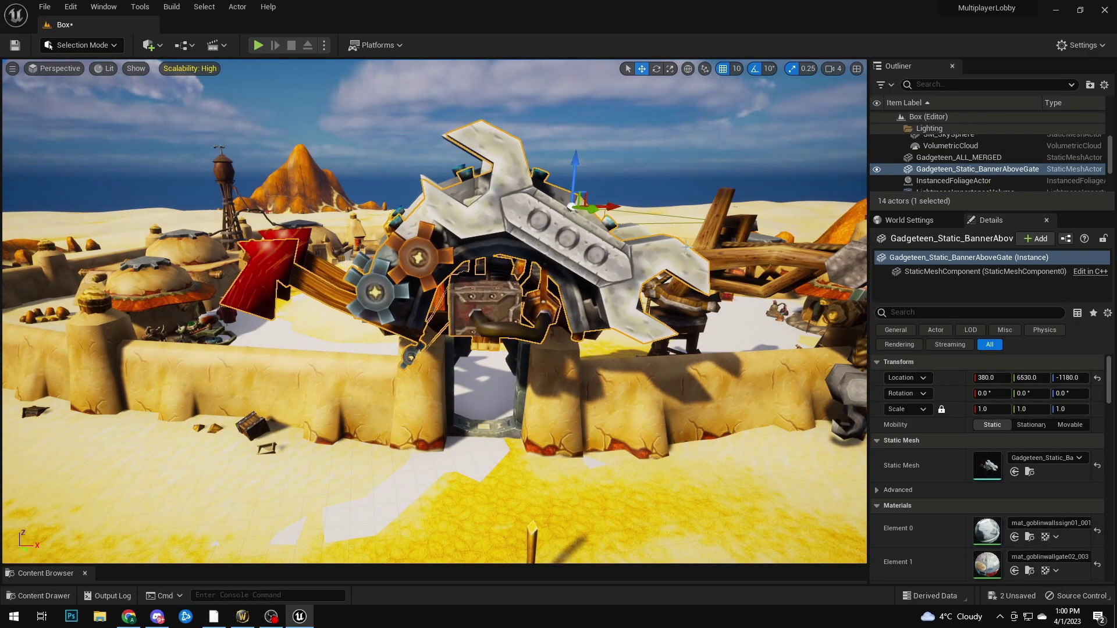
right_click_drag(687, 247, 689, 245)
Examine the big hut's alignment in the top wireframe view and select Gadgeteen_Static_BigHut2 in the perspective view.
key("alt+2")
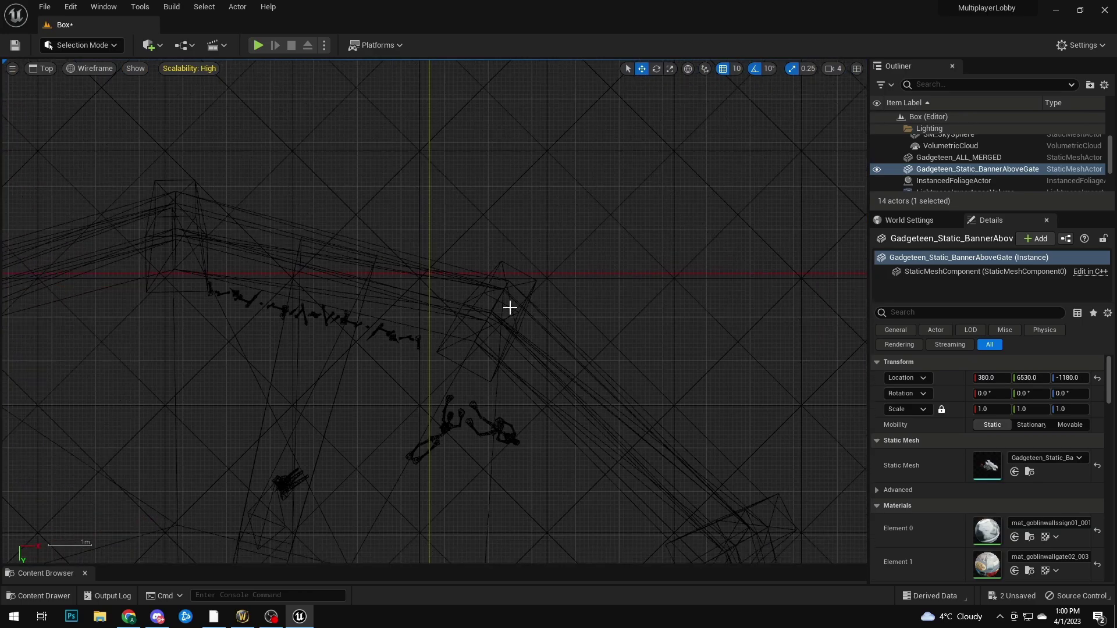
key("alt+j")
scroll(473, 346, "up", 5)
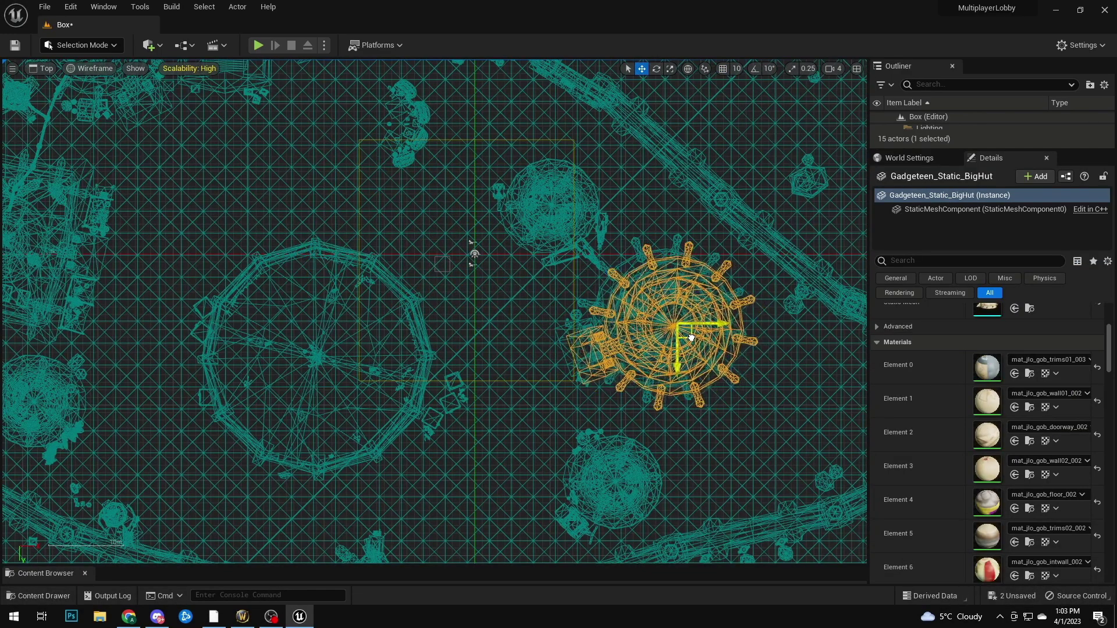
scroll(682, 332, "up", 5)
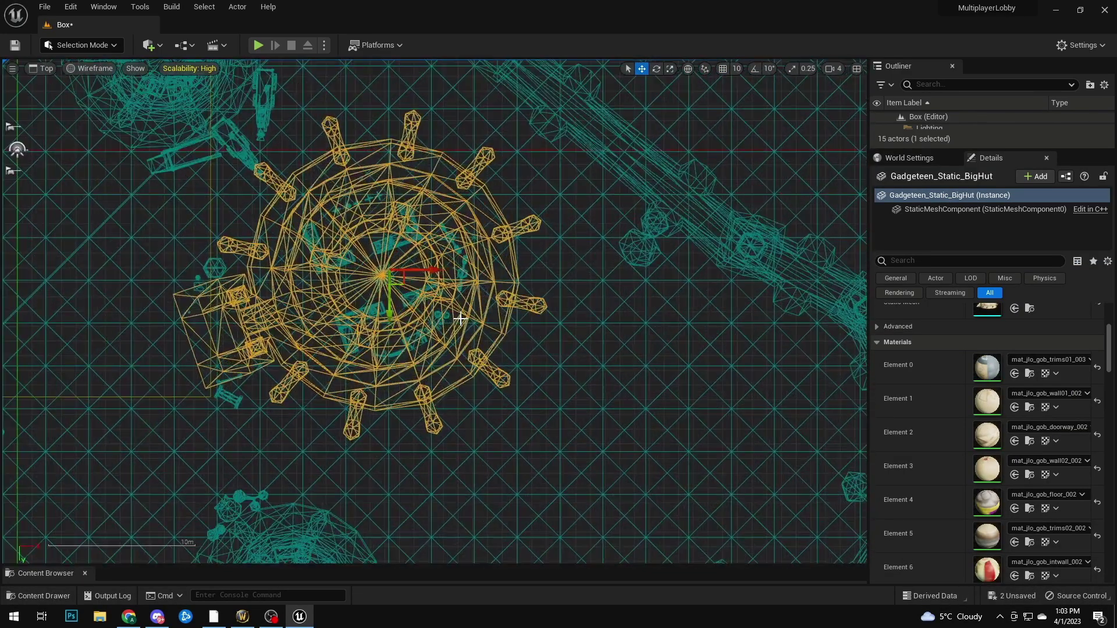
scroll(425, 294, "up", 2)
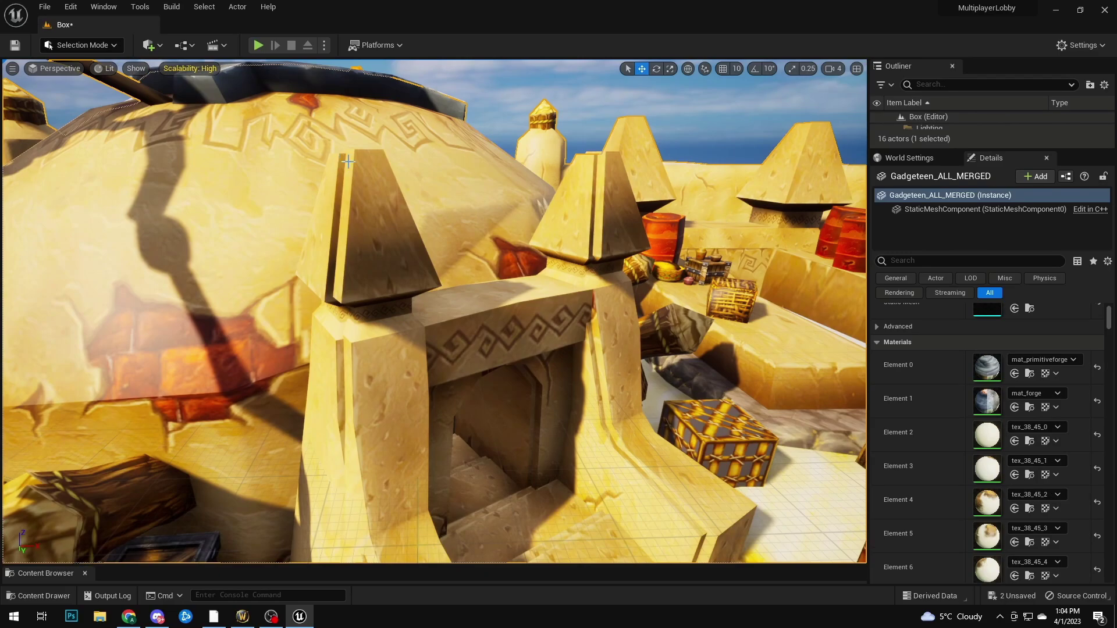
left_click(381, 155)
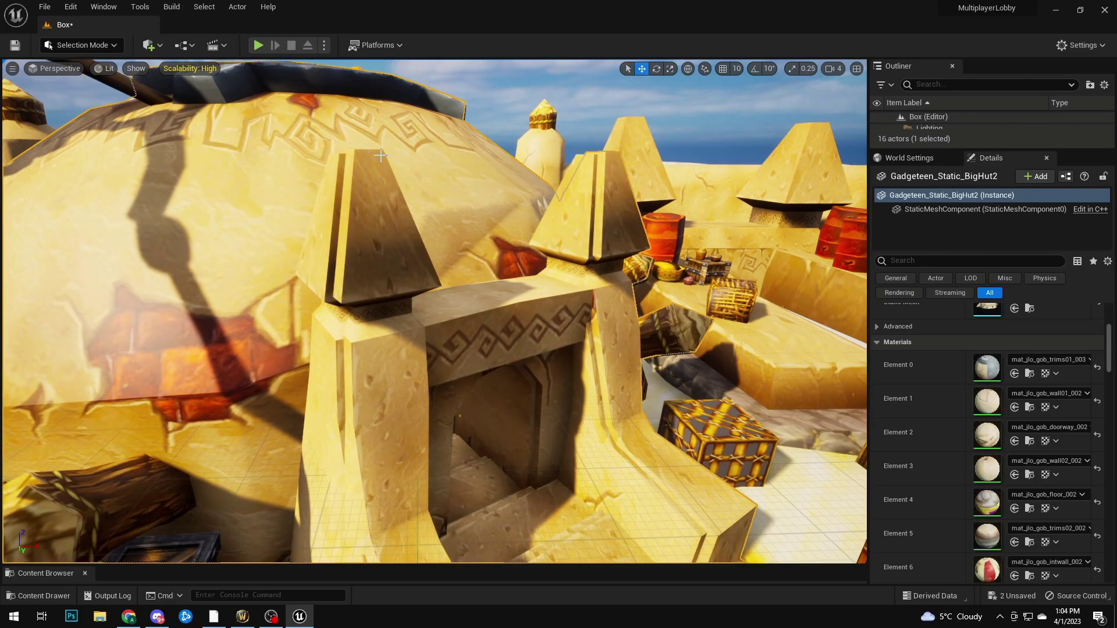
right_click_drag(437, 198, 436, 198)
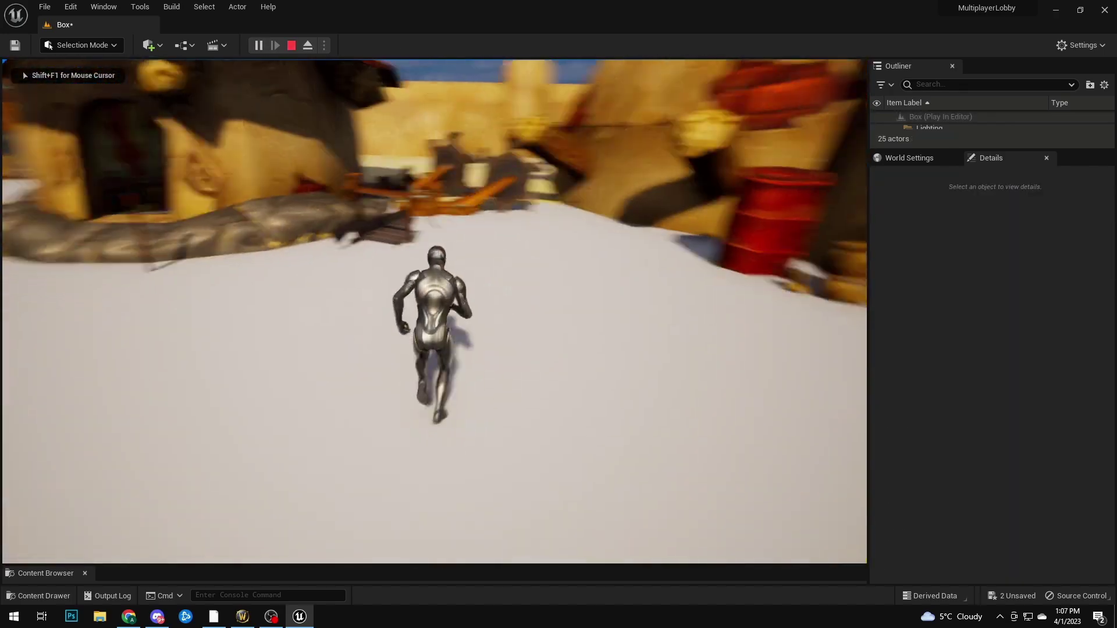
Play-test the level outdoors, running and jumping the character around the huts, the entrance and the red barrel.
key("w")
key("w")
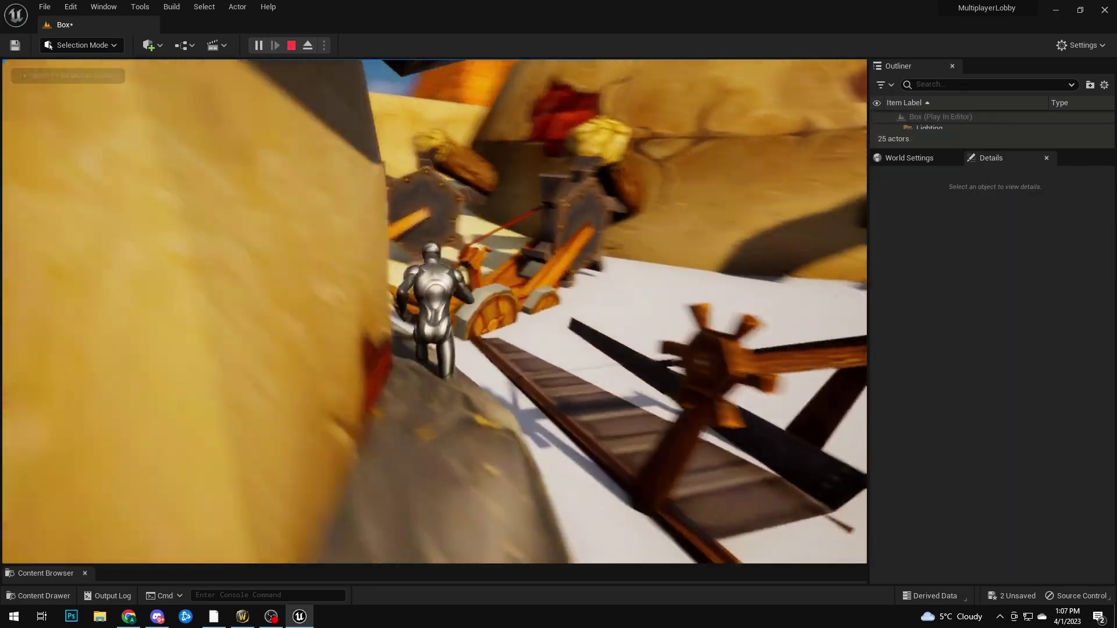
key("space")
key("w")
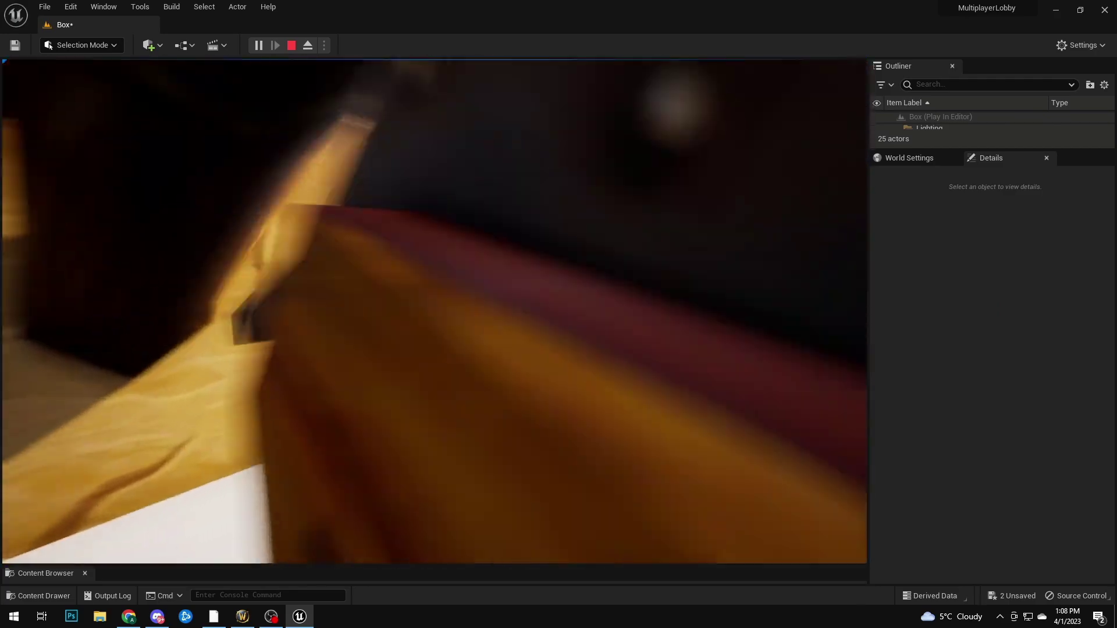
key("space")
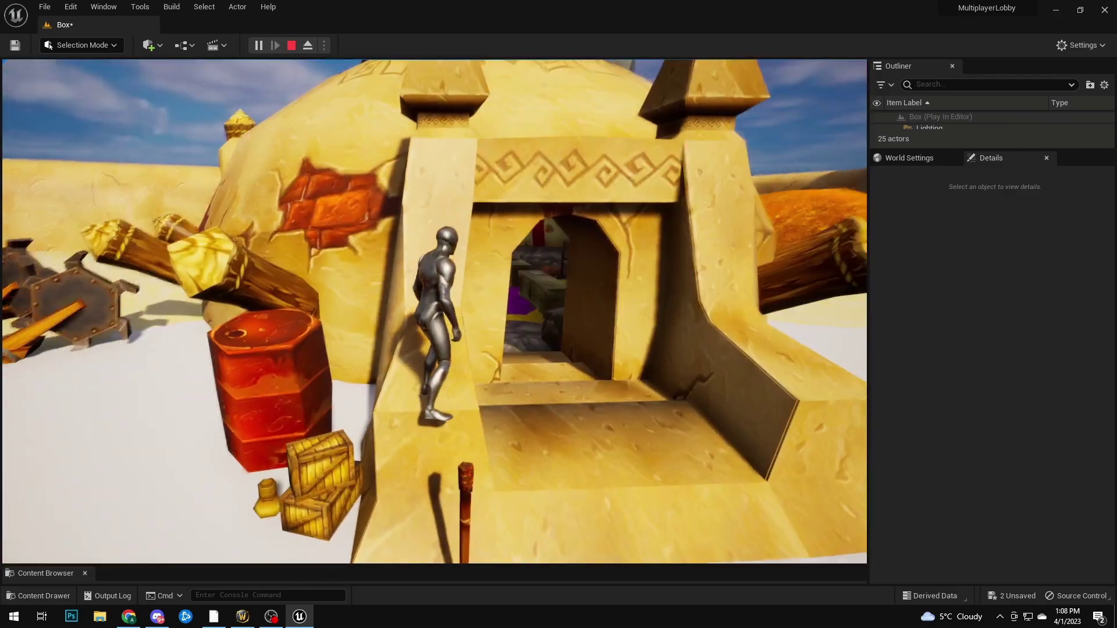
key("w")
key("space")
key("w")
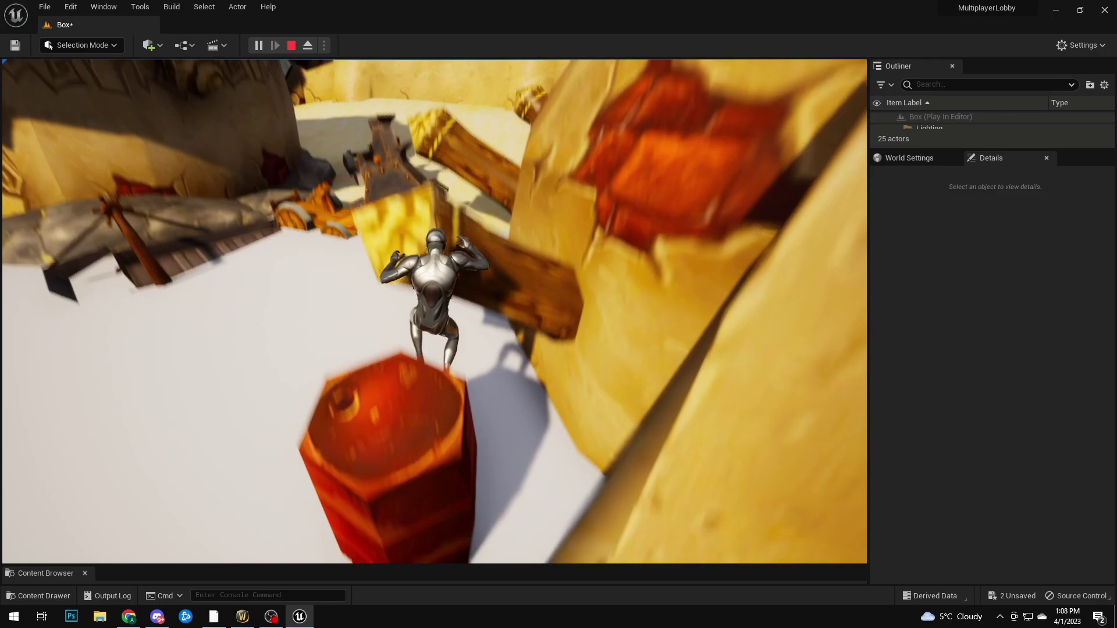
Jump the character off the red barrel beside the hut in the play-test.
key("space")
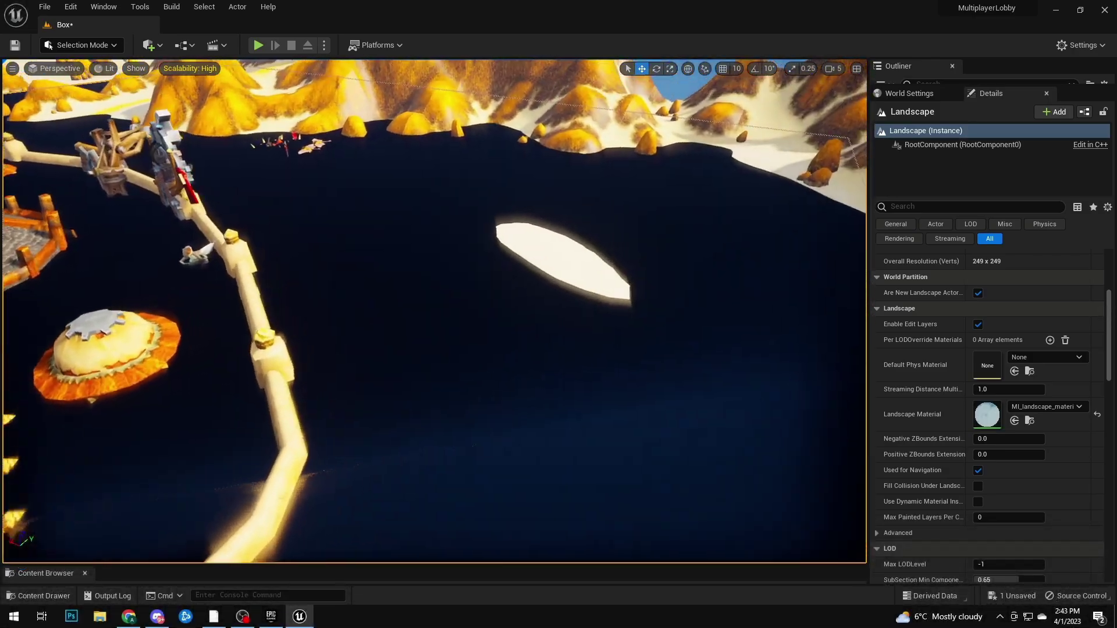
Show the landscape_materials folder and look over the landscape surrounding the town wall.
key("ctrl+space")
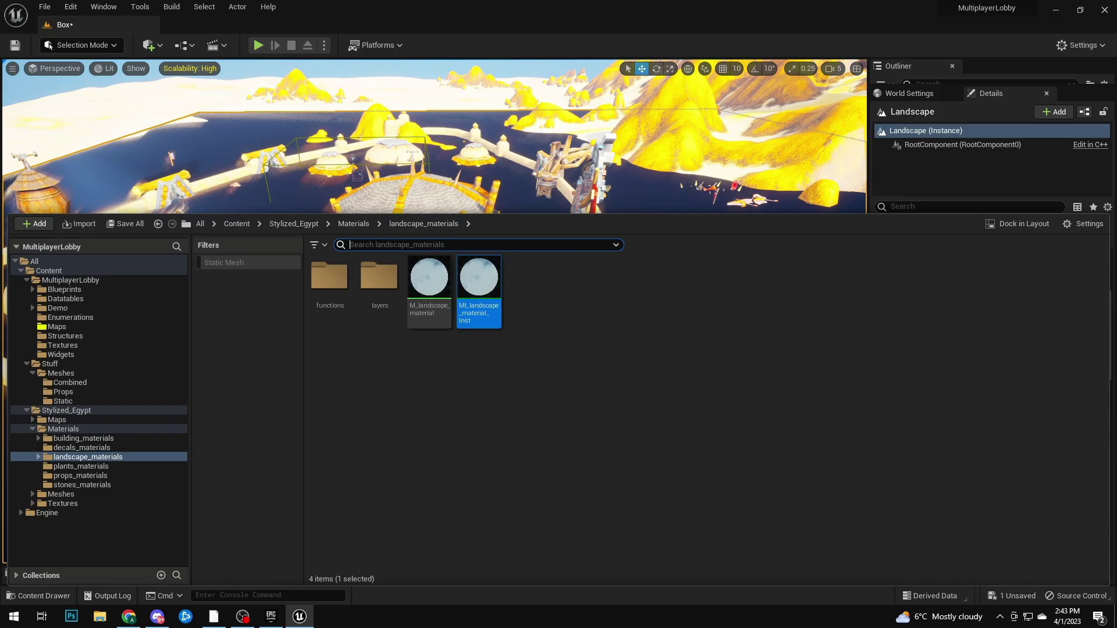
right_click_drag(609, 203, 716, 256)
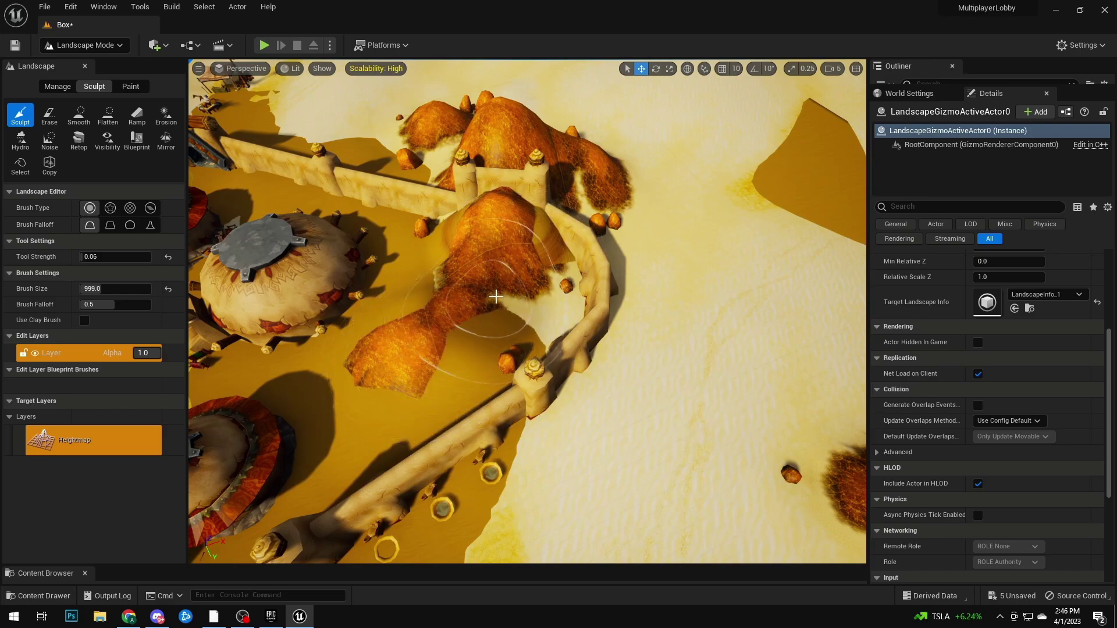
right_click_drag(527, 311, 527, 311)
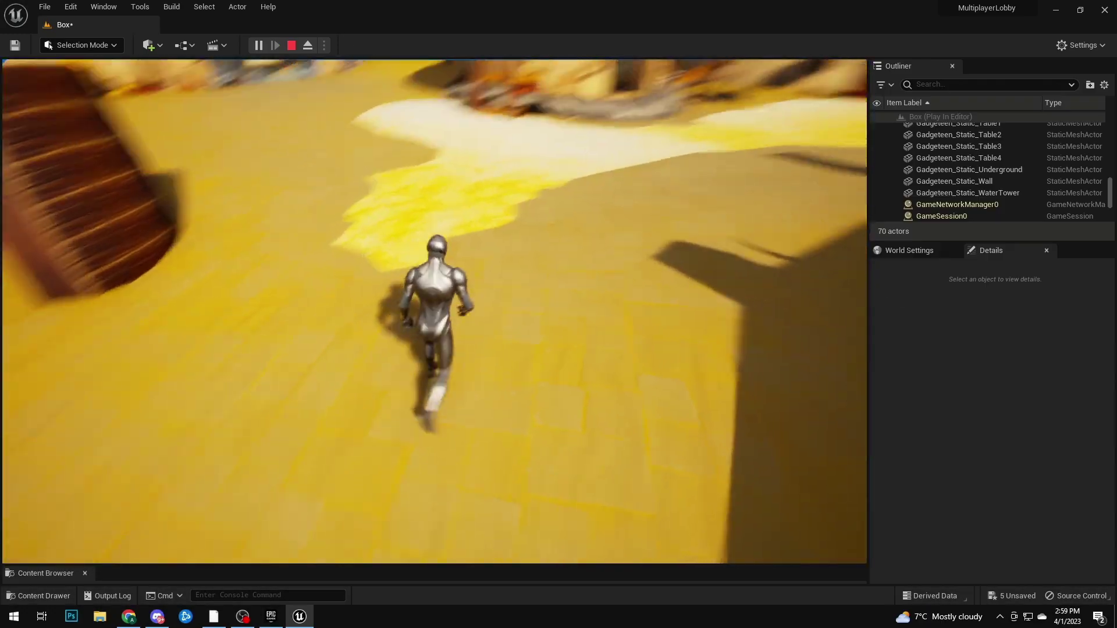
Play-test the level, running the character over the sand and paving past the huts and gate, and end the session.
key("w")
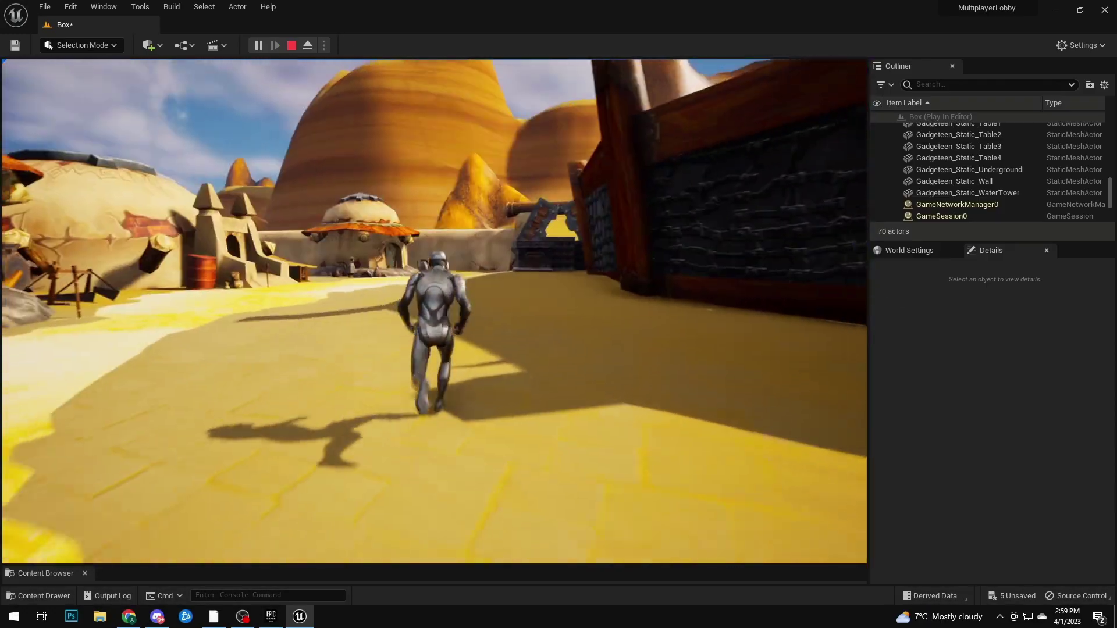
key("w")
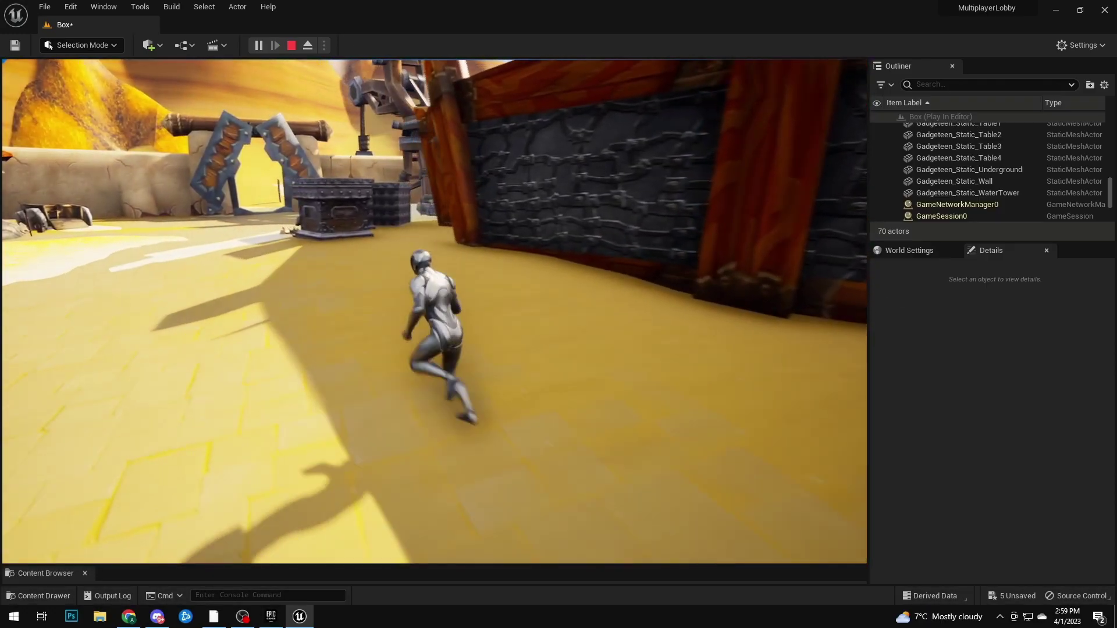
key("w")
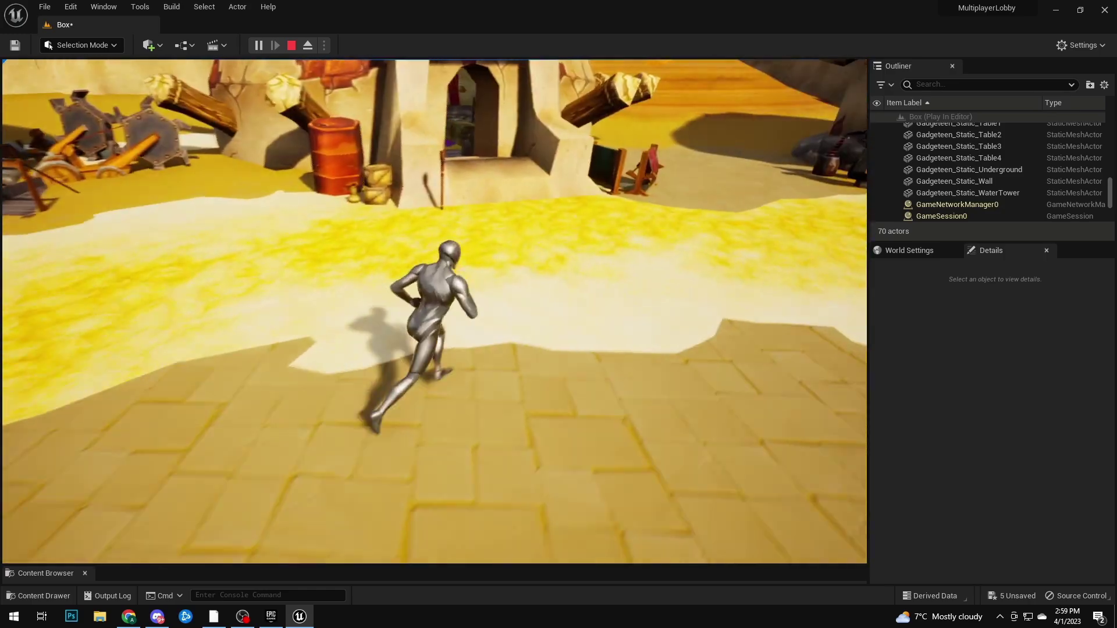
key("w")
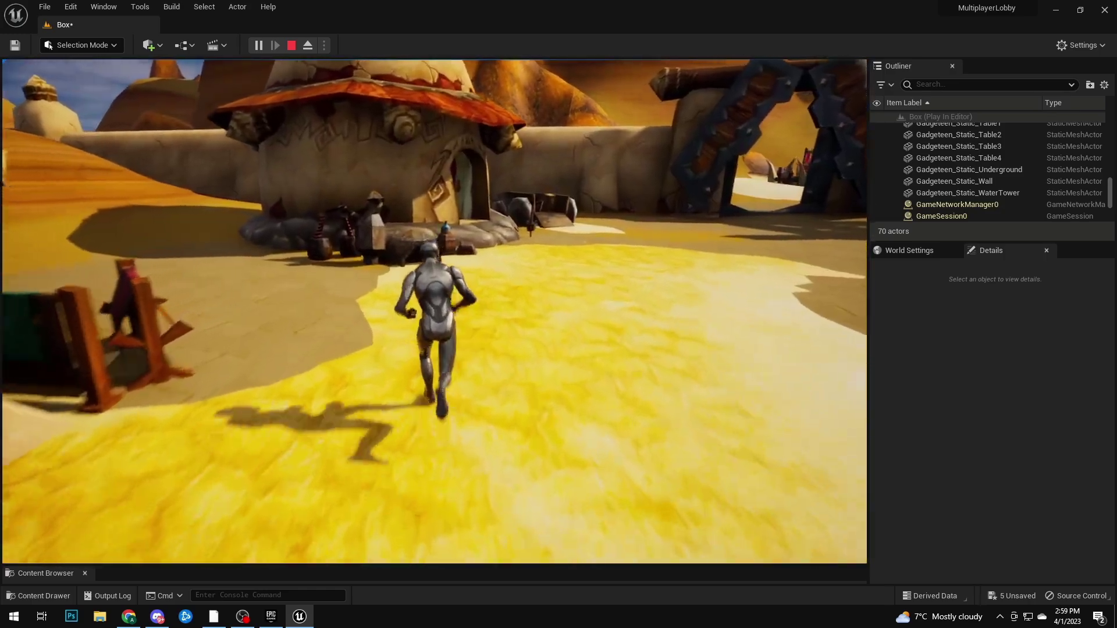
key("w")
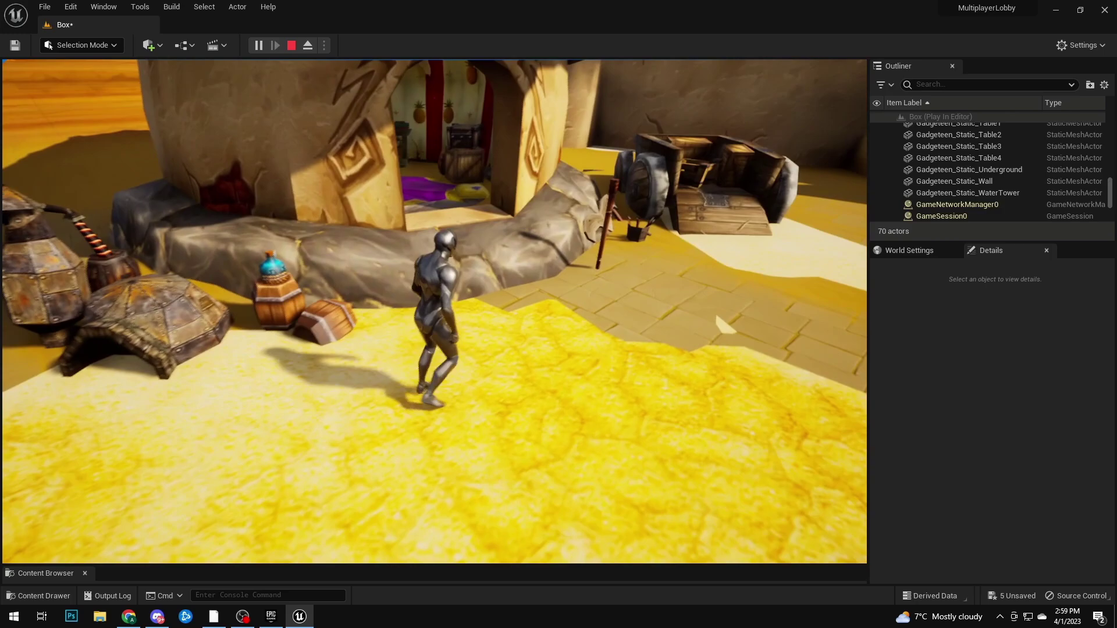
key("s")
key("Escape")
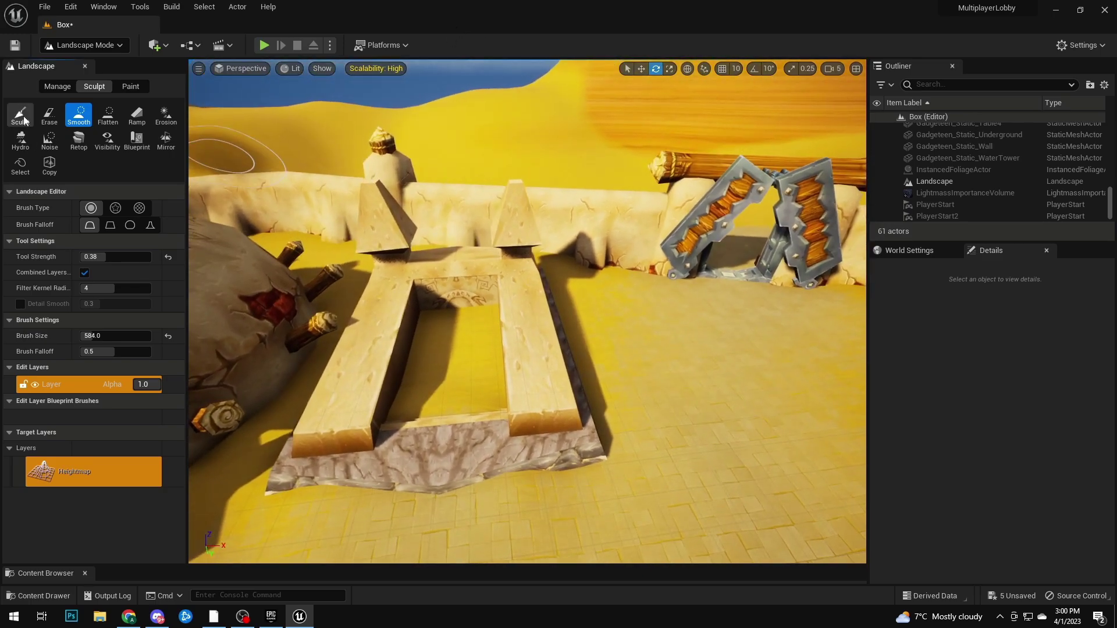
Sculpt the landscape down inside the underground entrance with tool strength 0.98, brush size 327 and brush falloff 0.076.
left_click(23, 117)
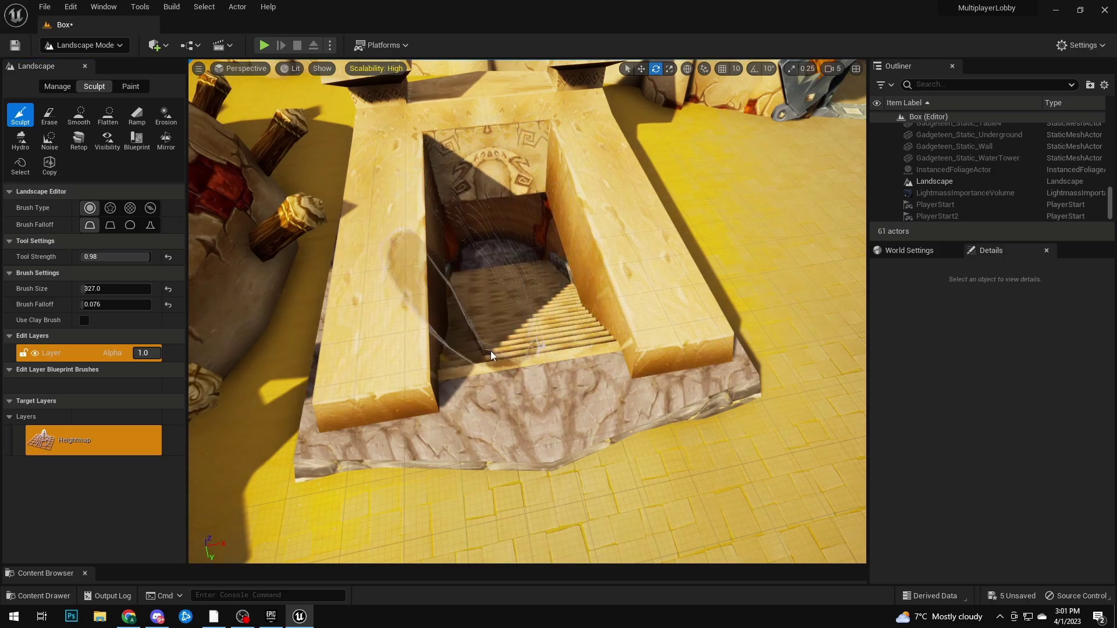
key("w")
mouse_move(507, 302)
right_mouse_down()
mouse_move(488, 301)
mouse_move(489, 314)
right_mouse_up()
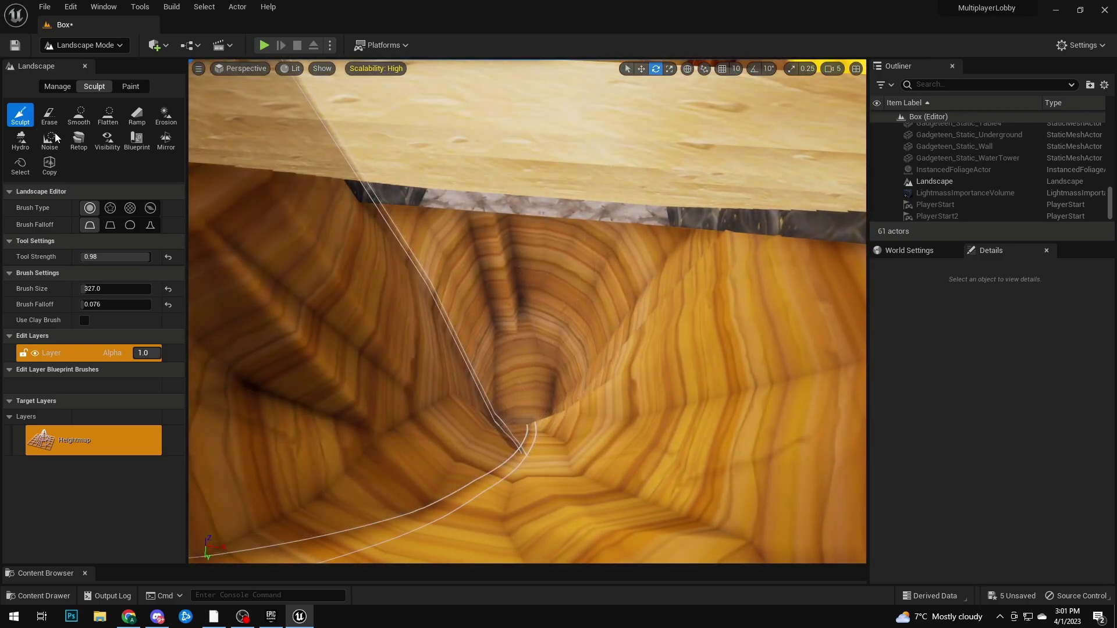
Flatten the landscape out of the underground room with tool strength 0.98 and brush size 327, checking the room inside and from above.
left_click(119, 122)
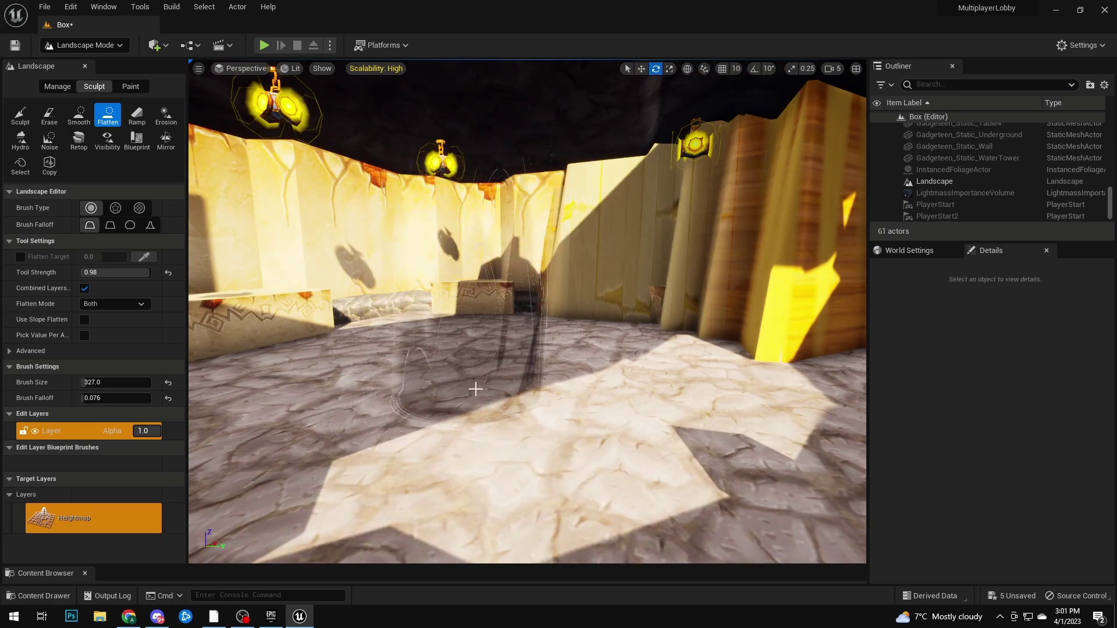
right_click_drag(688, 445, 826, 447)
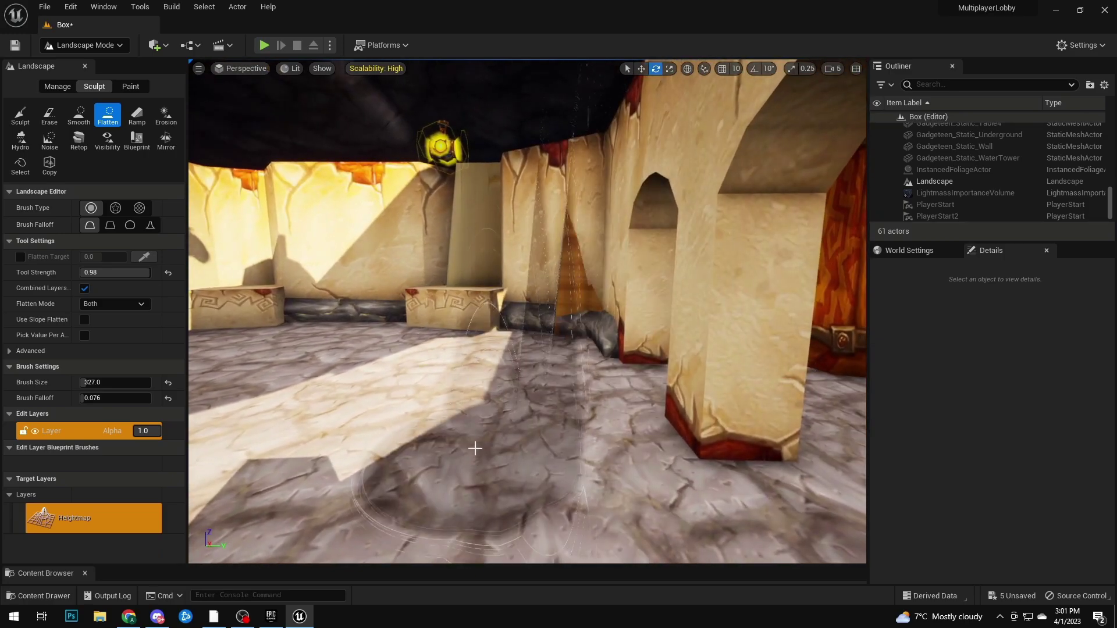
right_click_drag(541, 461, 599, 457)
right_click_drag(486, 499, 640, 552)
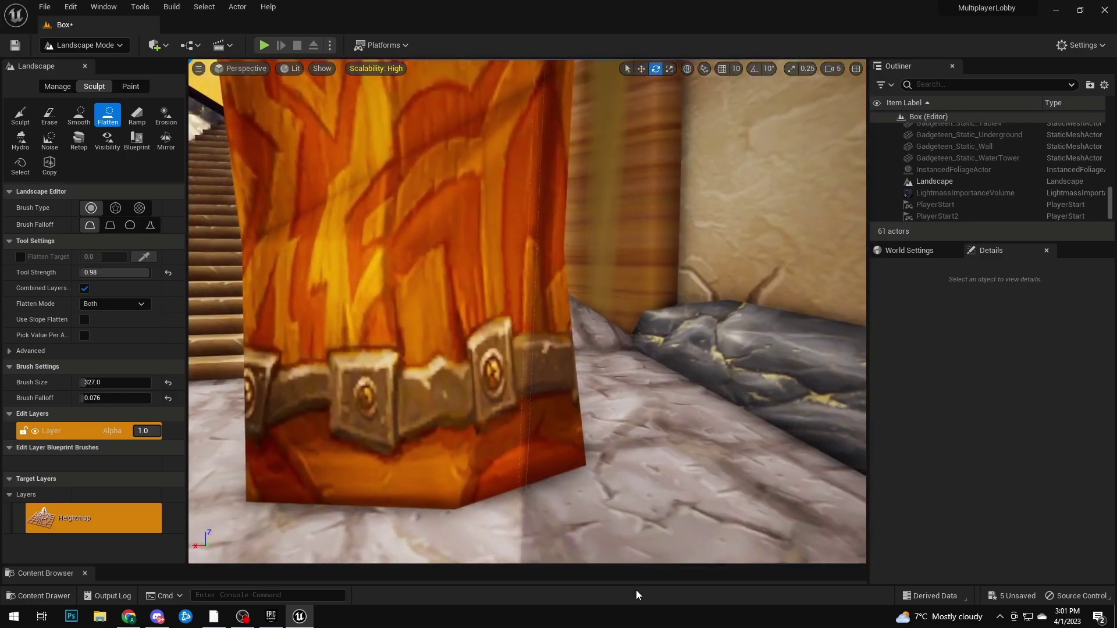
mouse_move(528, 463)
right_mouse_down()
mouse_move(643, 451)
mouse_move(756, 523)
mouse_move(803, 442)
mouse_move(800, 482)
mouse_move(739, 524)
mouse_move(628, 529)
mouse_move(541, 374)
right_mouse_up()
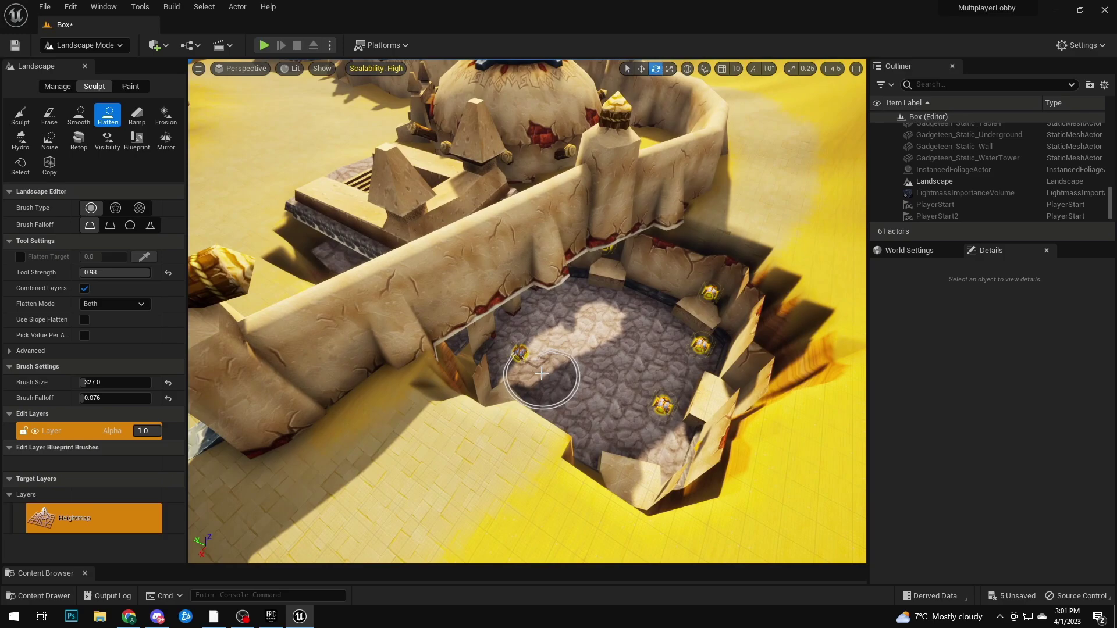
right_click_drag(659, 311, 580, 379)
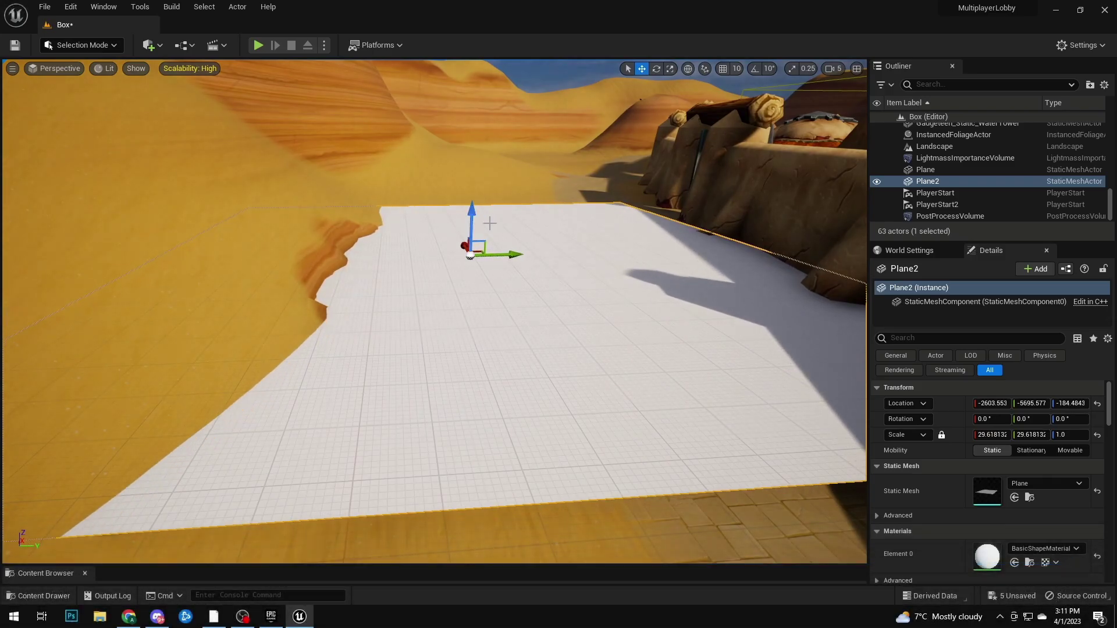
Rotate Plane2 about its vertical axis to line it up with the town wall behind the underground entrance.
right_click_drag(490, 223, 431, 283)
key("e")
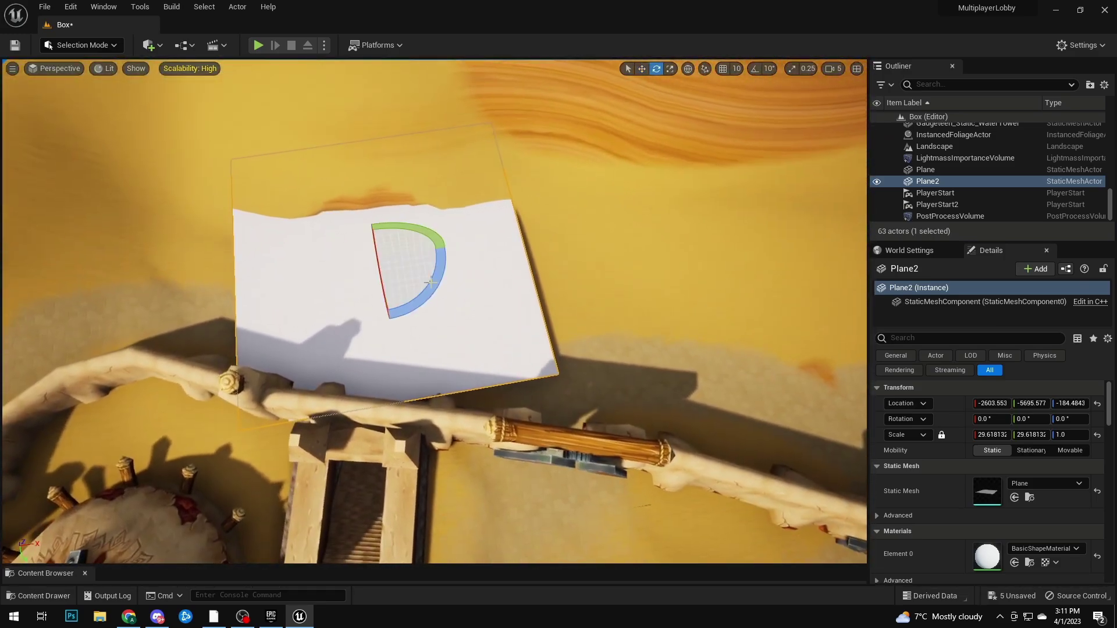
left_click_drag(431, 282, 408, 263)
key("r")
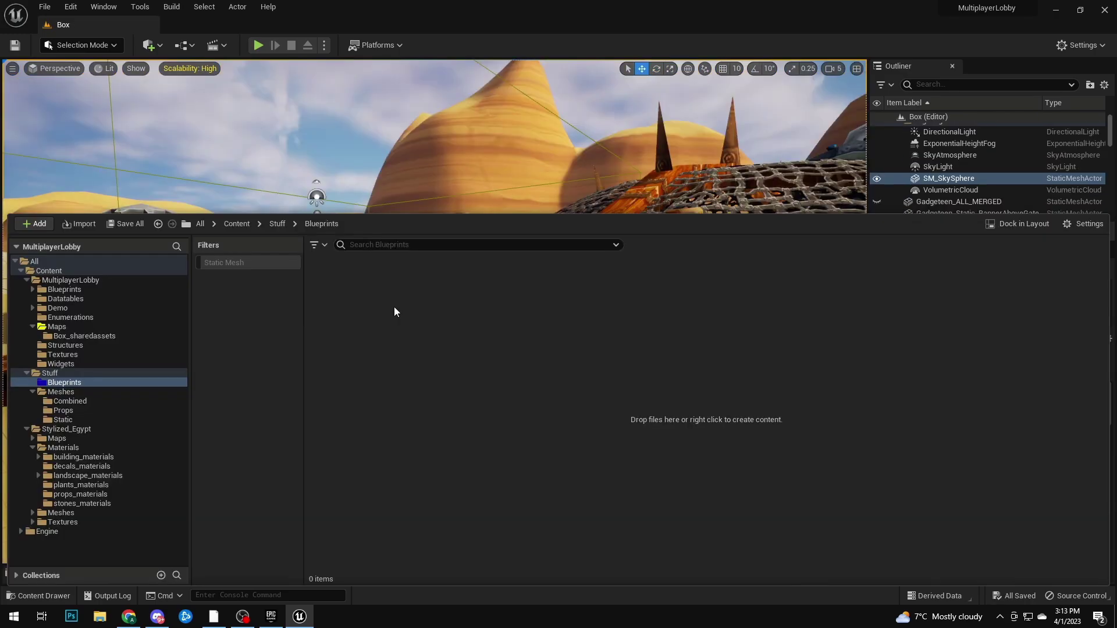
Create an Actor Blueprint class named BP_Prop in the Stuff/Blueprints folder.
right_click(396, 305)
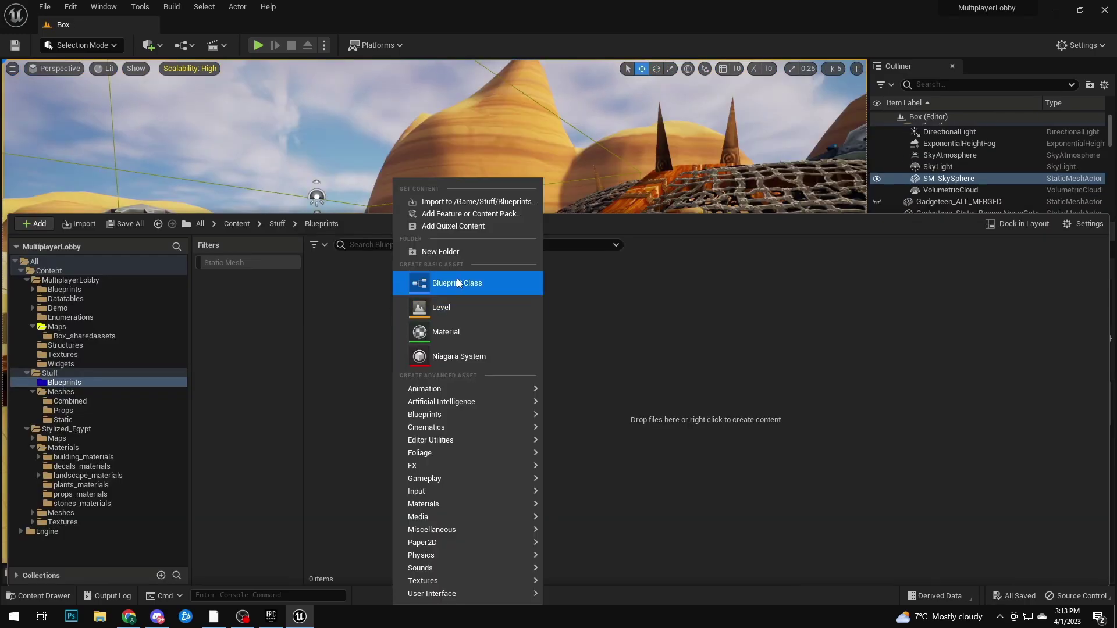
left_click(456, 279)
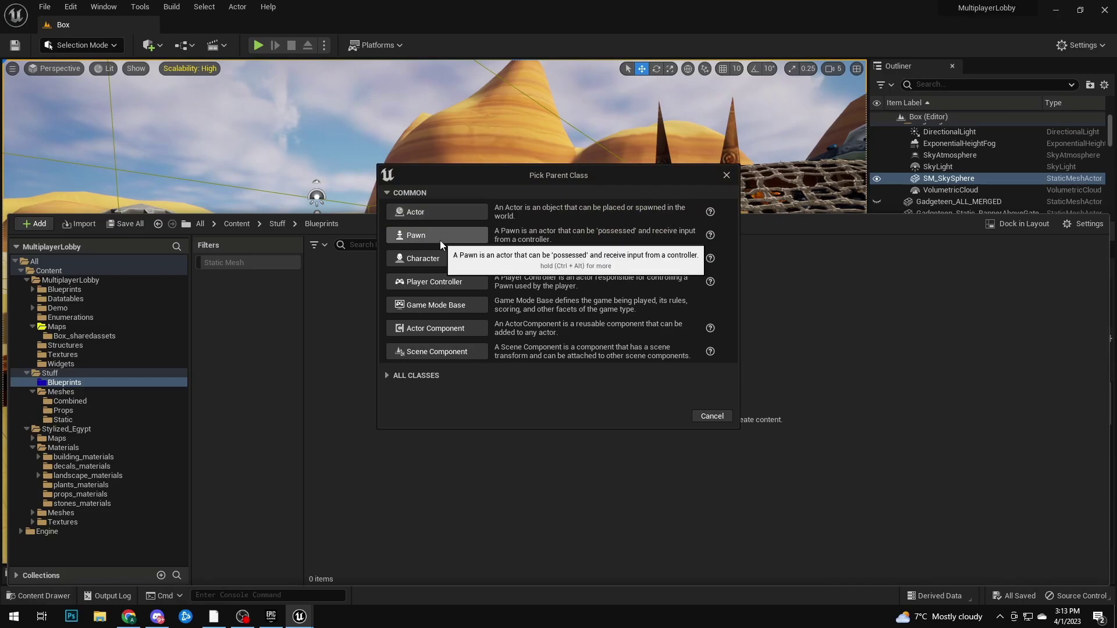
left_click(423, 215)
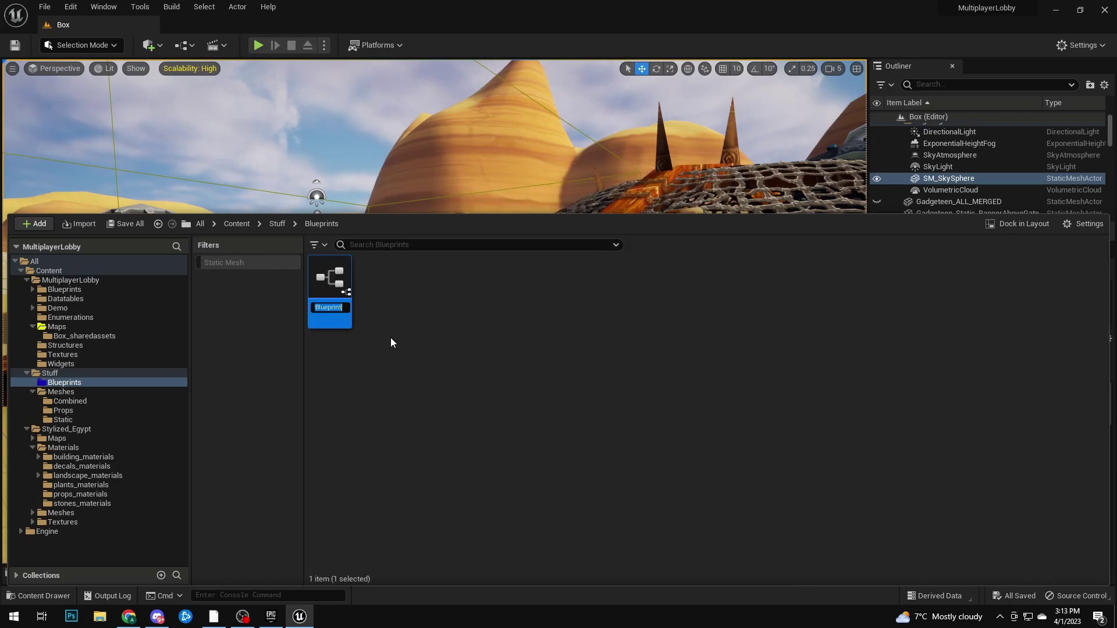
type("BP_Pr")
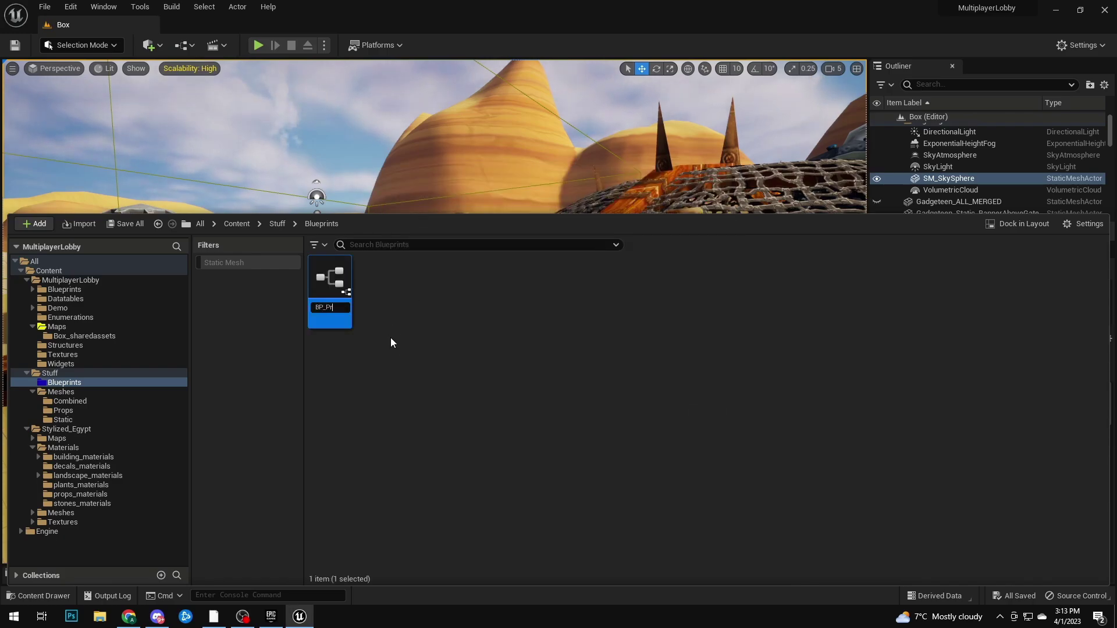
type("op")
key("Return")
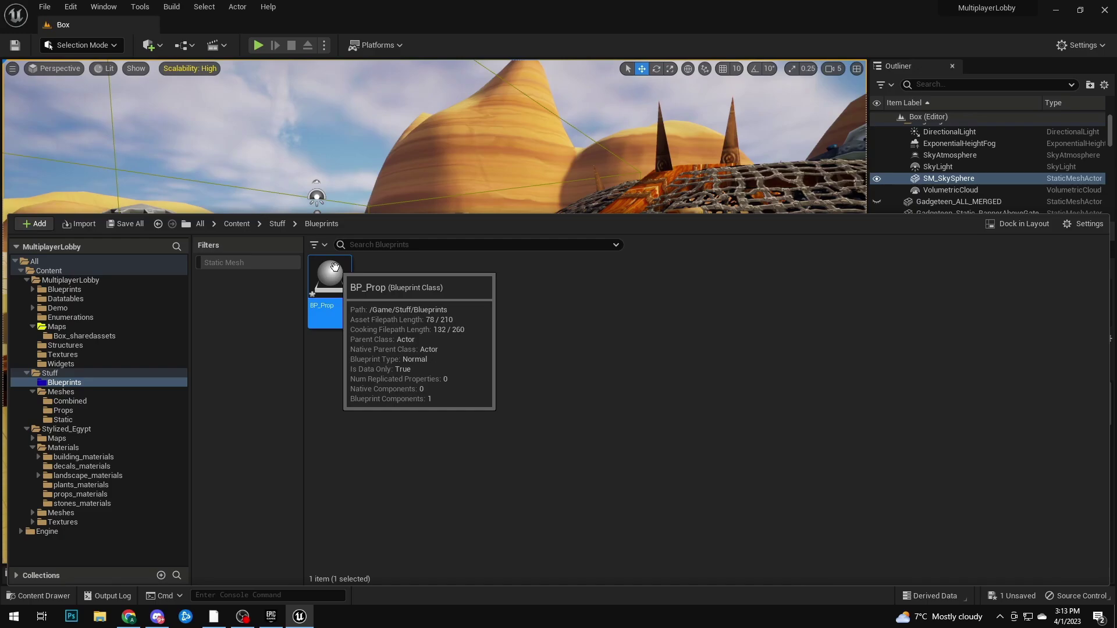
Open BP_Prop and add a Static Mesh component named Prop.
double_click(334, 267)
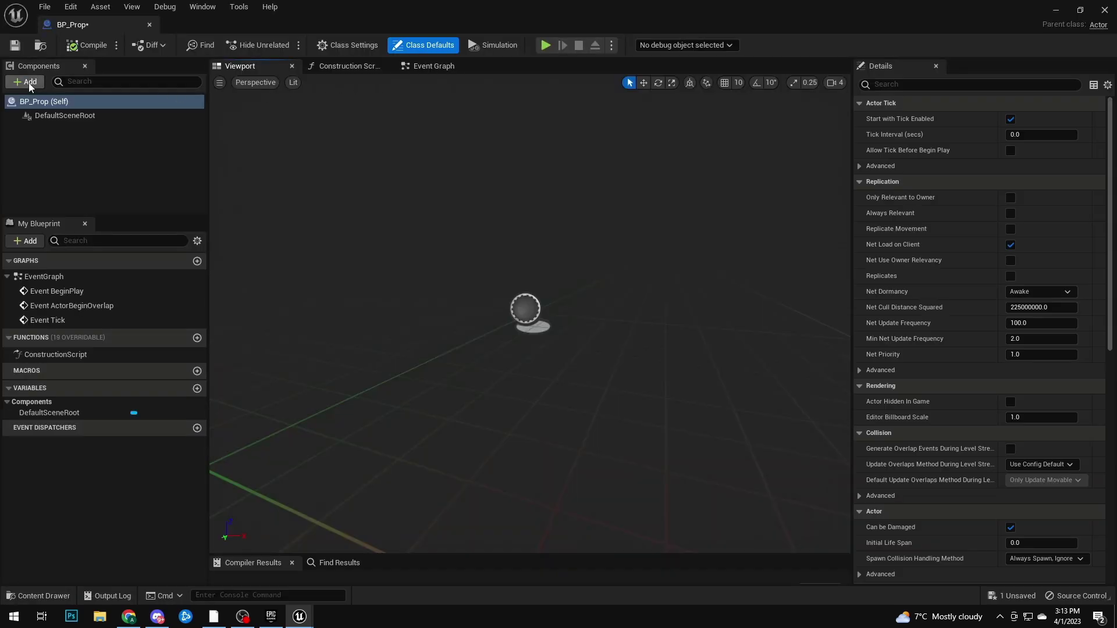
left_click(28, 82)
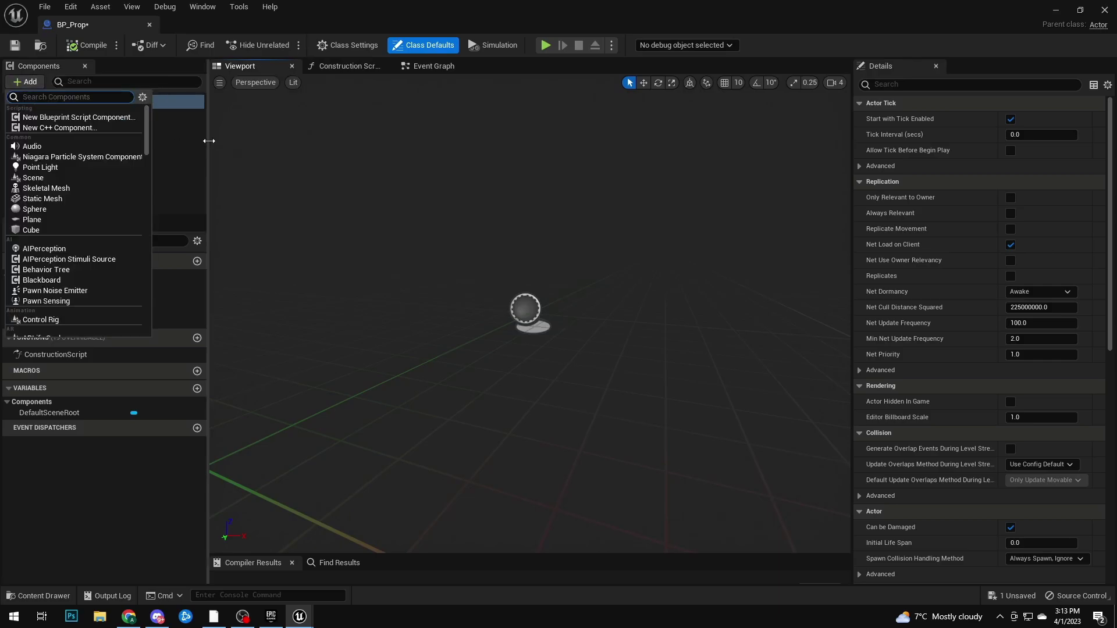
type("statiuc")
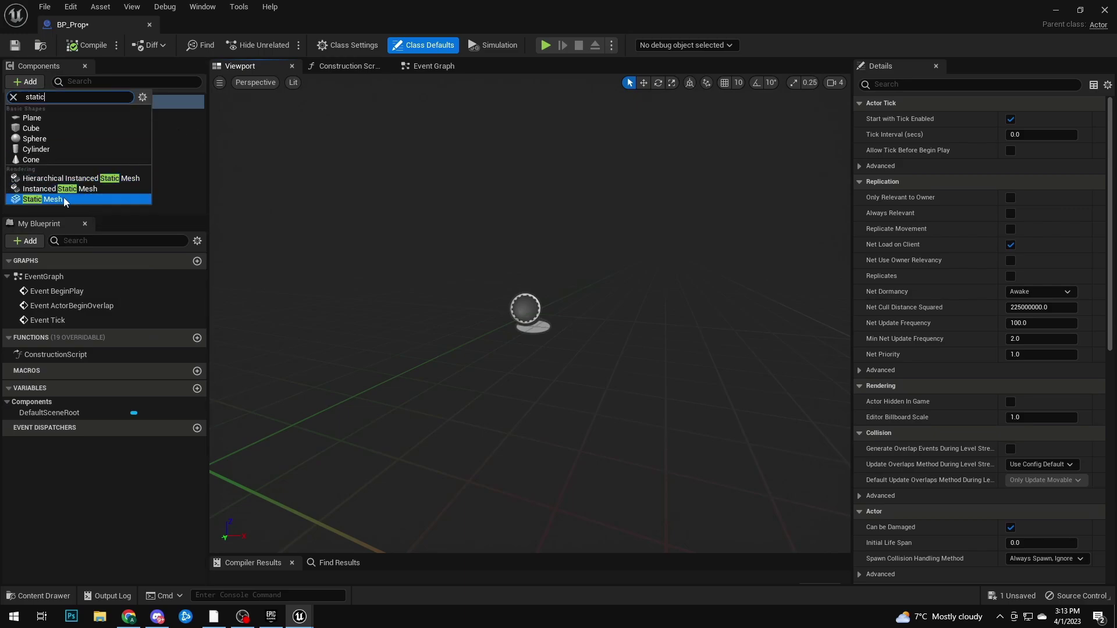
left_click(64, 195)
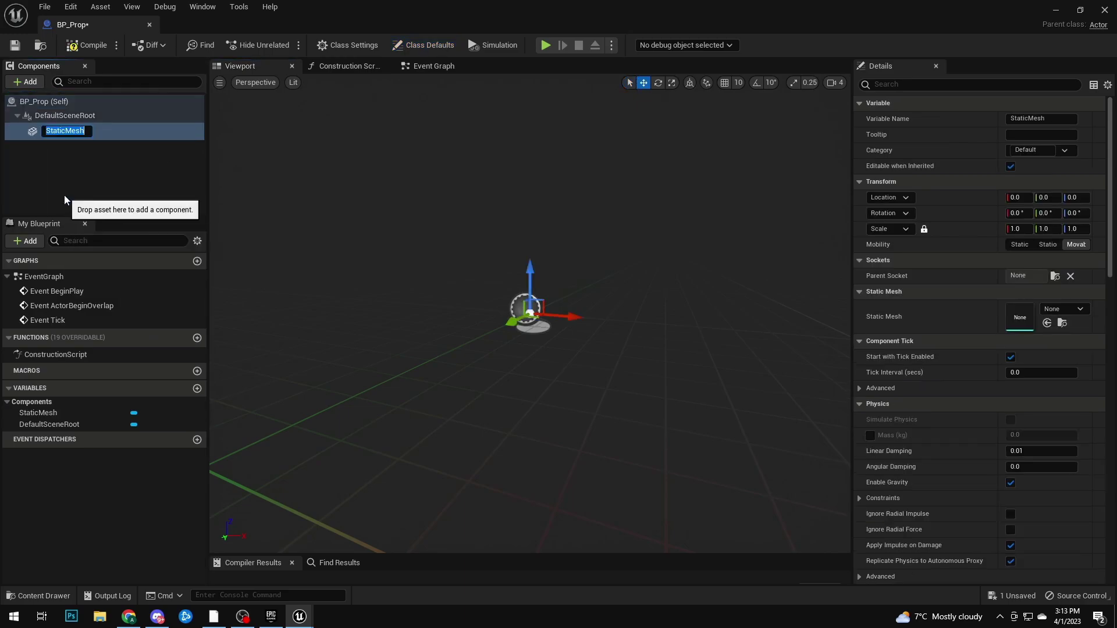
type("Prop")
key("Return")
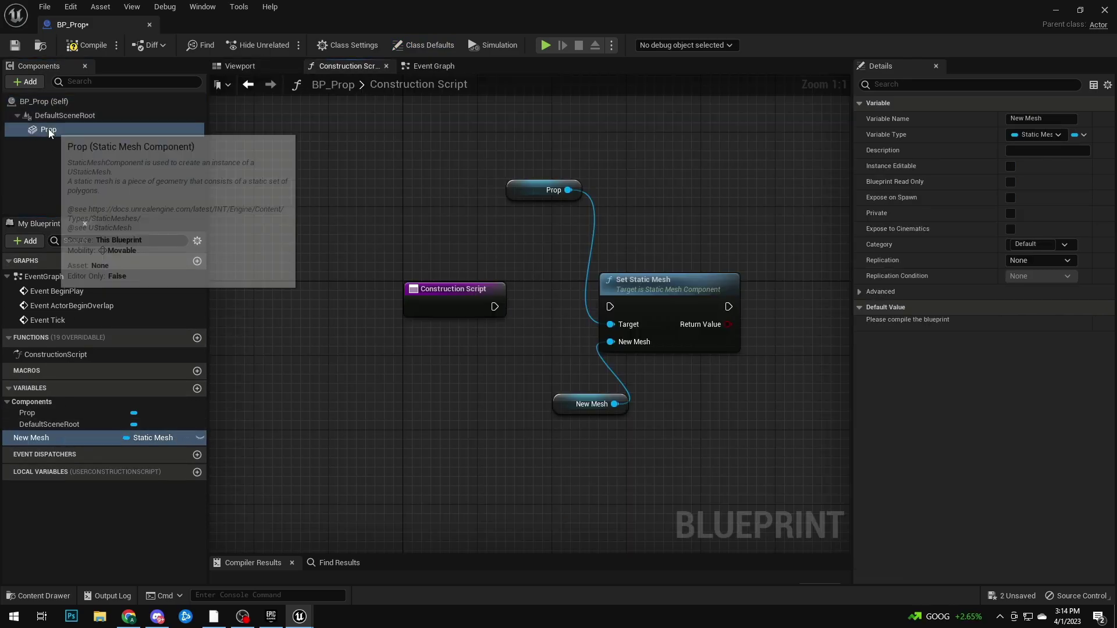
Rename the Prop static mesh component as PropMesh and compile the blueprint.
left_click(48, 129)
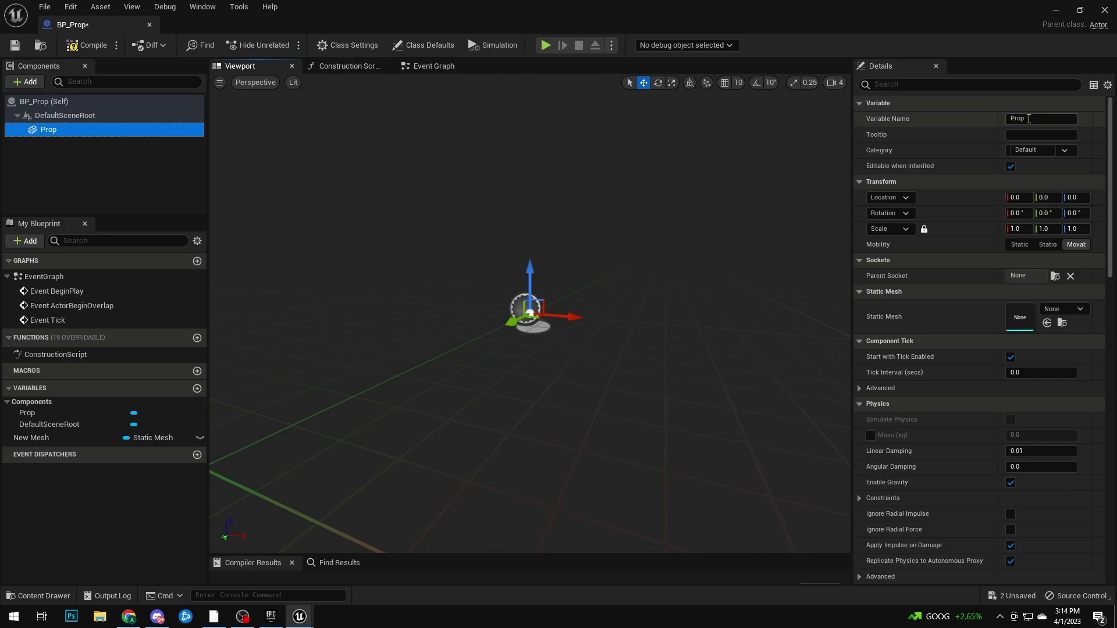
left_click(1042, 118)
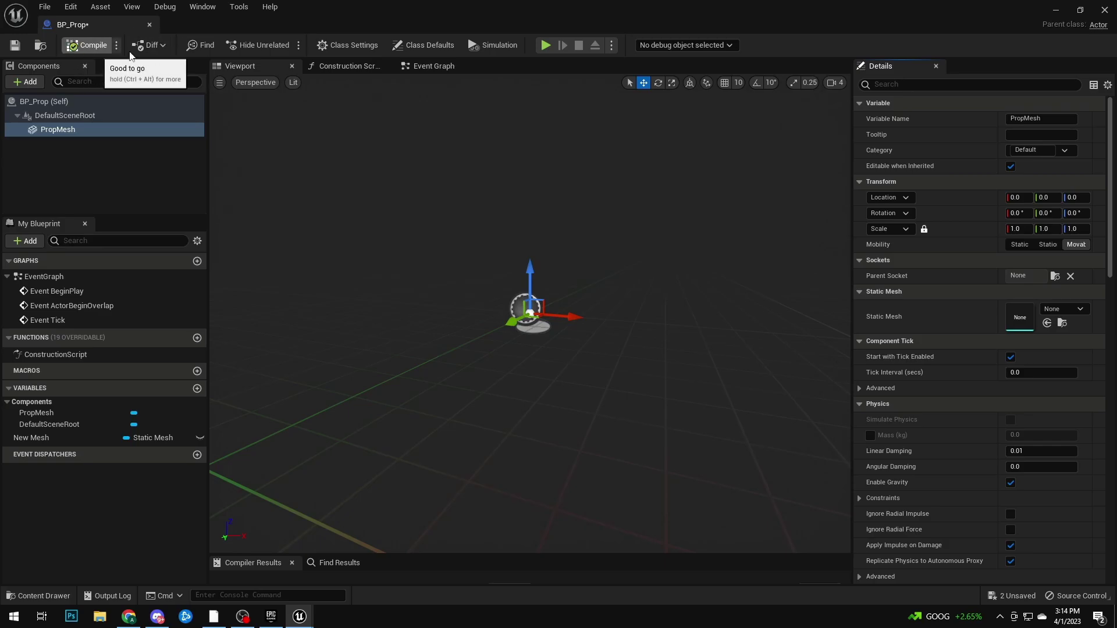
left_click(92, 46)
Rename the New Mesh variable used in the Construction Script as Prop.
left_click(353, 68)
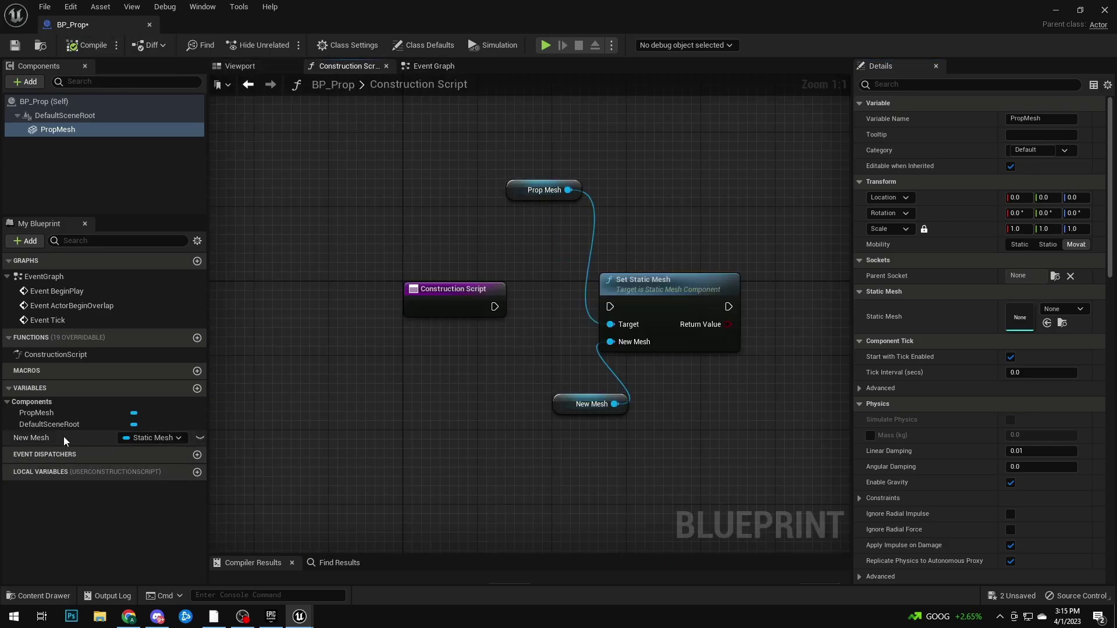
left_click(44, 439)
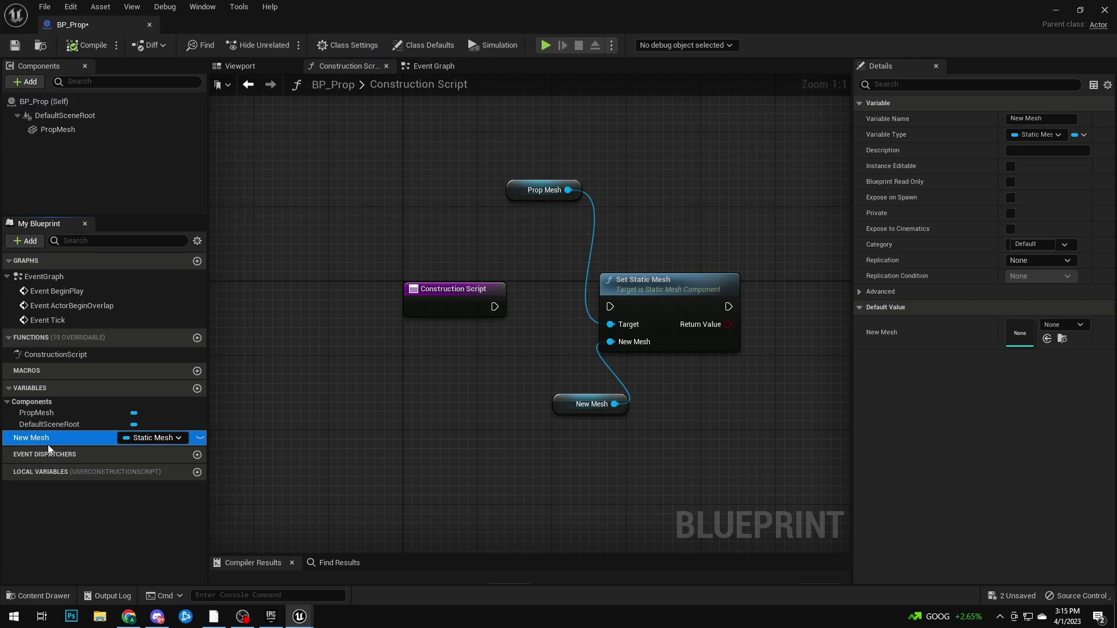
key("F2")
type("Prop")
key("Return")
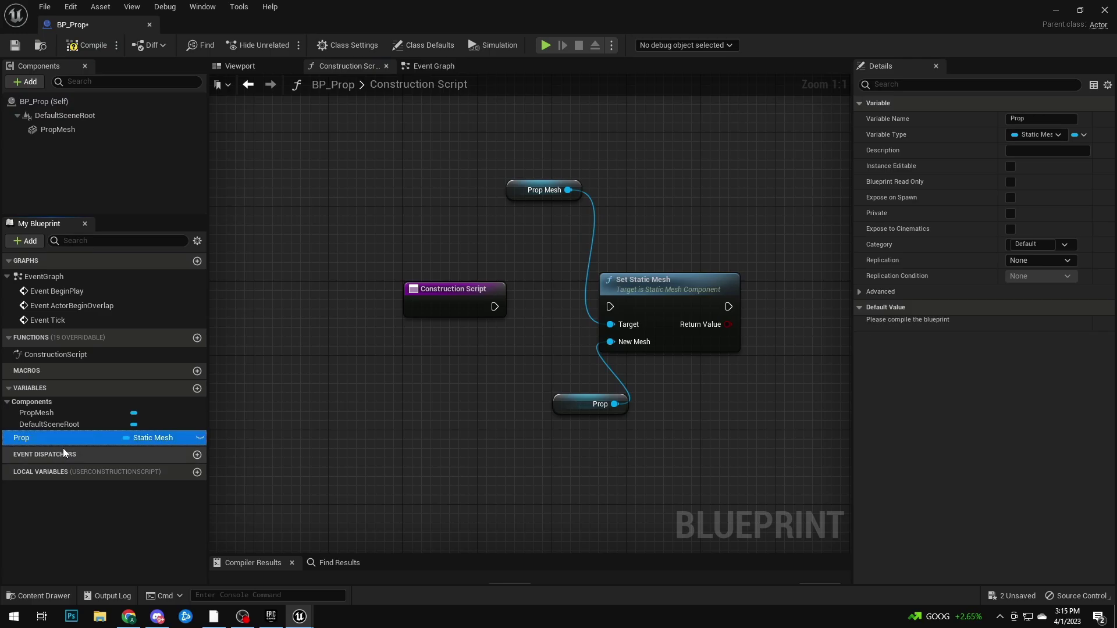
left_click(198, 436)
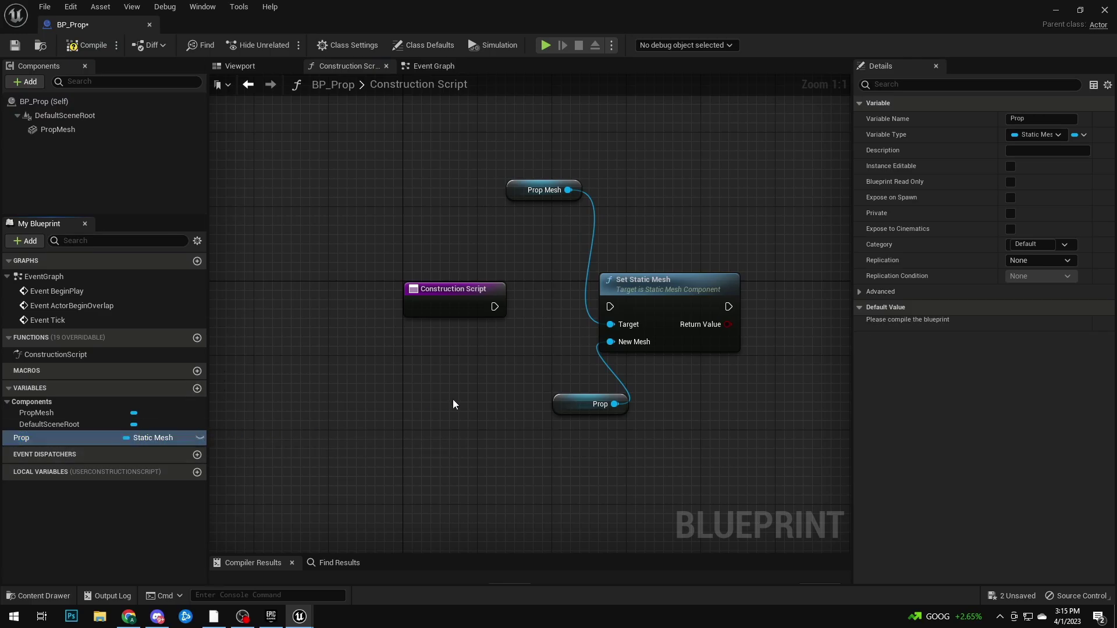
Make the Prop variable instance editable, connect the Construction Script's execution to Set Static Mesh, and compile and save BP_Prop.
left_click(200, 439)
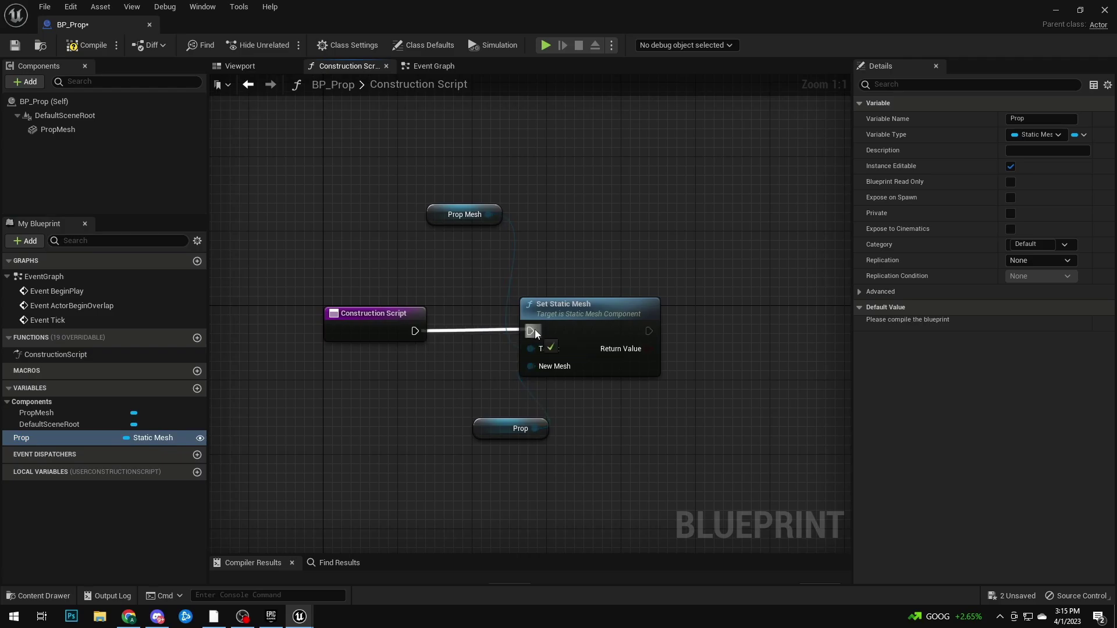
left_click_drag(536, 329, 534, 330)
left_click(87, 45)
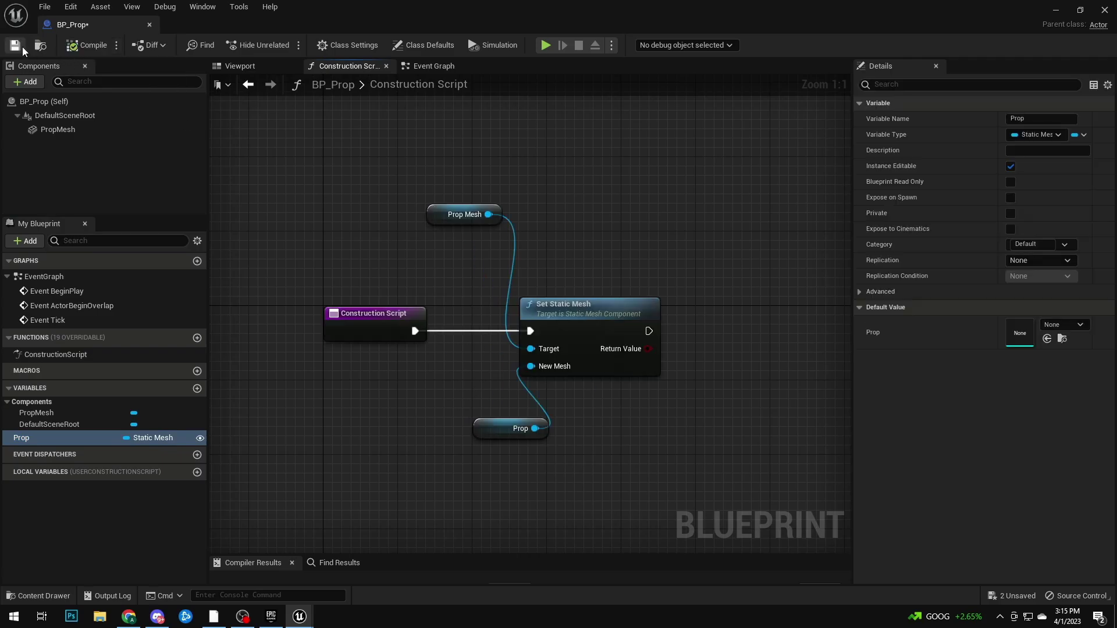
left_click(1056, 11)
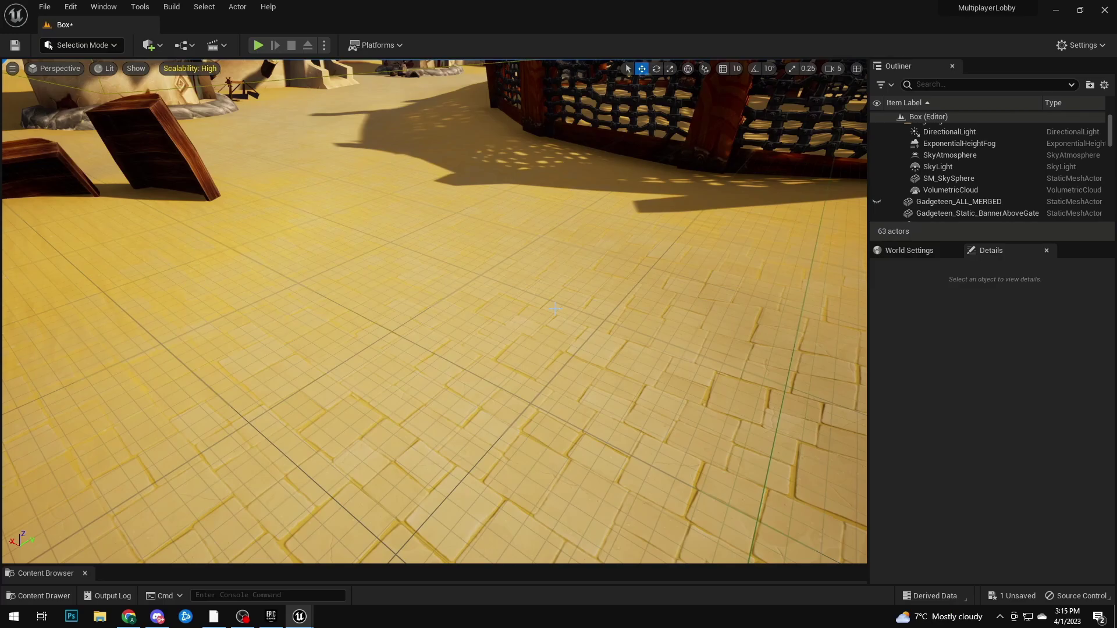
Place a BP_Prop instance from the Blueprints folder on the open ground of the Box level.
key("s")
right_click_drag(533, 323, 533, 323)
key("ctrl+space")
left_click(325, 280)
left_click_drag(324, 280, 452, 333)
Filter the Stuff/Meshes/Props folder to static meshes and assign the red barrel mesh to the placed BP_Prop's Prop property.
key("ctrl+space")
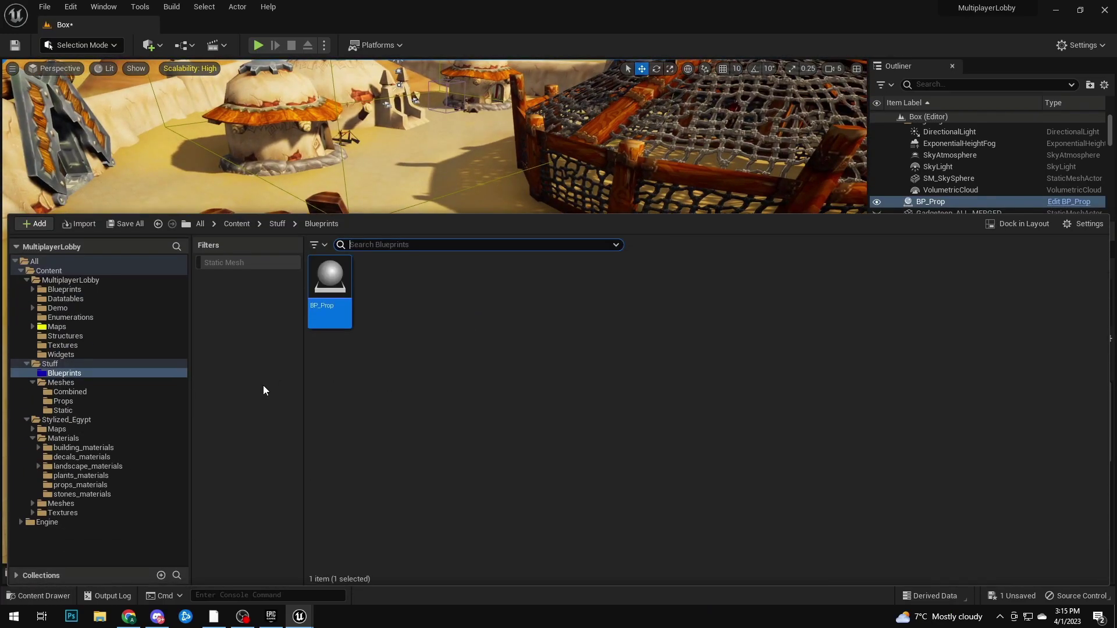
left_click(94, 402)
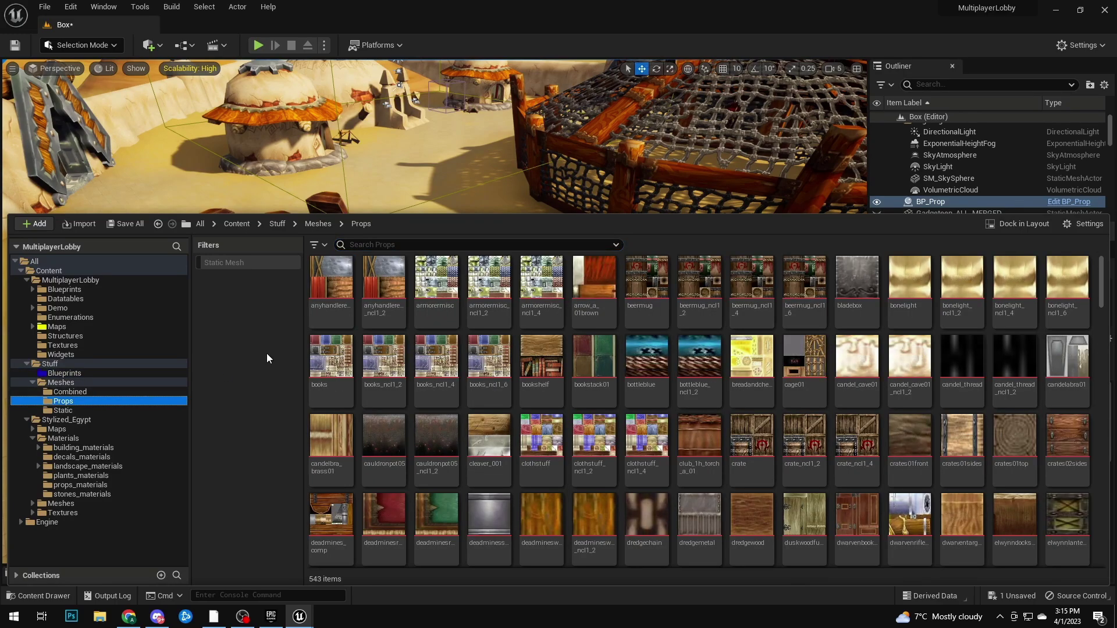
left_click(314, 244)
left_click(346, 285)
left_click(235, 287)
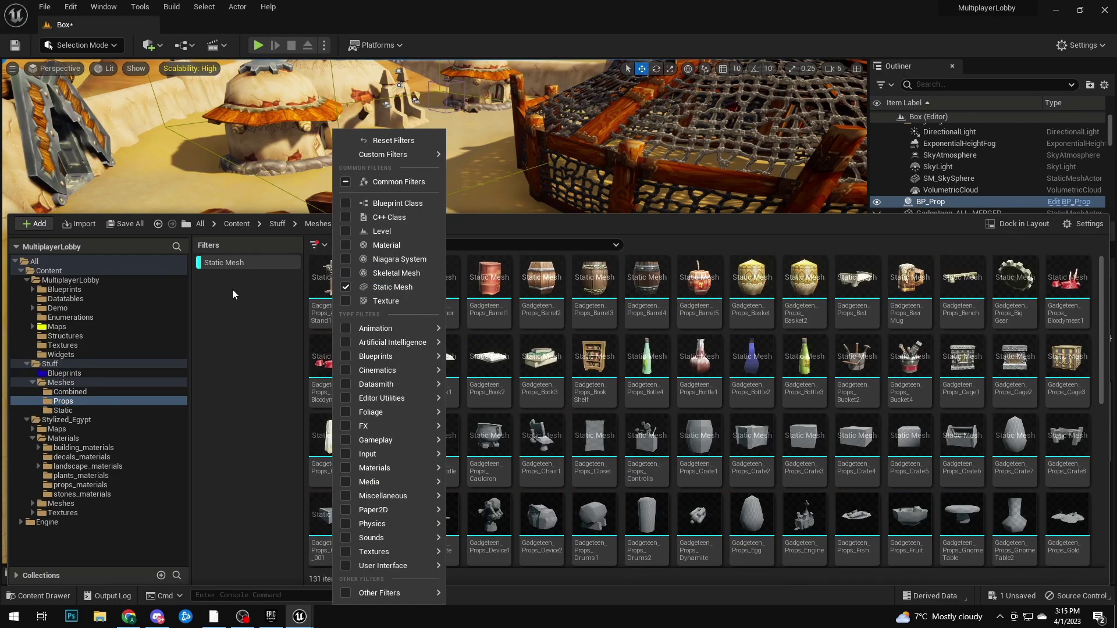
left_click(516, 204)
right_click_drag(515, 204, 546, 281)
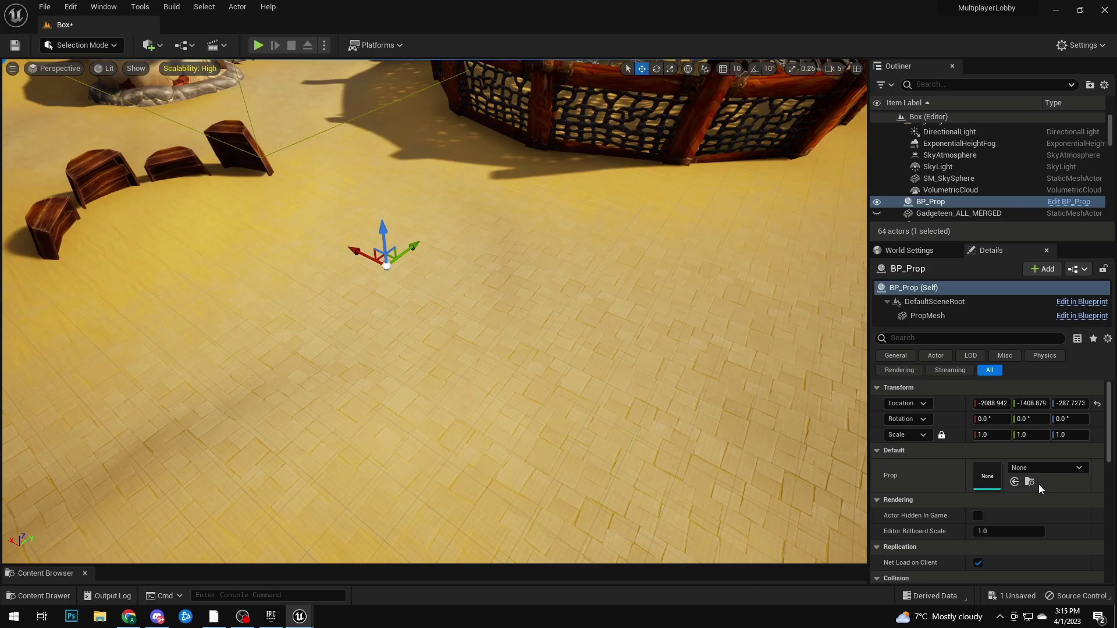
left_click(1015, 482)
Inspect the barrel prop's position relative to the town and reset the placed BP_Prop's Prop property to None.
key("s")
right_click_drag(606, 373, 809, 401)
key("s")
right_click_drag(576, 424, 538, 363)
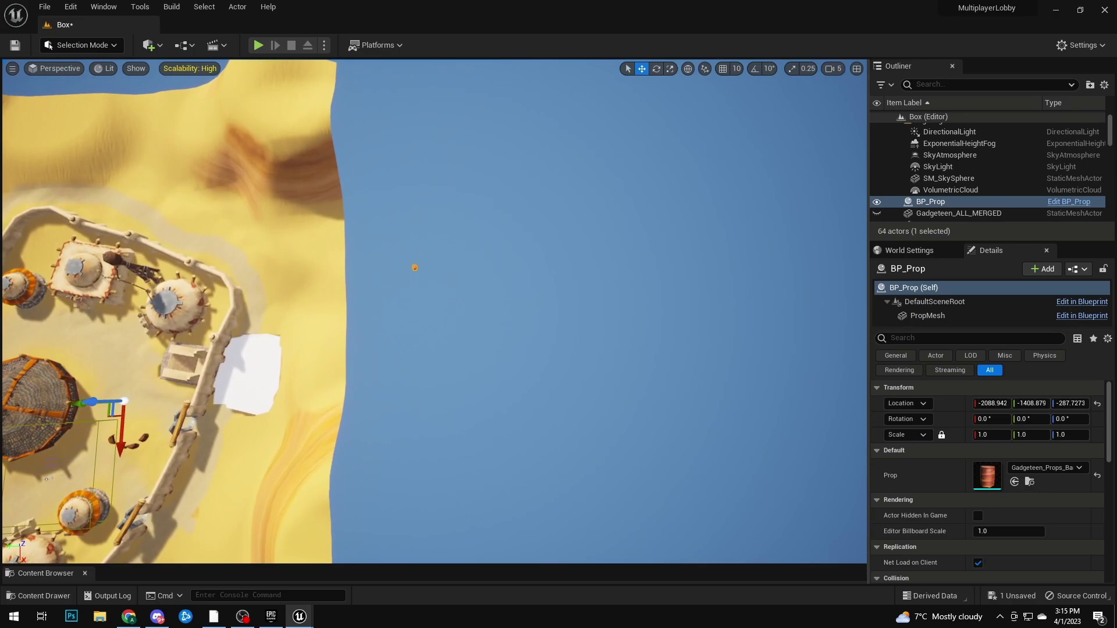
key("w")
right_click_drag(538, 363, 442, 291)
key("s")
key("e")
left_click(1097, 475)
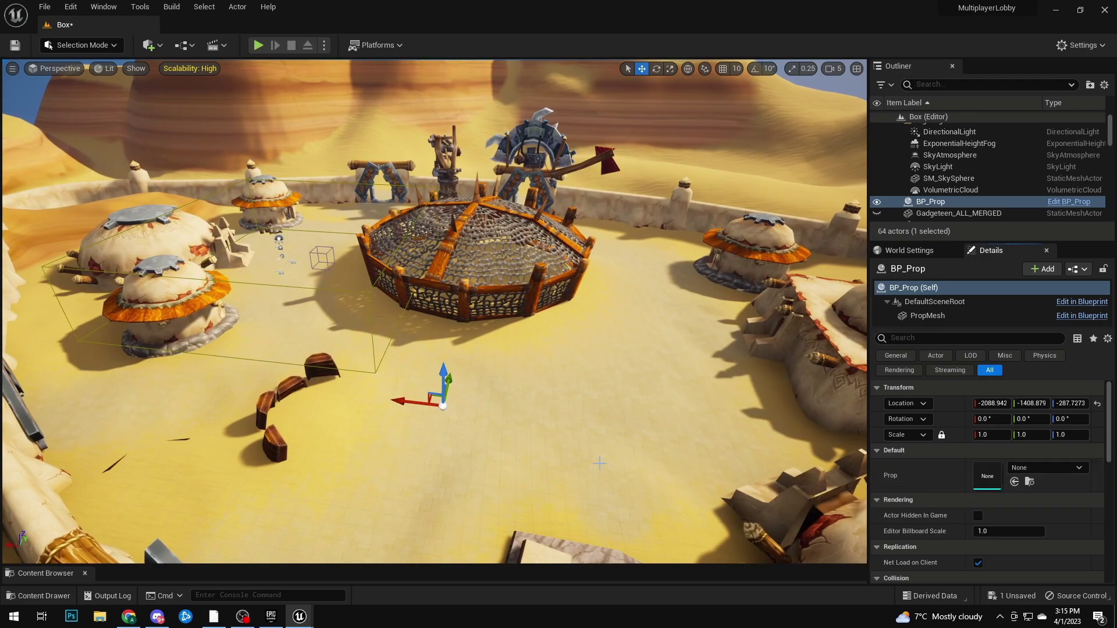
Save the Box level and delete all assets from the Stuff/Meshes/Props folder.
key("ctrl+space")
left_click(124, 224)
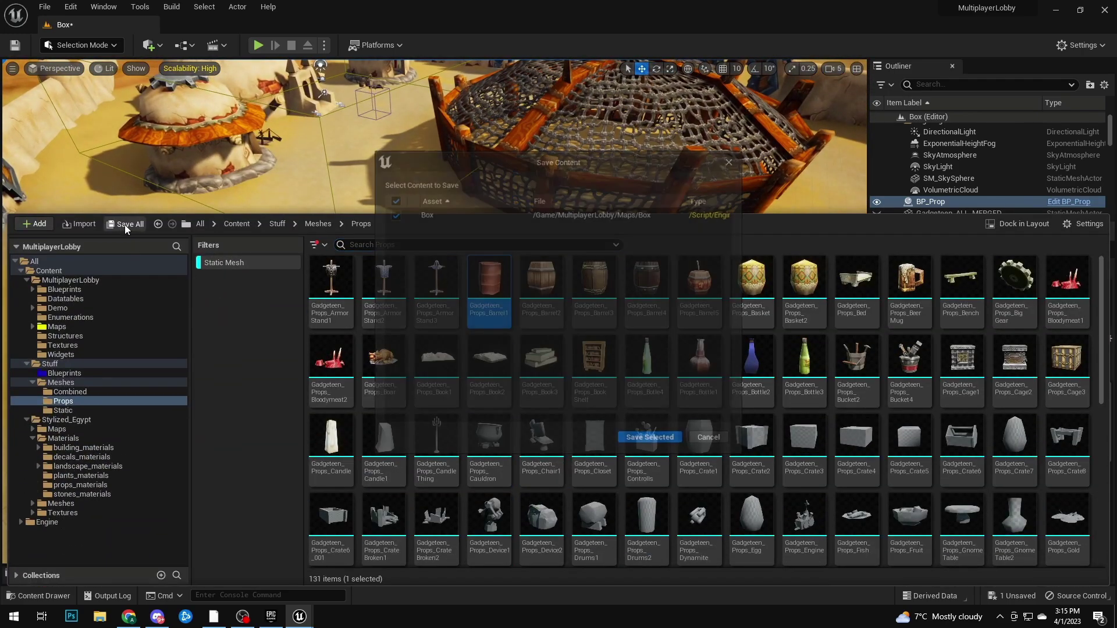
left_click(634, 442)
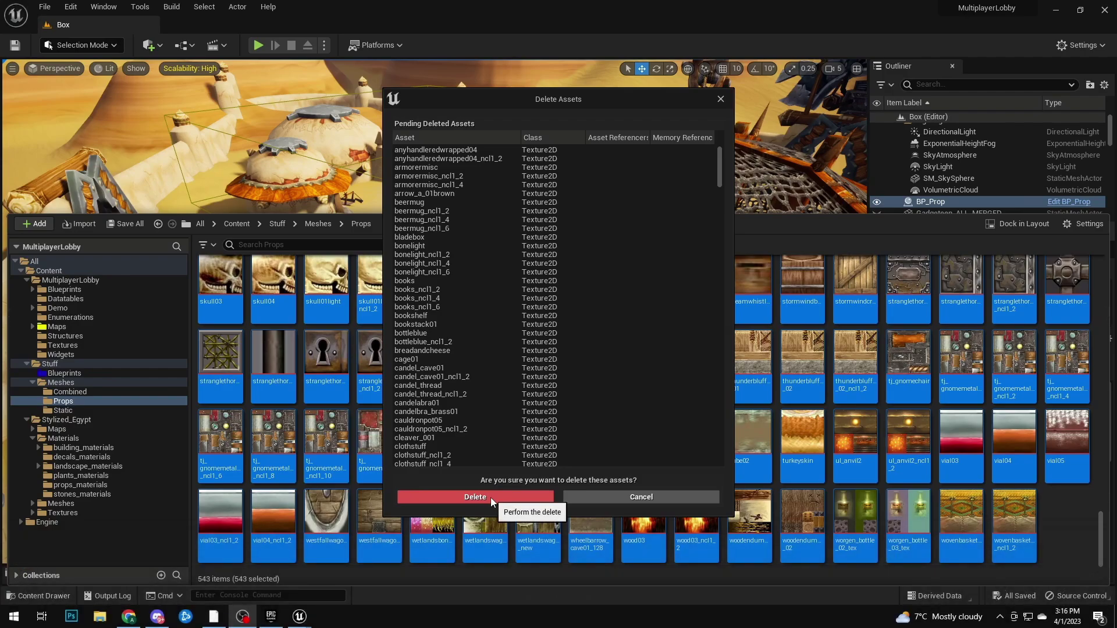
left_click(490, 497)
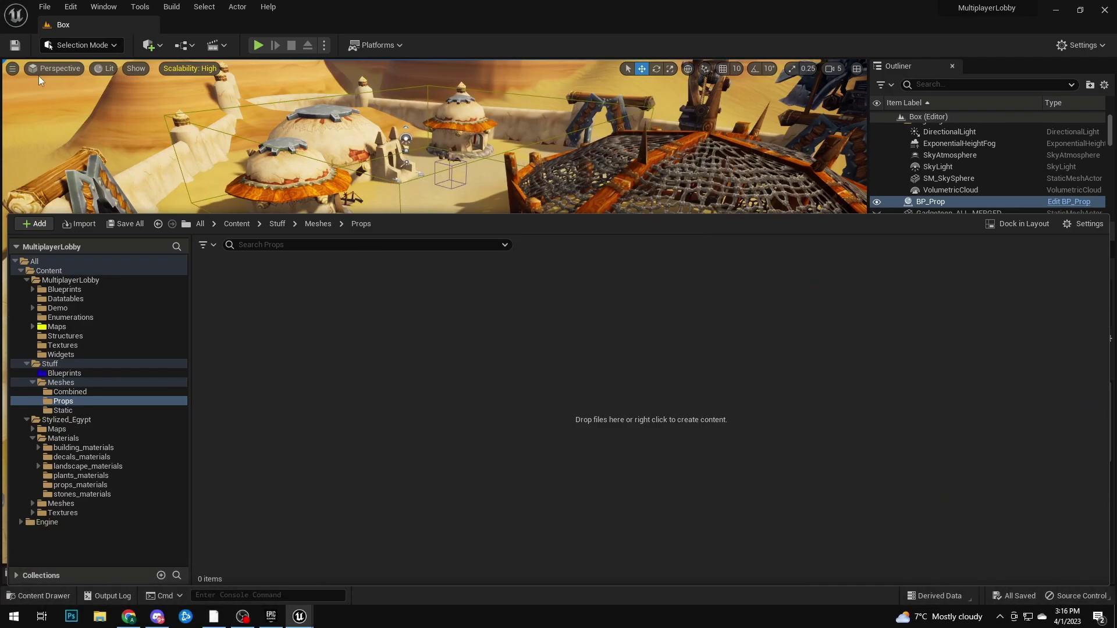
left_click(15, 45)
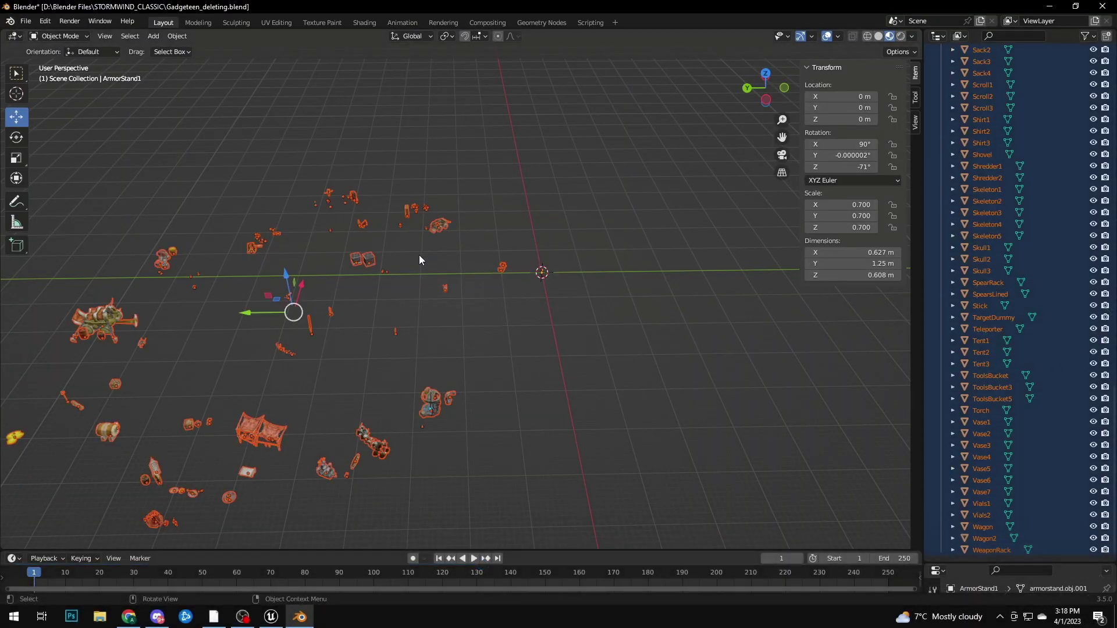
In Blender, snap all selected prop objects to the 3D cursor at the world origin and inspect the gathered pile.
key("shift+s")
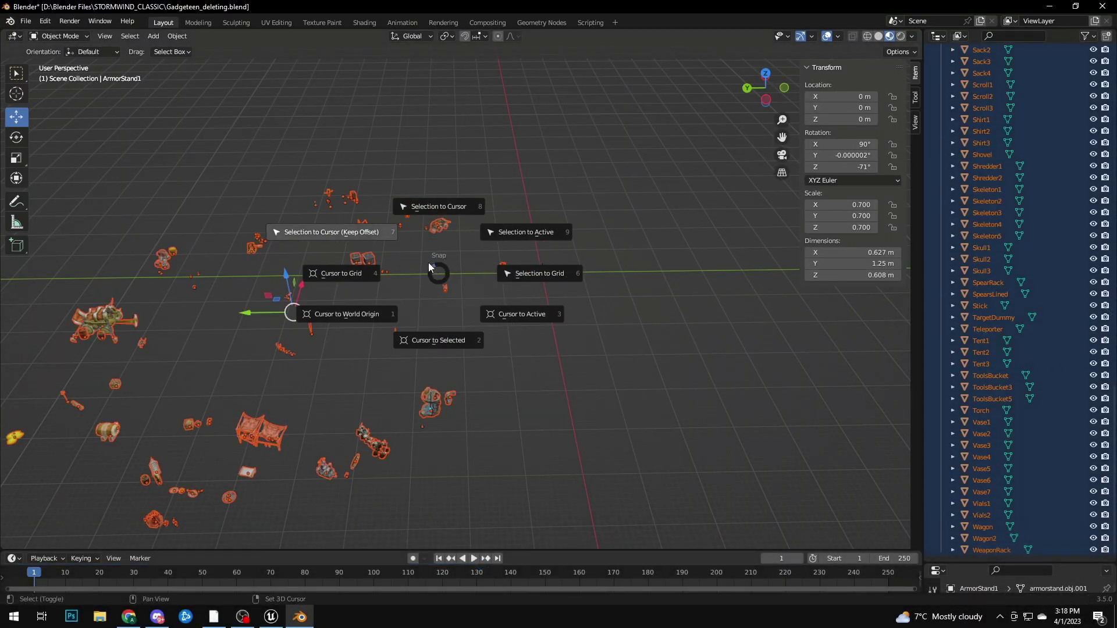
left_click(442, 207)
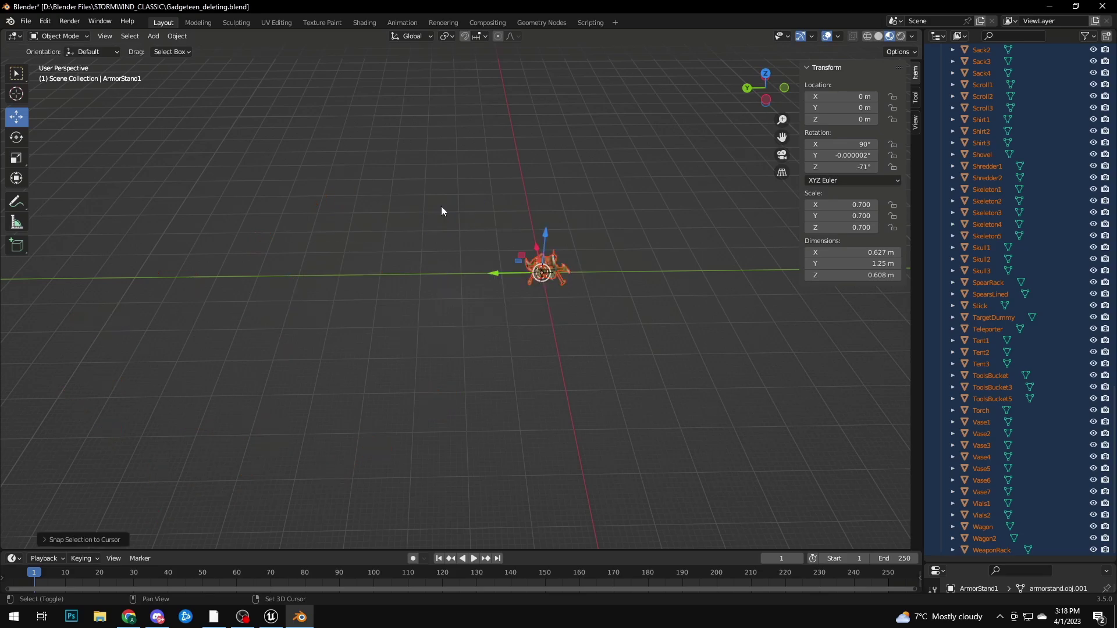
middle_click_drag(581, 261, 477, 250)
scroll(477, 302, "up", 4)
middle_click_drag(477, 250, 442, 244)
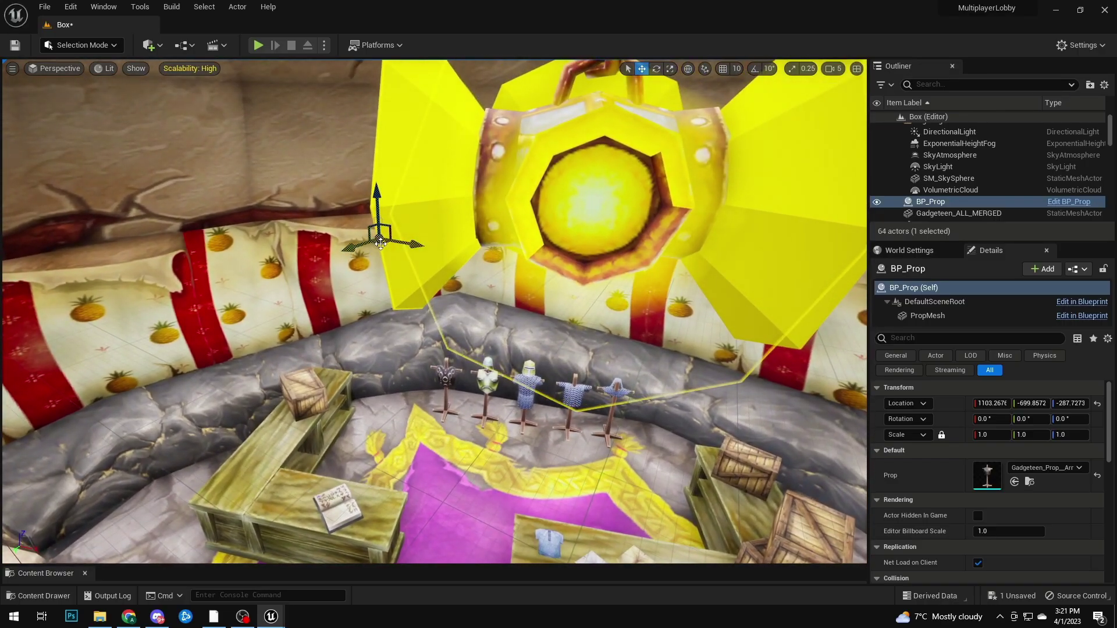
Move the armor stand BP_Prop onto the first armor stand inside the hut, at about Z -259, and reduce the viewport camera speed to 4.
left_click_drag(442, 422, 455, 442)
right_click_drag(455, 442, 454, 465)
left_click_drag(423, 361, 424, 339)
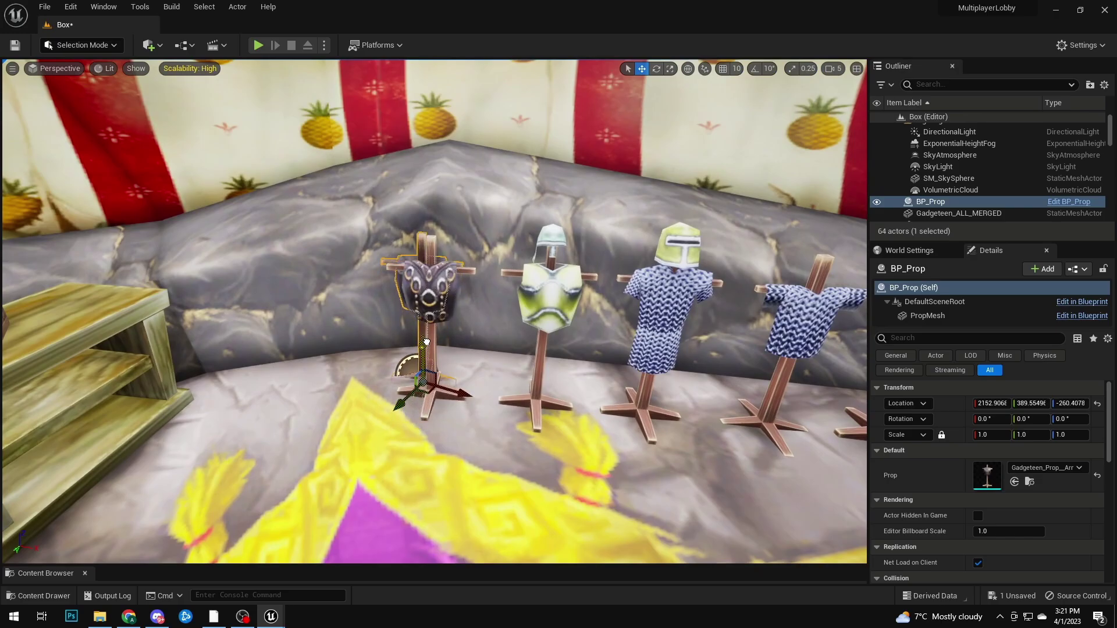
right_click_drag(423, 339, 413, 274)
left_click(837, 68)
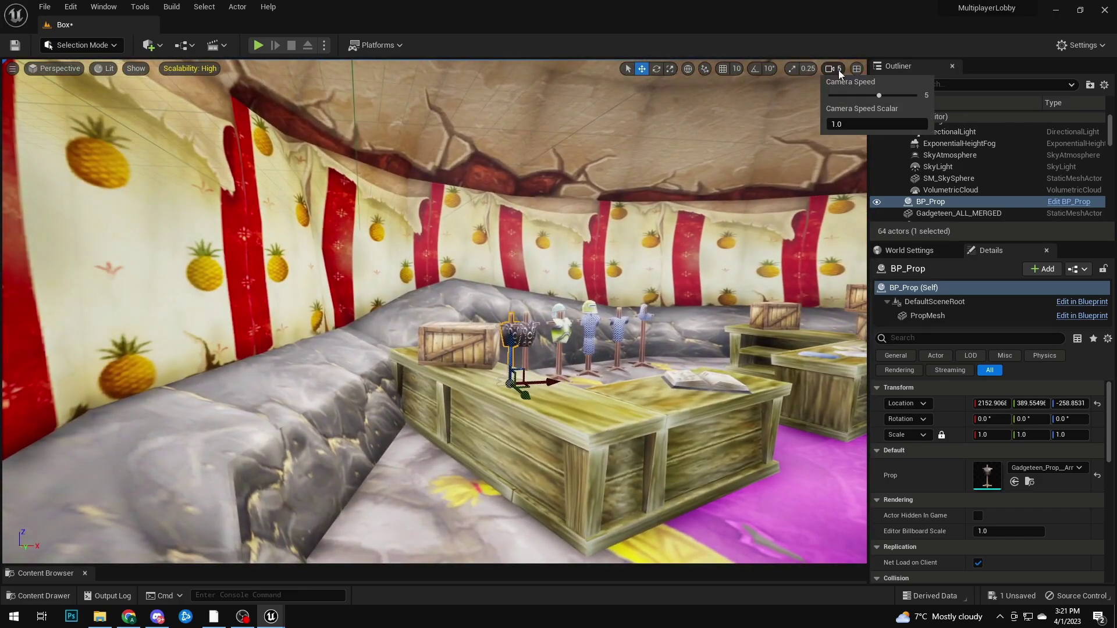
key("w")
mouse_move(545, 403)
right_mouse_down()
mouse_move(544, 378)
mouse_move(545, 419)
mouse_move(544, 402)
right_mouse_up()
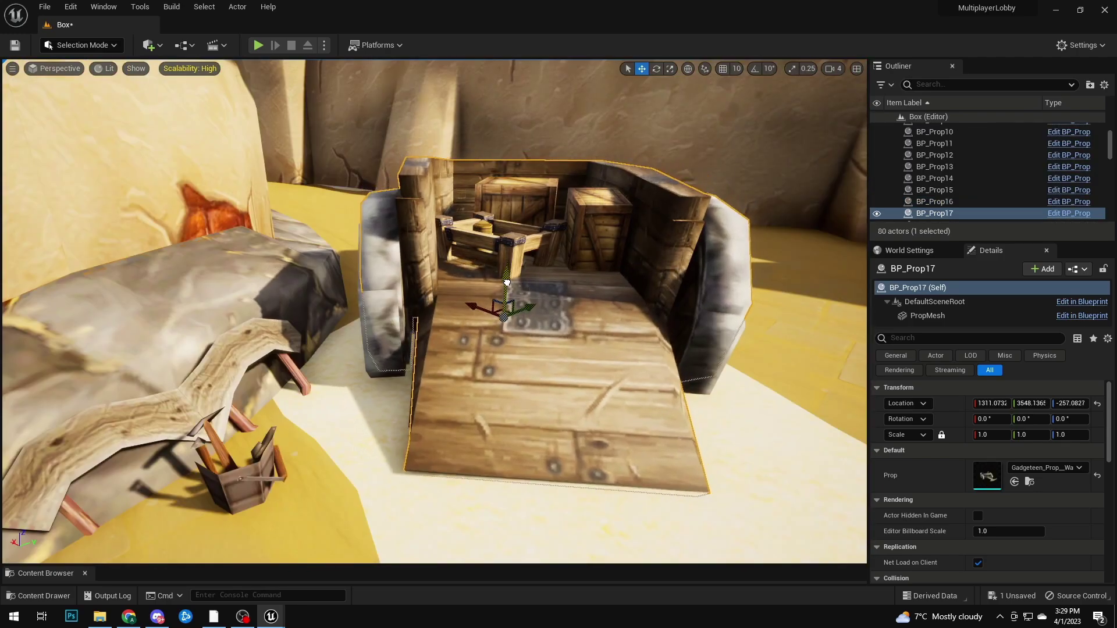
Lower the wagon prop BP_Prop17 to about Z -272 and nudge its horizontal position from above.
left_click_drag(506, 292, 505, 298)
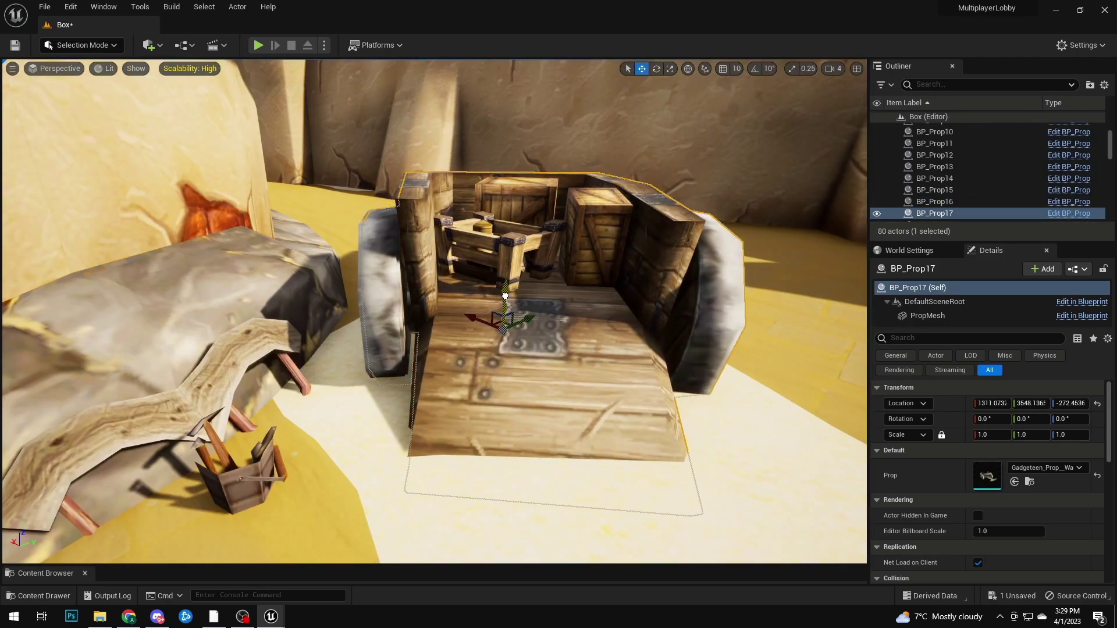
key("w")
mouse_move(570, 313)
right_mouse_down()
mouse_move(501, 308)
mouse_move(506, 361)
mouse_move(570, 312)
right_mouse_up()
key("d")
key("e")
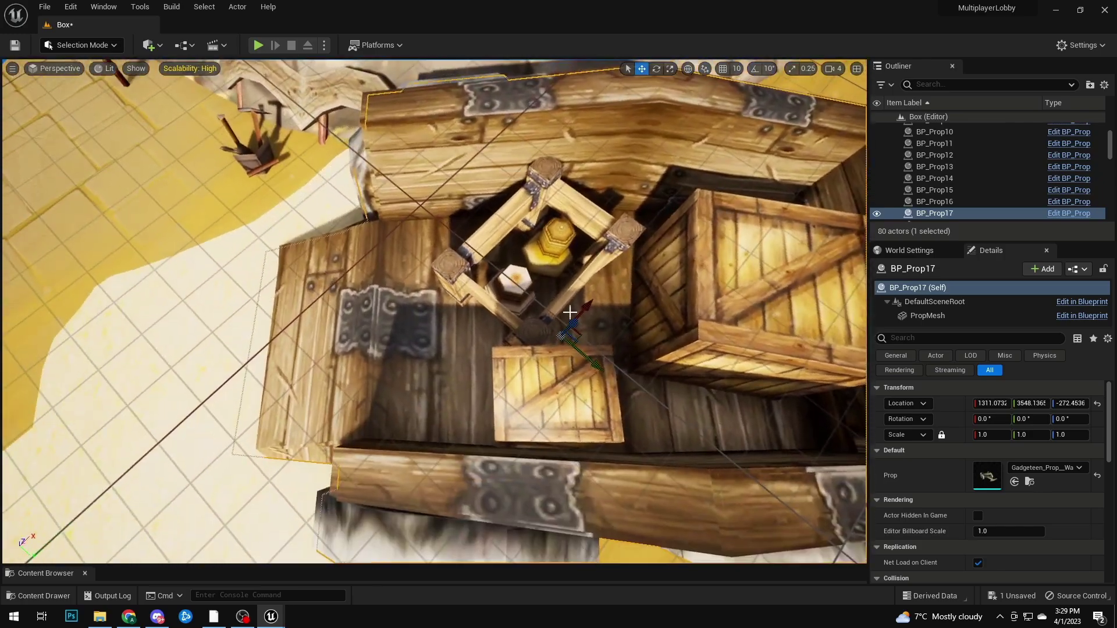
left_click_drag(578, 335, 579, 333)
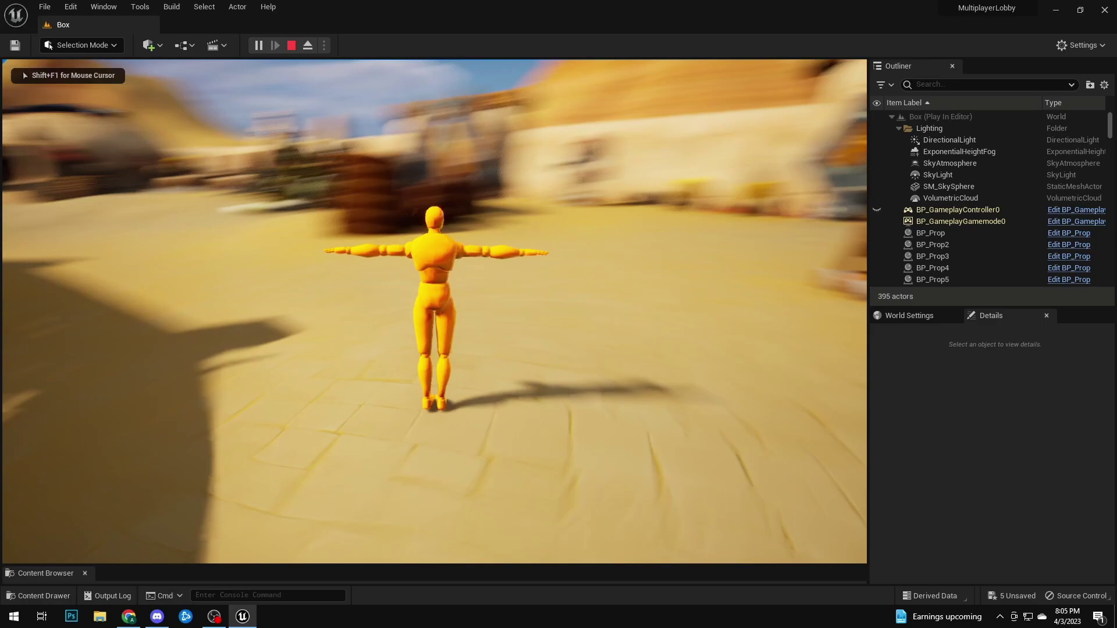
Playtest the Box level by walking the character past the boats, jumping into the skull wagon, and running back through town.
key("w")
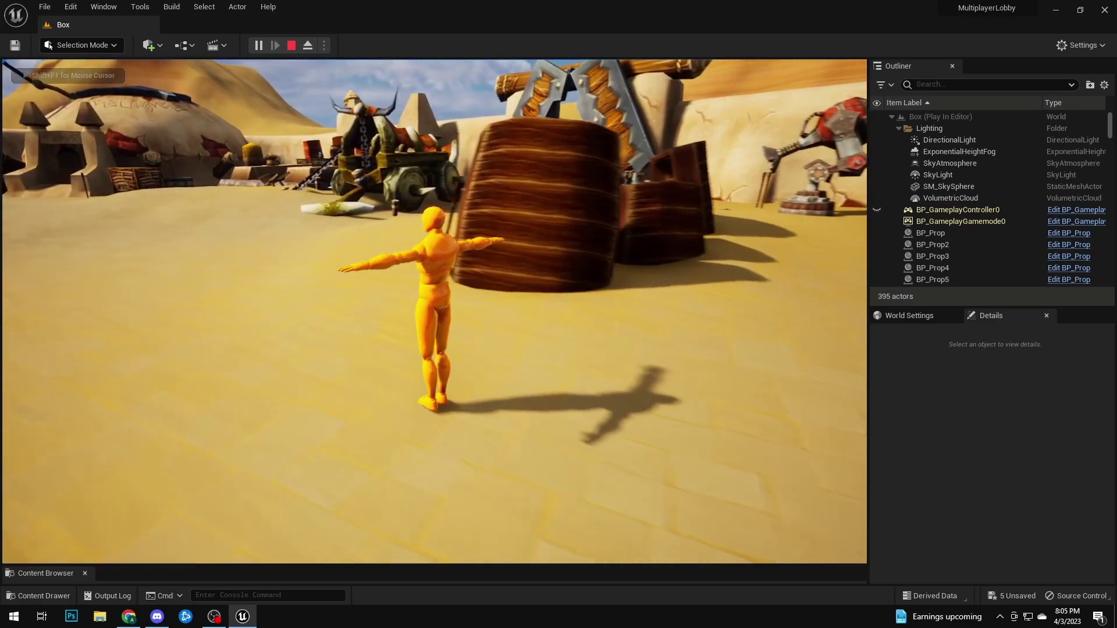
key("w")
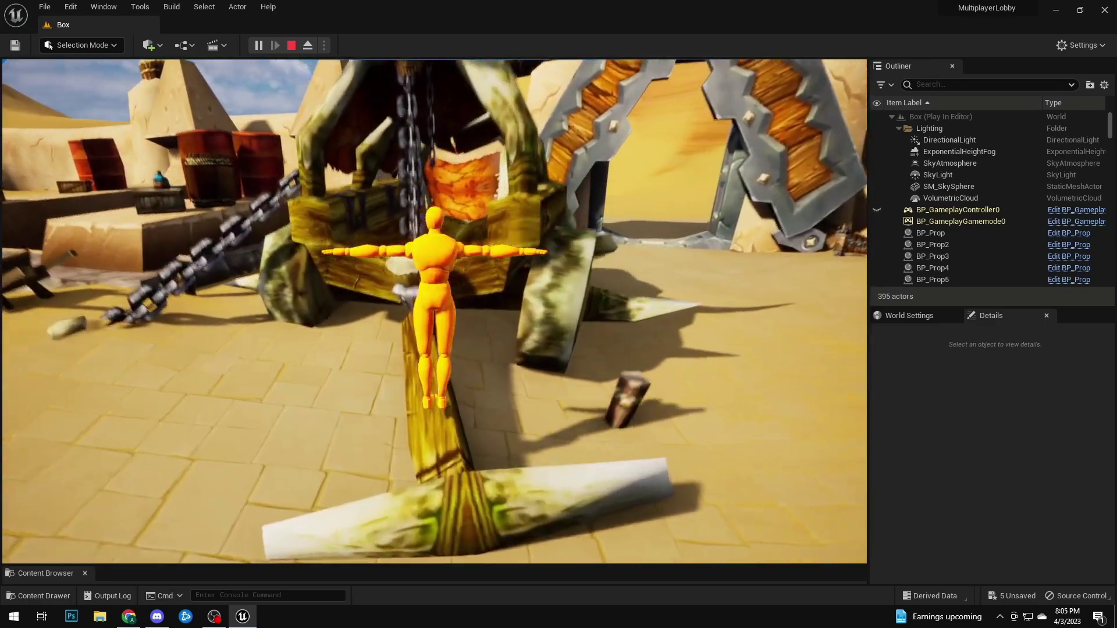
key("s")
key("space")
key("w")
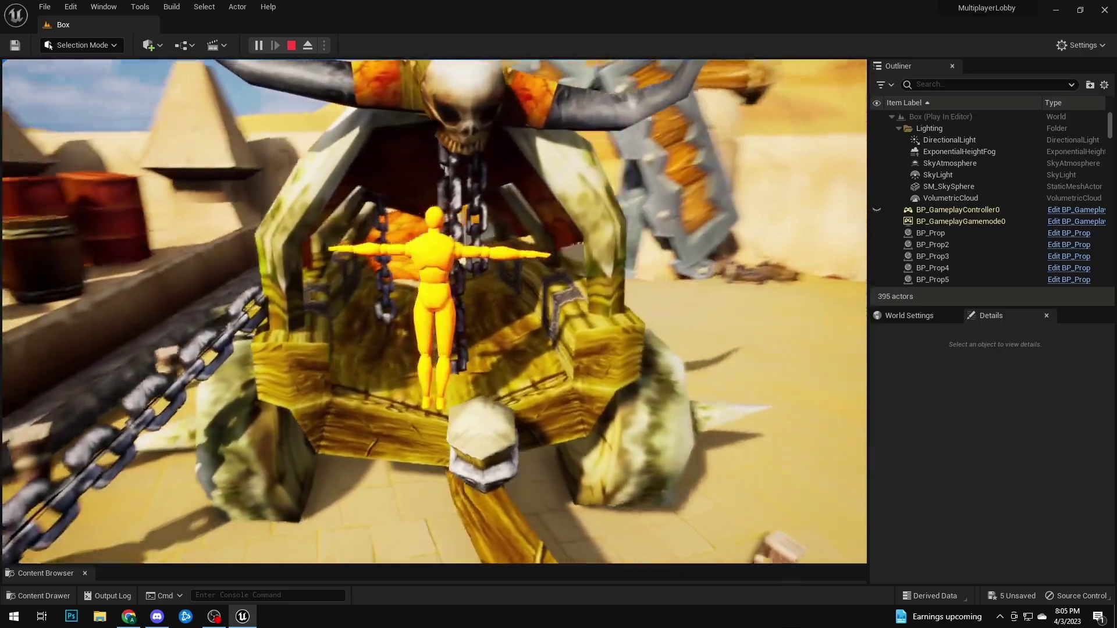
key("w")
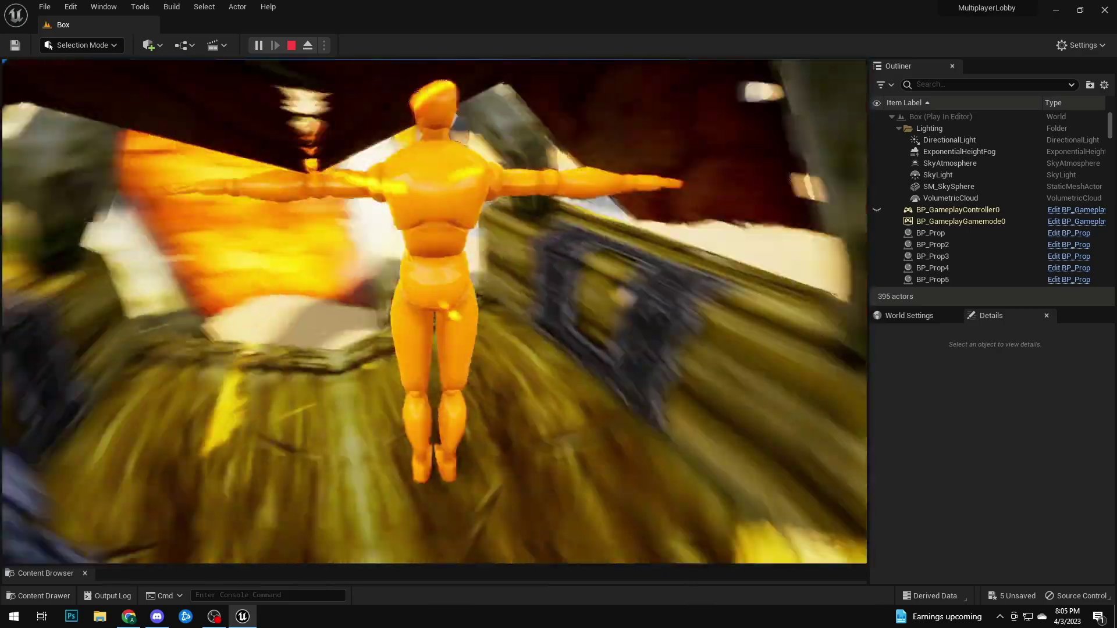
key("w")
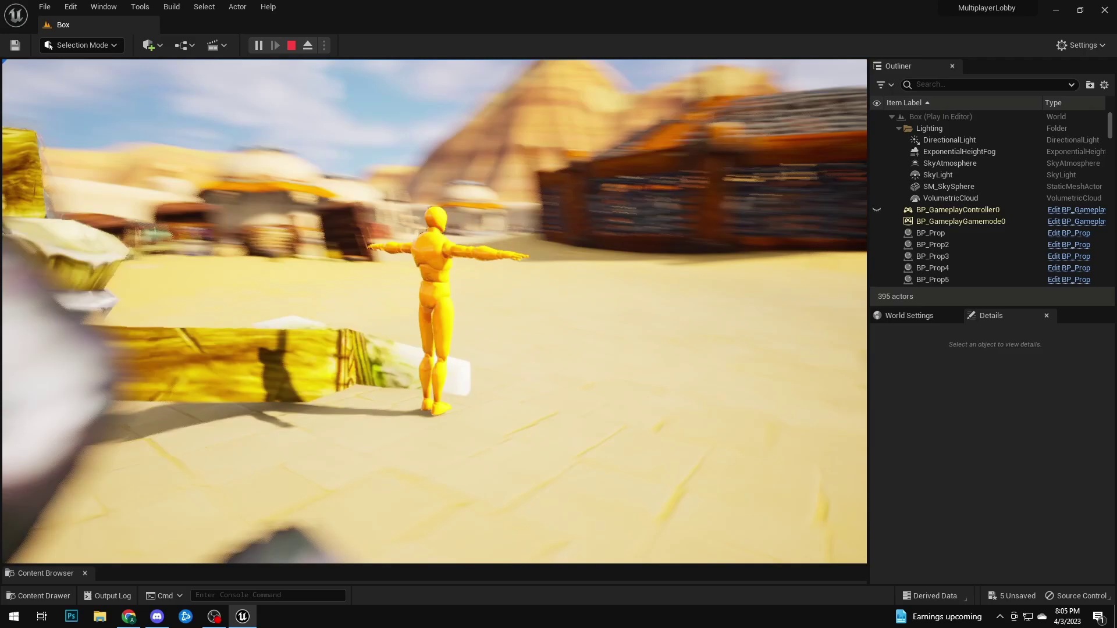
key("w")
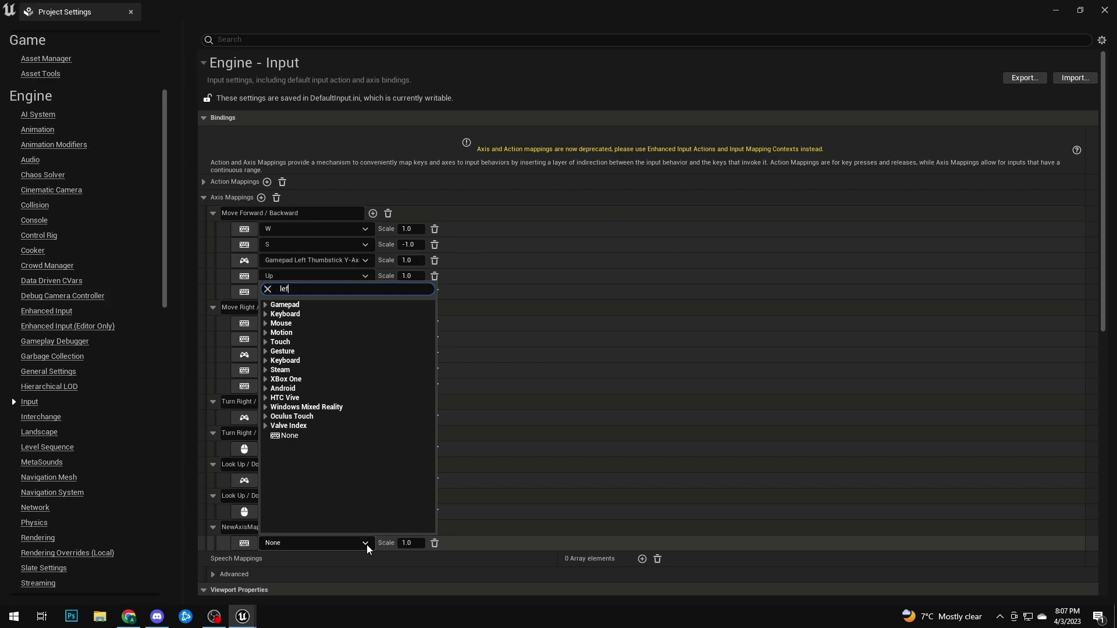
Bind the new axis mapping in the project's input settings to Left Mouse Button.
type("t")
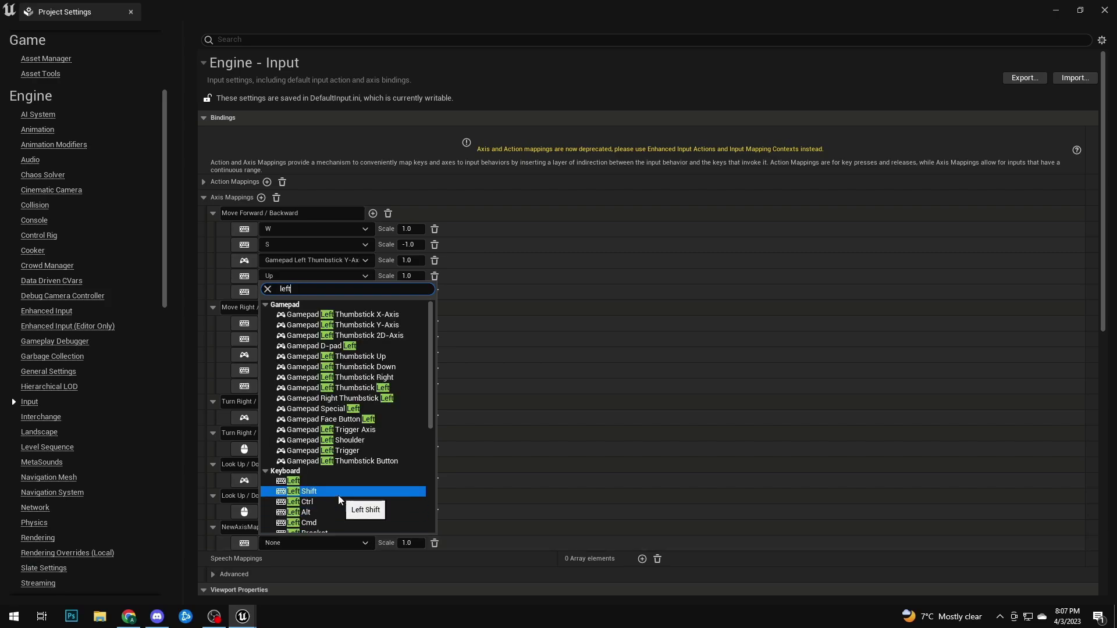
type(" mou")
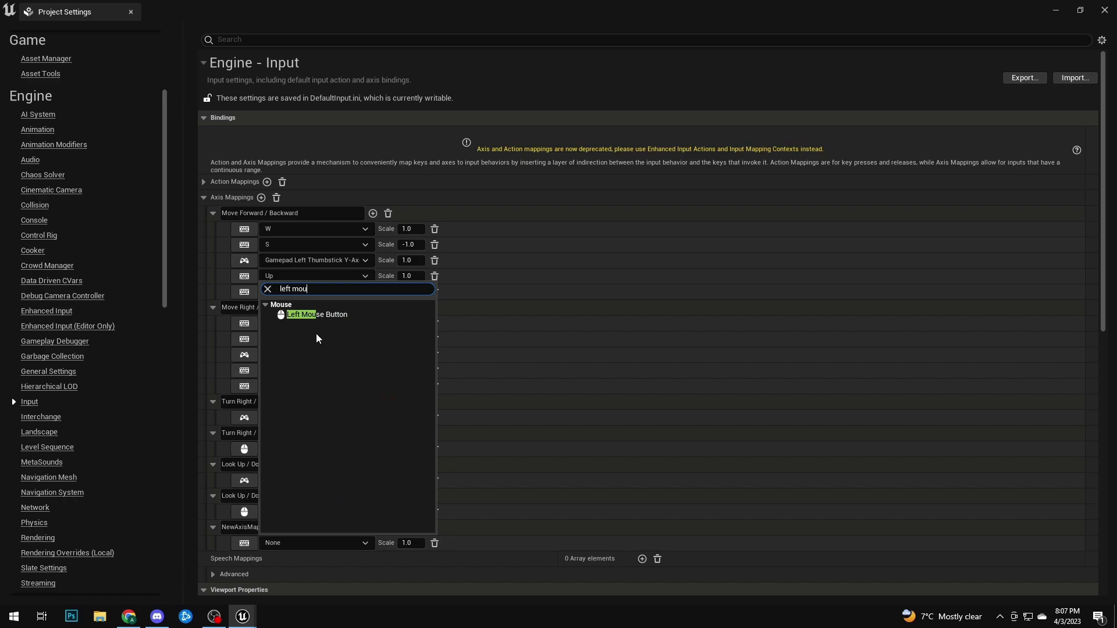
left_click(318, 314)
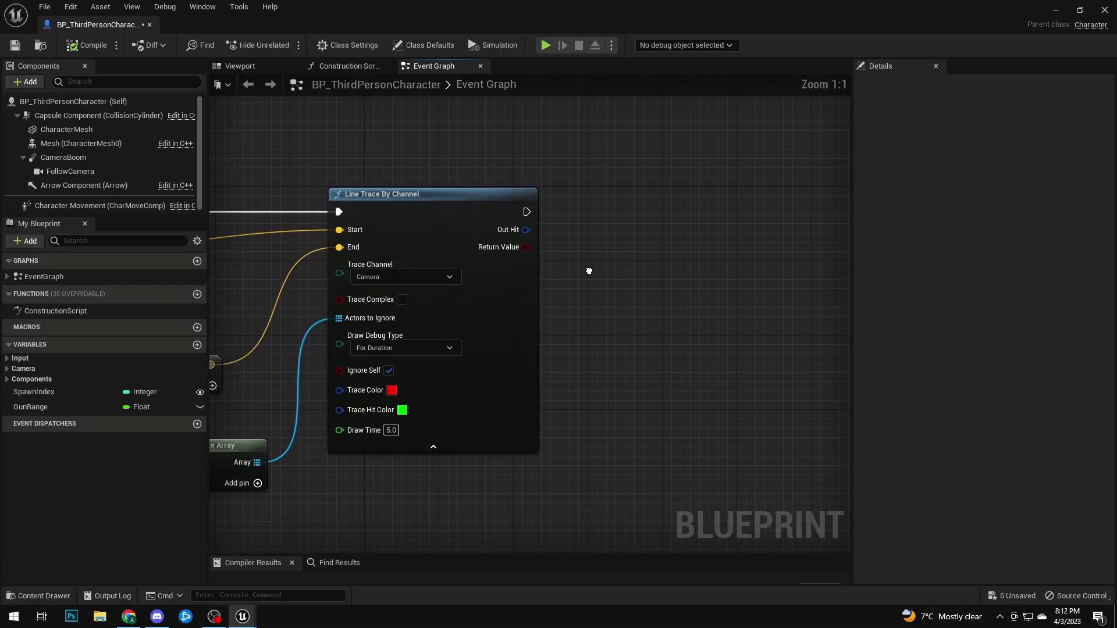
Add a Break Hit Result node from the Line Trace By Channel's Out Hit in BP_ThirdPersonCharacter and place it beside the trace.
right_click_drag(591, 274, 505, 259)
left_click_drag(463, 236, 514, 247)
type("break")
left_click(584, 287)
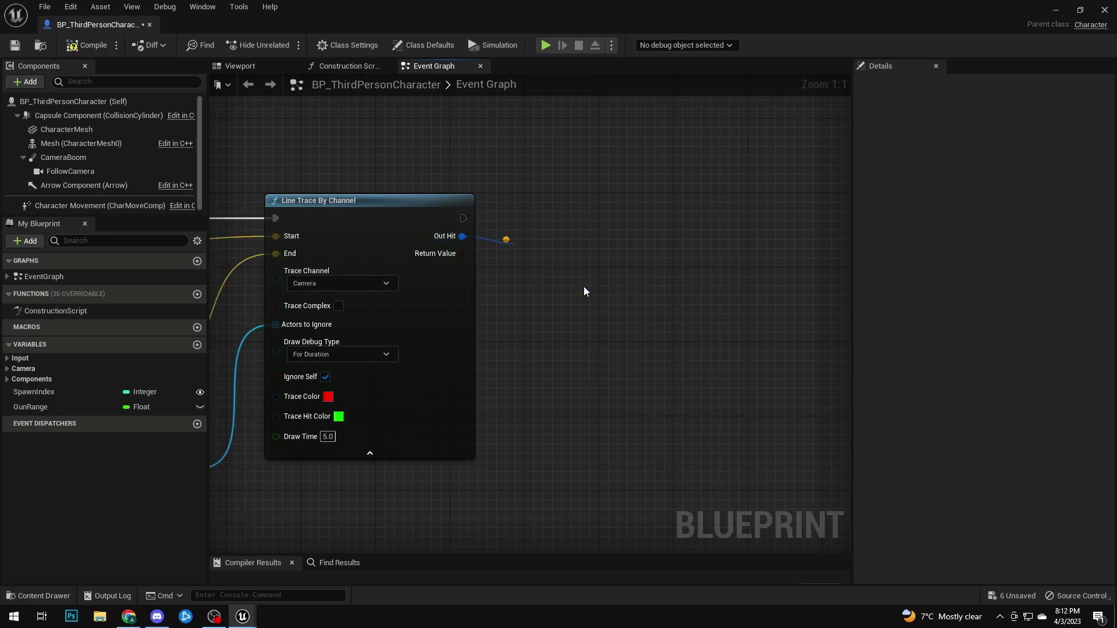
left_click(561, 298)
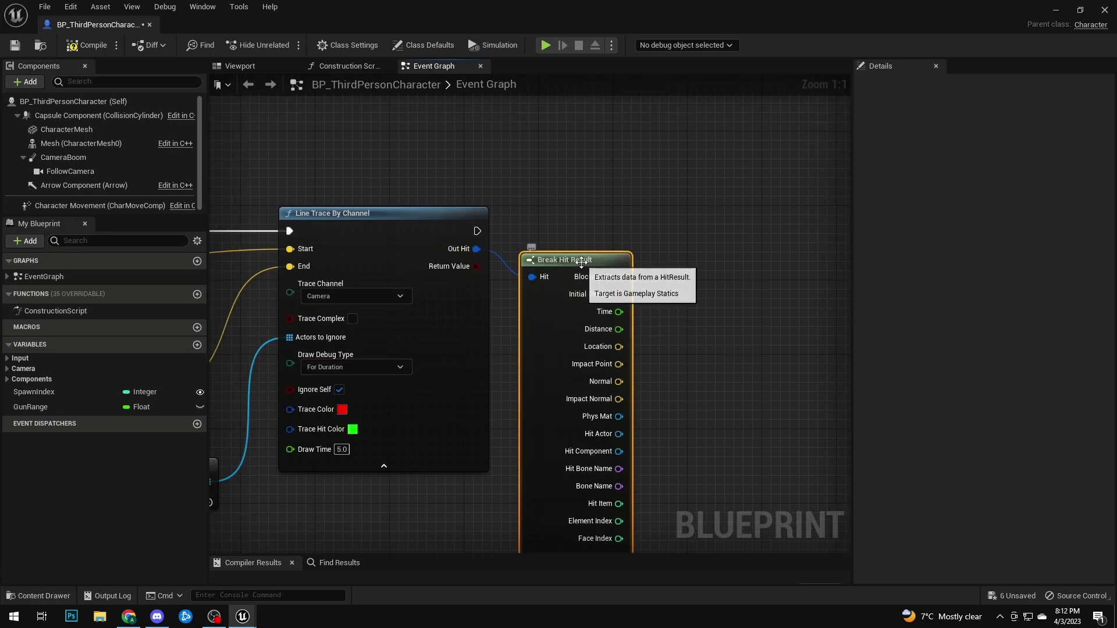
left_click_drag(581, 262, 619, 280)
right_click_drag(669, 262, 535, 172)
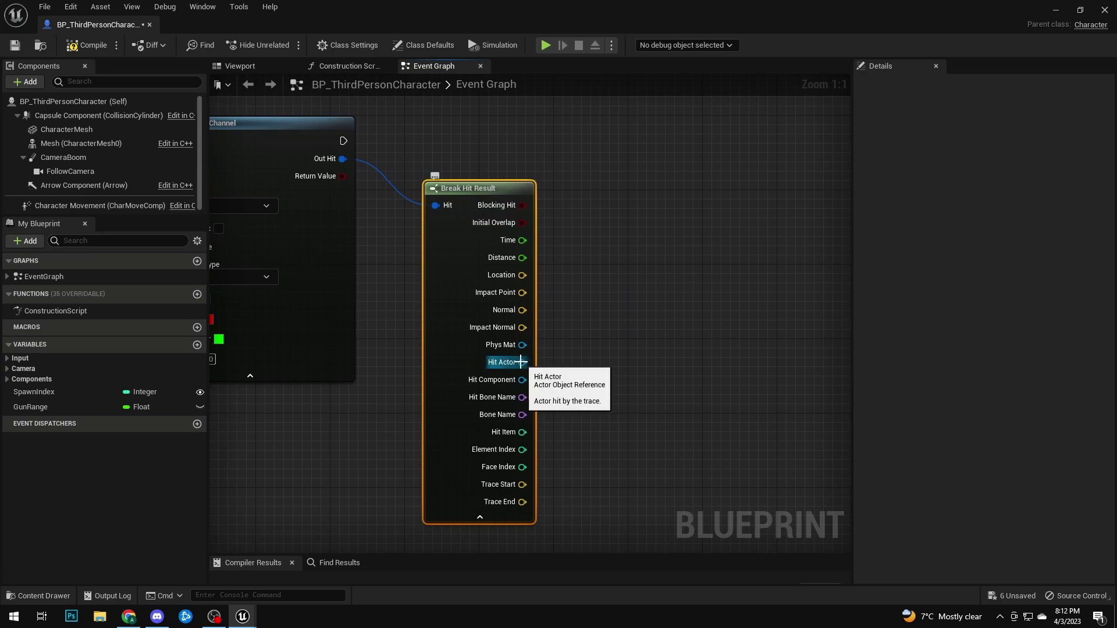
Add a Cast To BP_Prop node from the Break Hit Result's Hit Actor output.
left_click_drag(521, 362, 629, 232)
type("cast to")
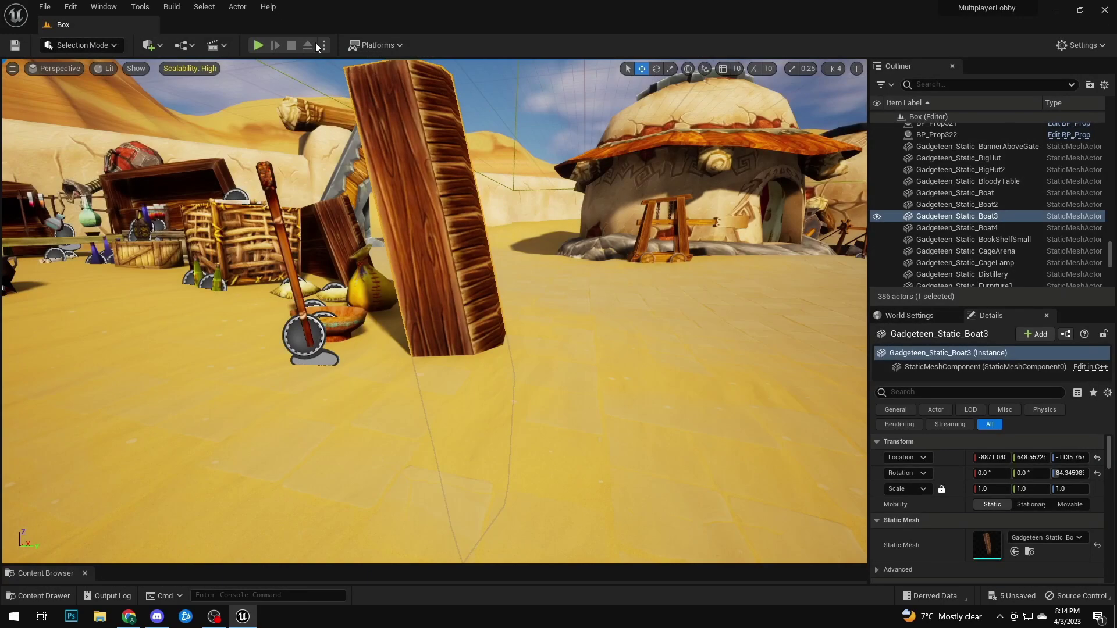
Playtest the Box level, turning into props such as the red barrel and catapult and moving around the town.
left_click(259, 45)
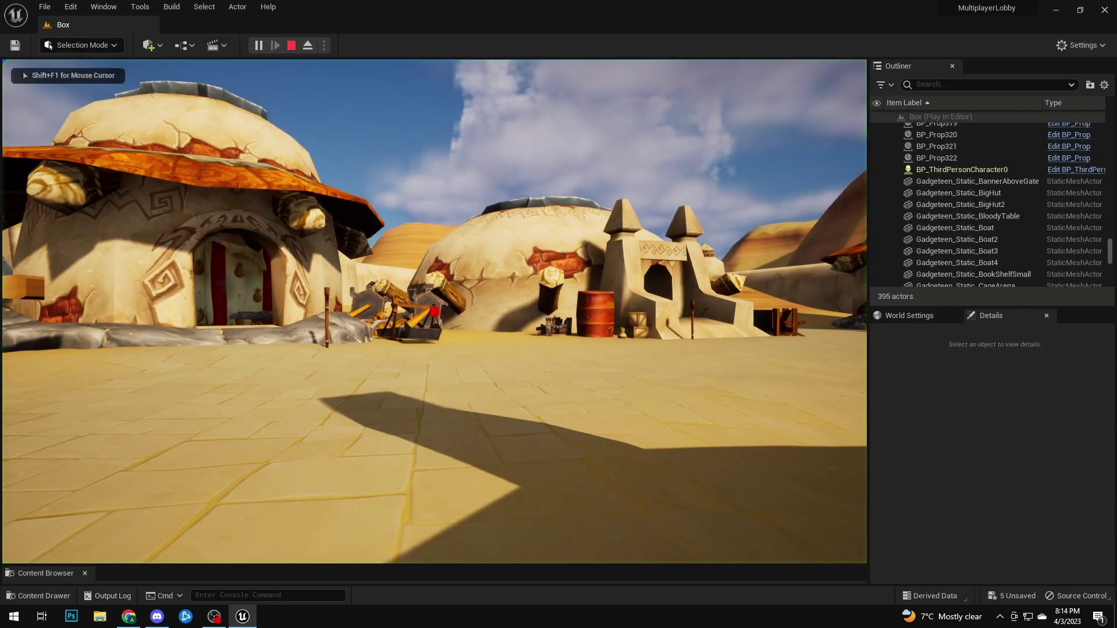
key("w")
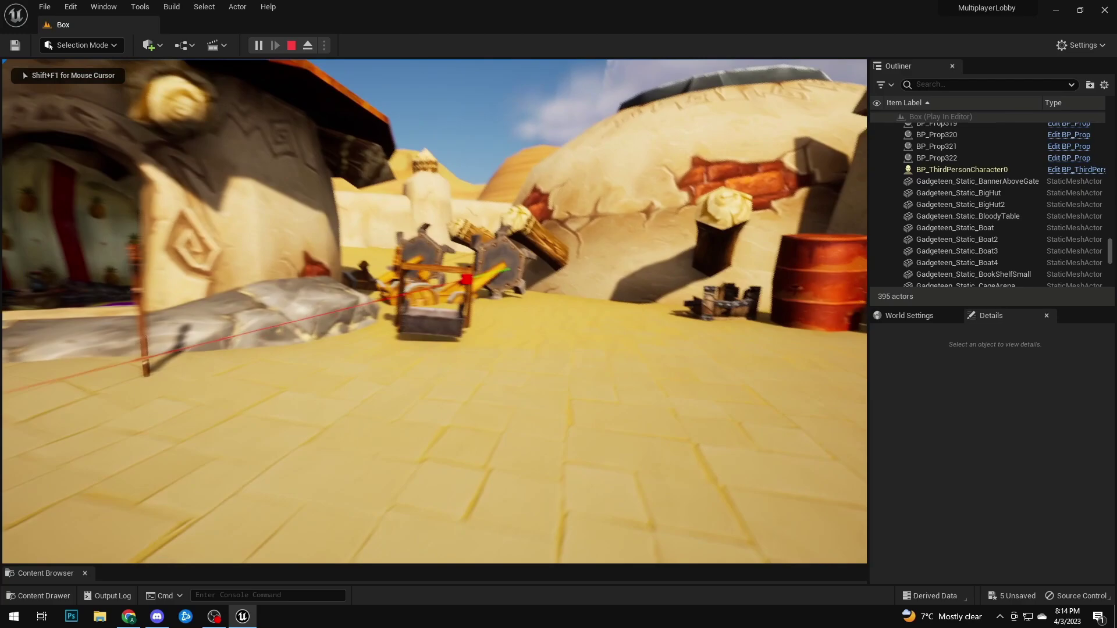
key("w")
key("e")
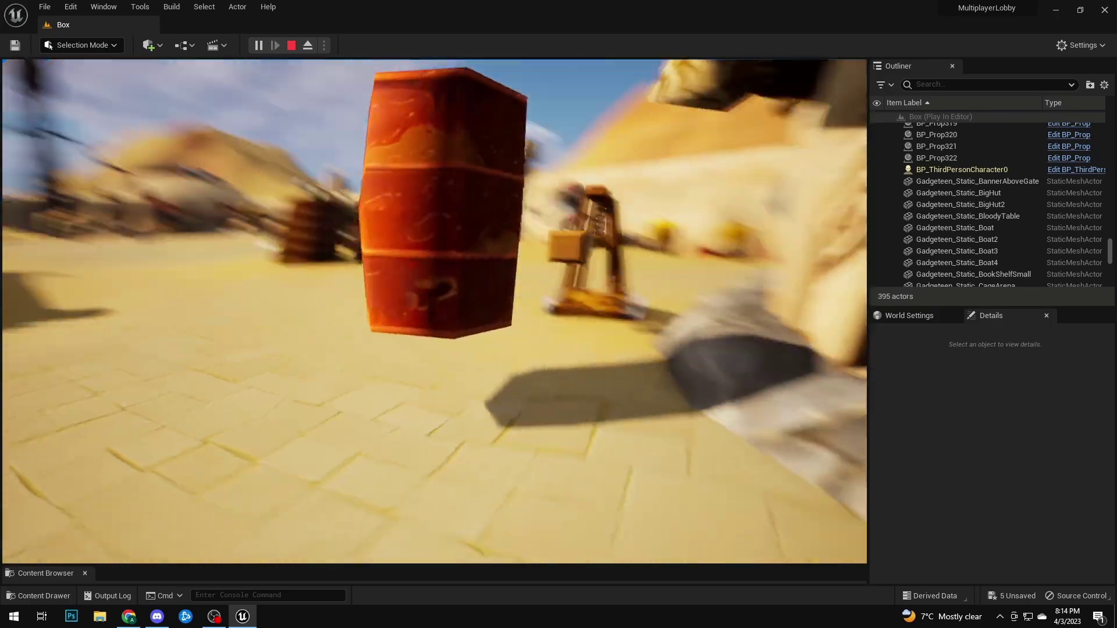
key("e")
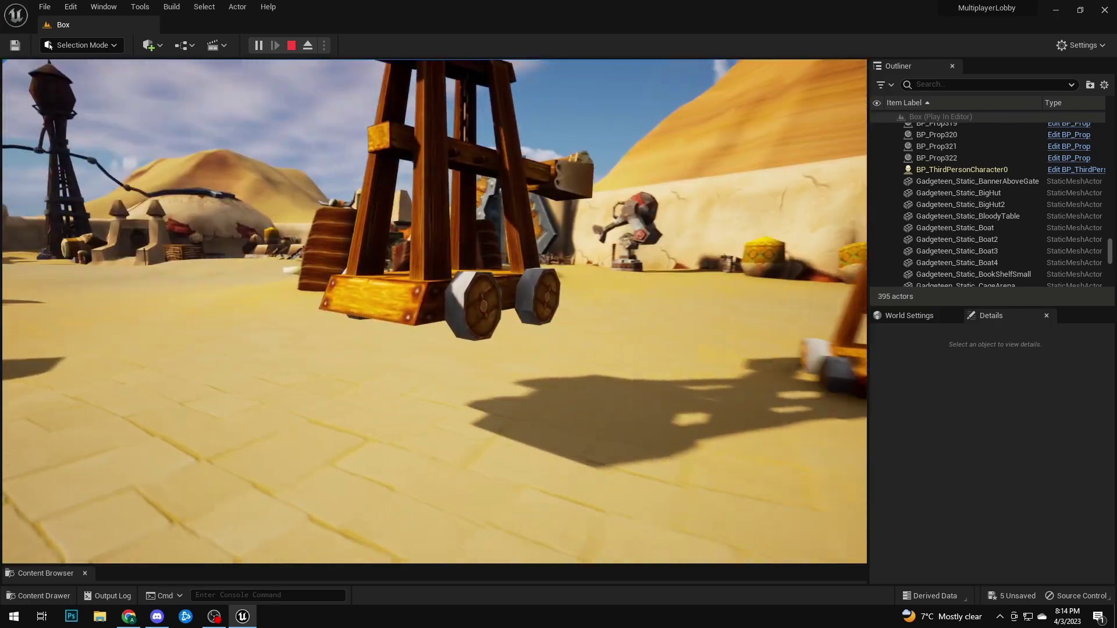
key("w")
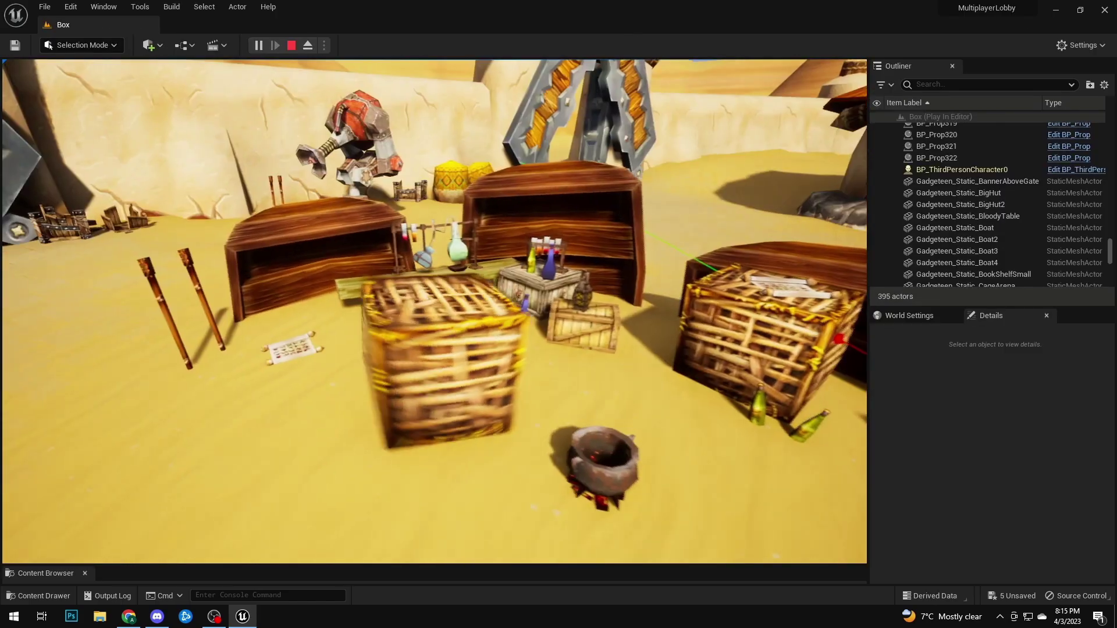
key("w")
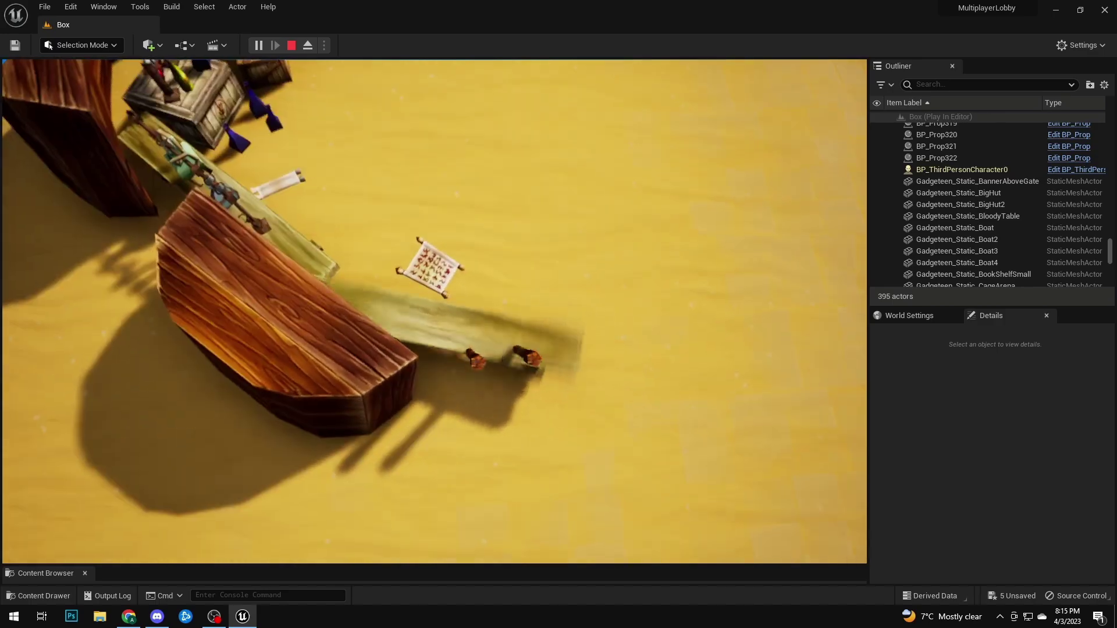
key("w")
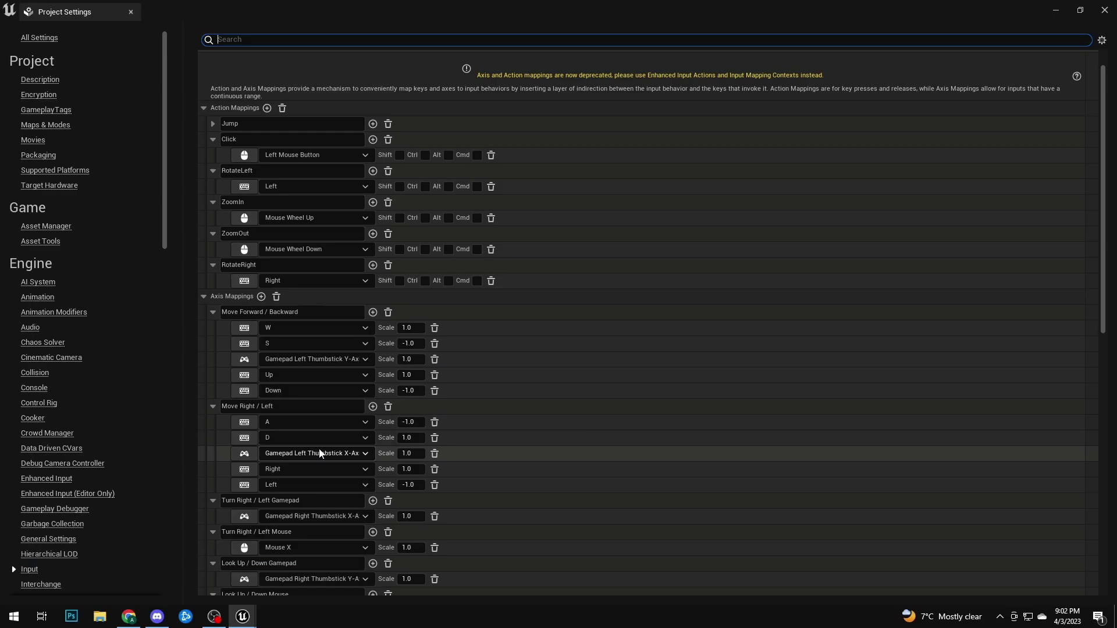
Delete the Right and Left key bindings from the Move Right / Left axis mapping and close the project settings.
left_click(434, 470)
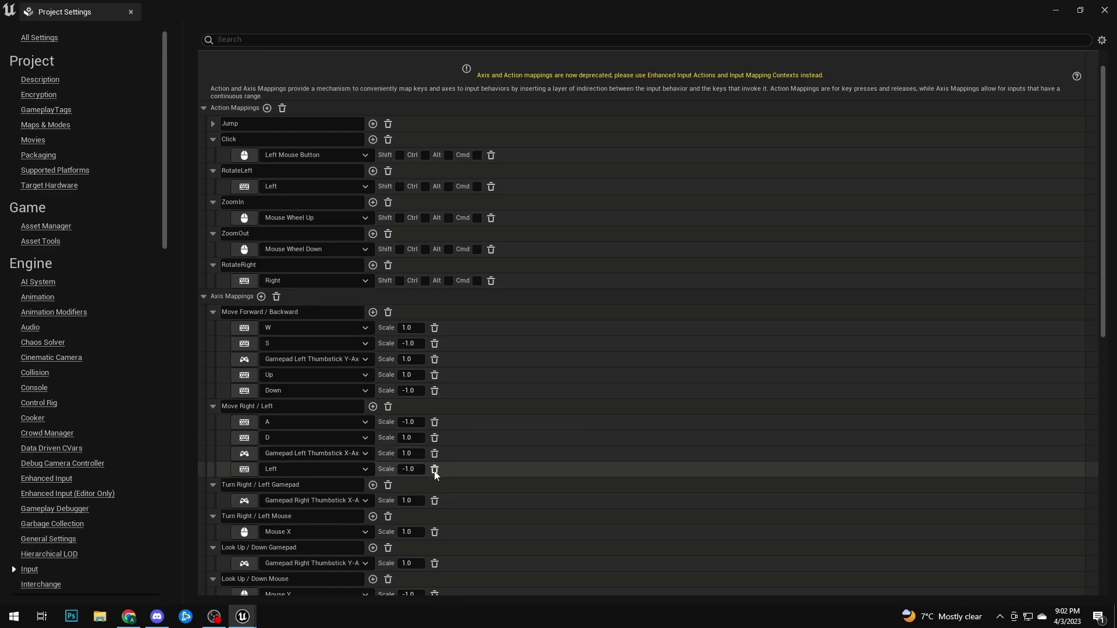
left_click(434, 470)
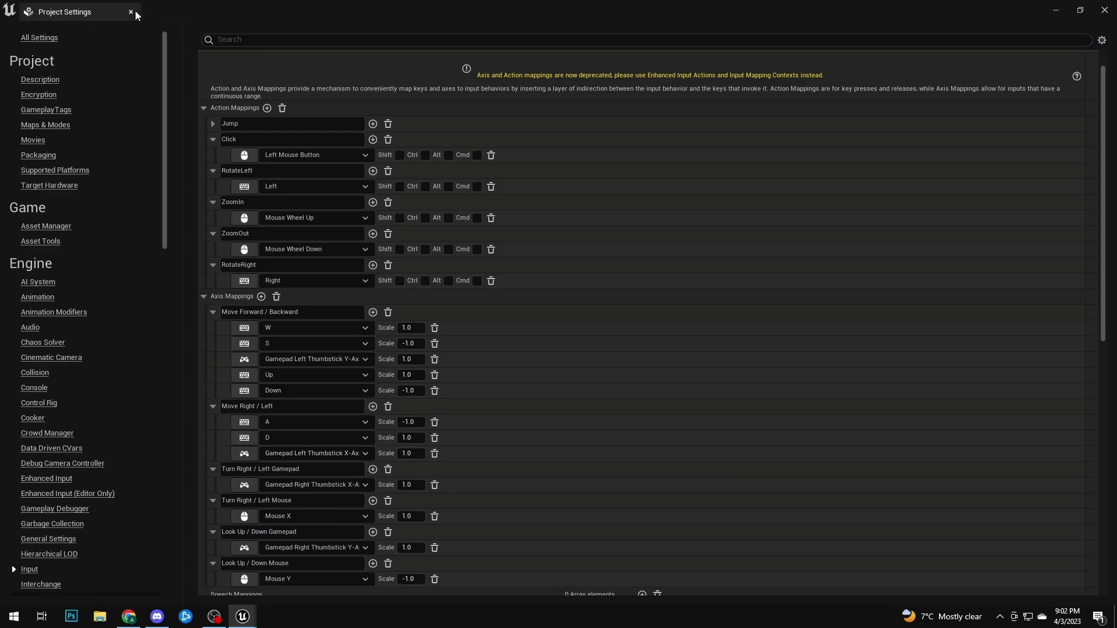
left_click(1101, 11)
Playtest the Box level as the broken crate prop, moving around the wagon beside the hut, and end the session.
left_click(260, 46)
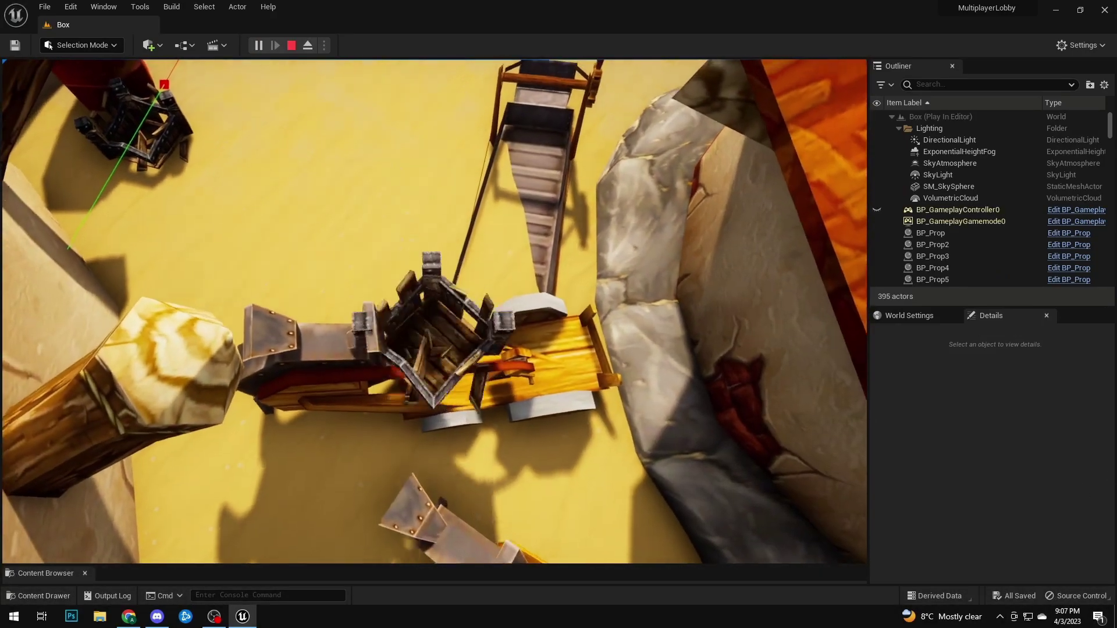
key("w")
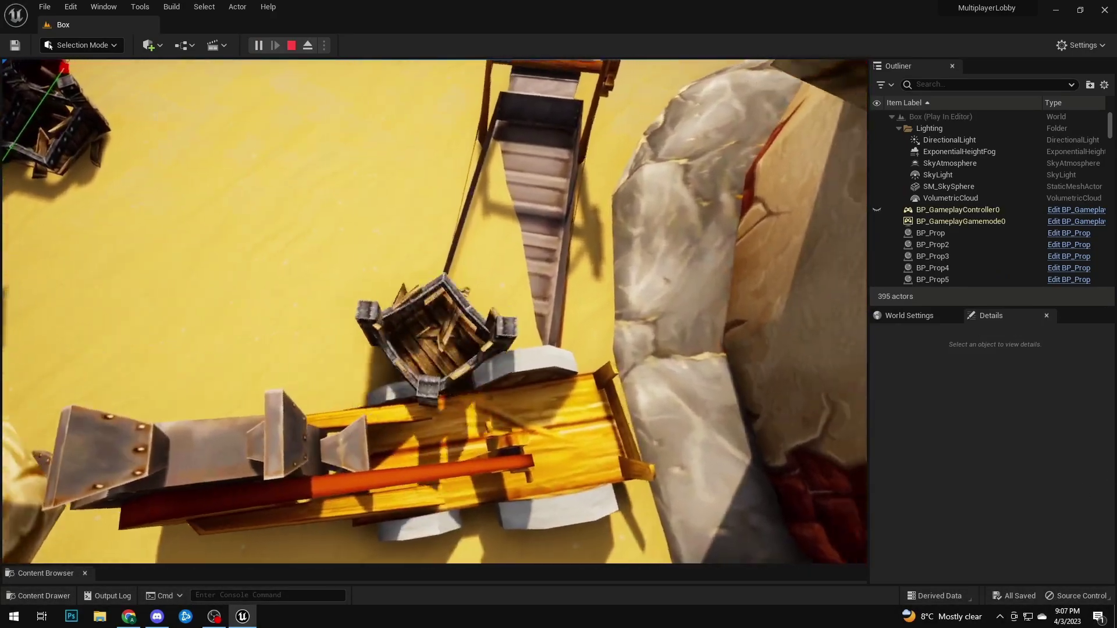
key("d")
key("w")
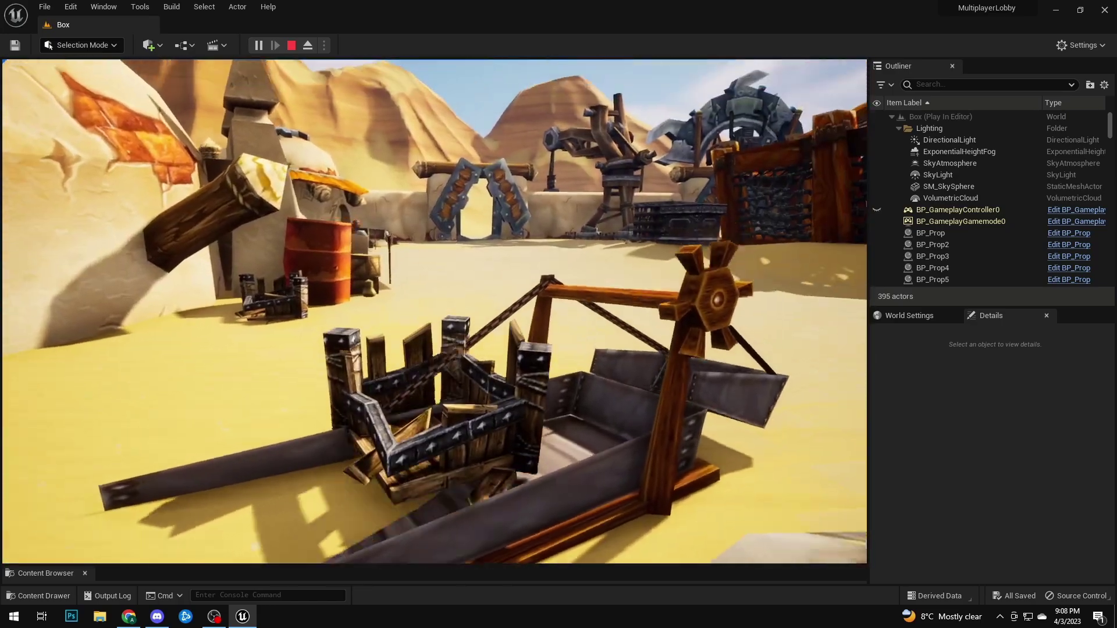
key("Escape")
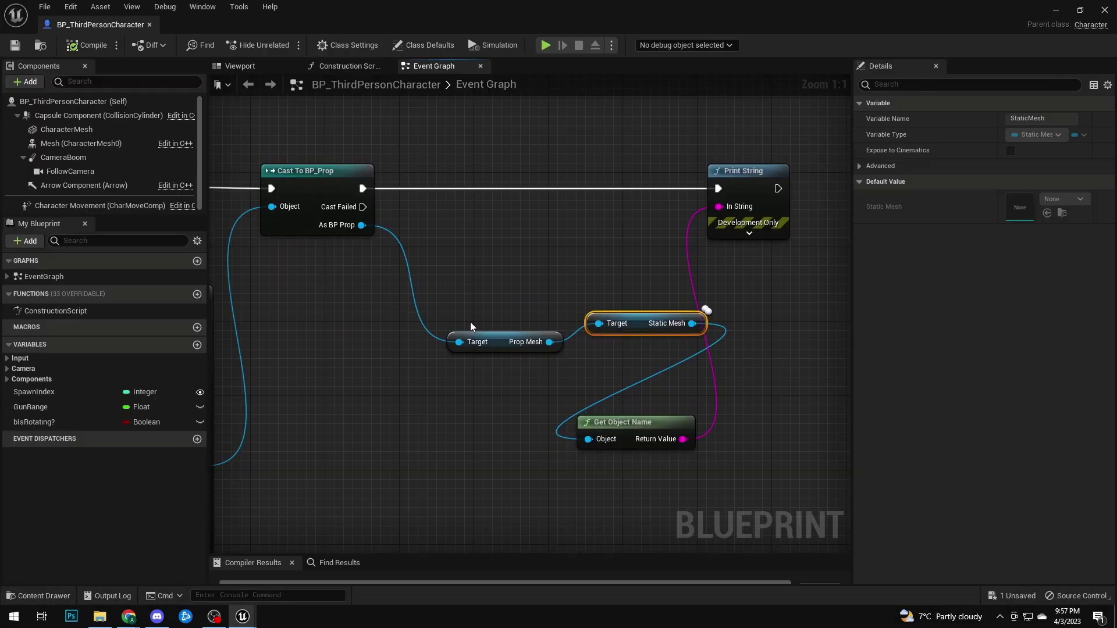
Line up the Prop Mesh and Static Mesh getter nodes side by side just below the Cast To BP_Prop output.
left_click_drag(496, 336, 459, 252)
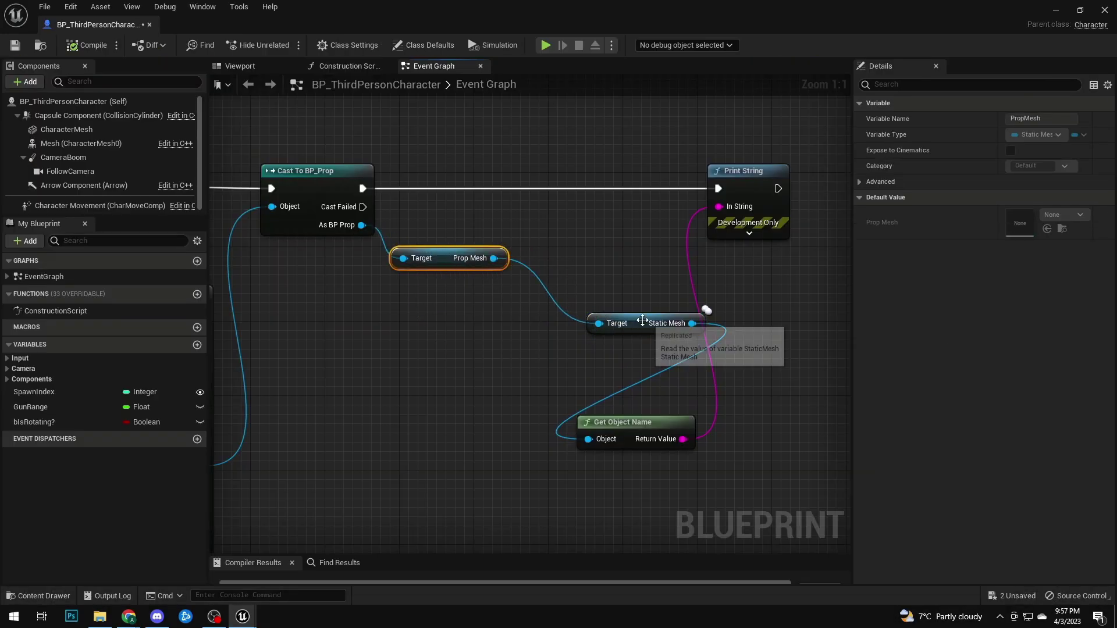
left_click_drag(642, 320, 568, 259)
right_click_drag(697, 152, 536, 176)
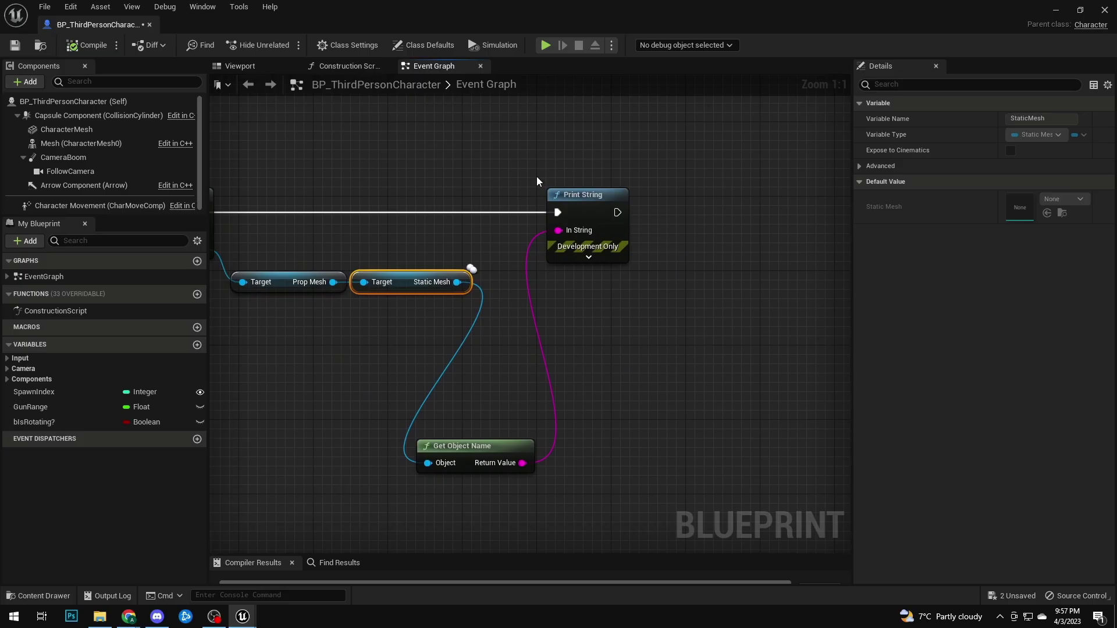
left_click(612, 195)
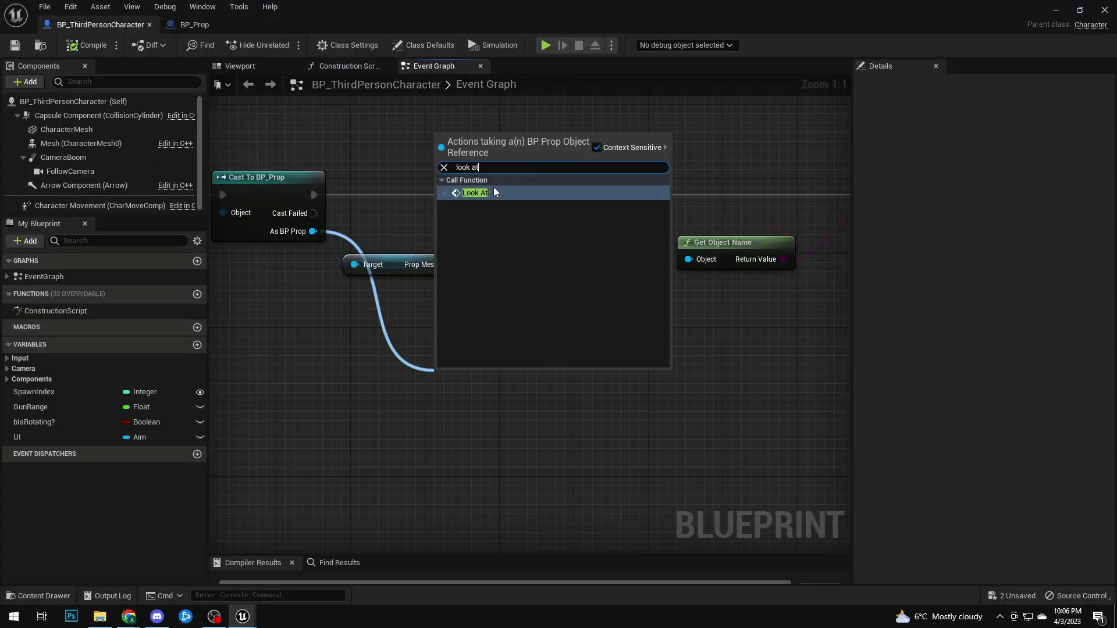
Add a Look At call on the cast's As BP Prop output, run it from the cast, and save the blueprint.
left_click(493, 189)
scroll(548, 351, "down", 2)
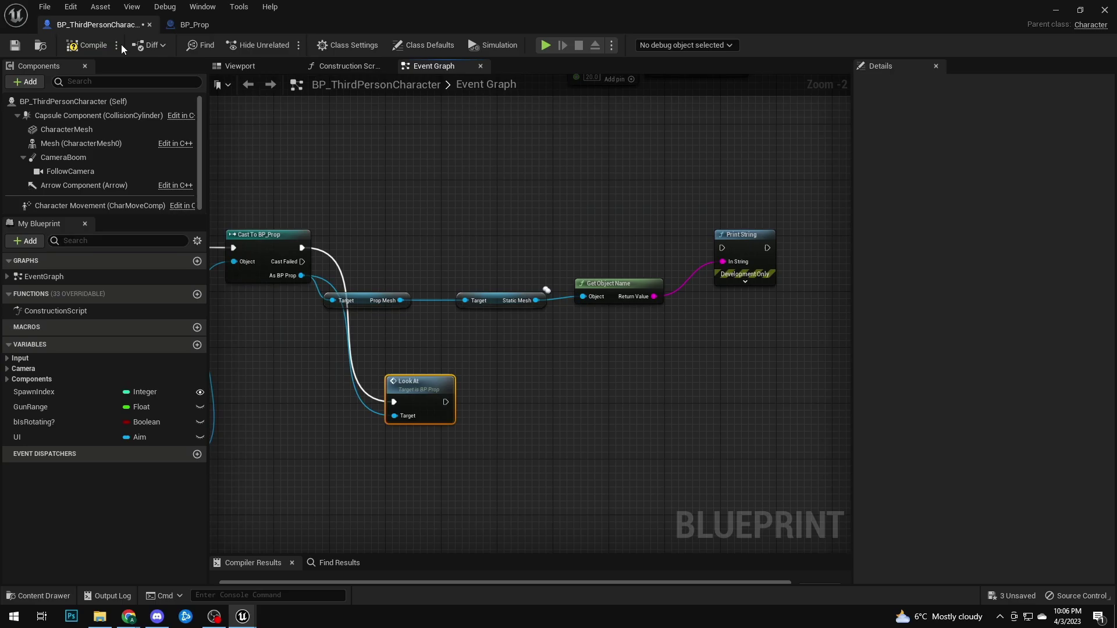
left_click(14, 46)
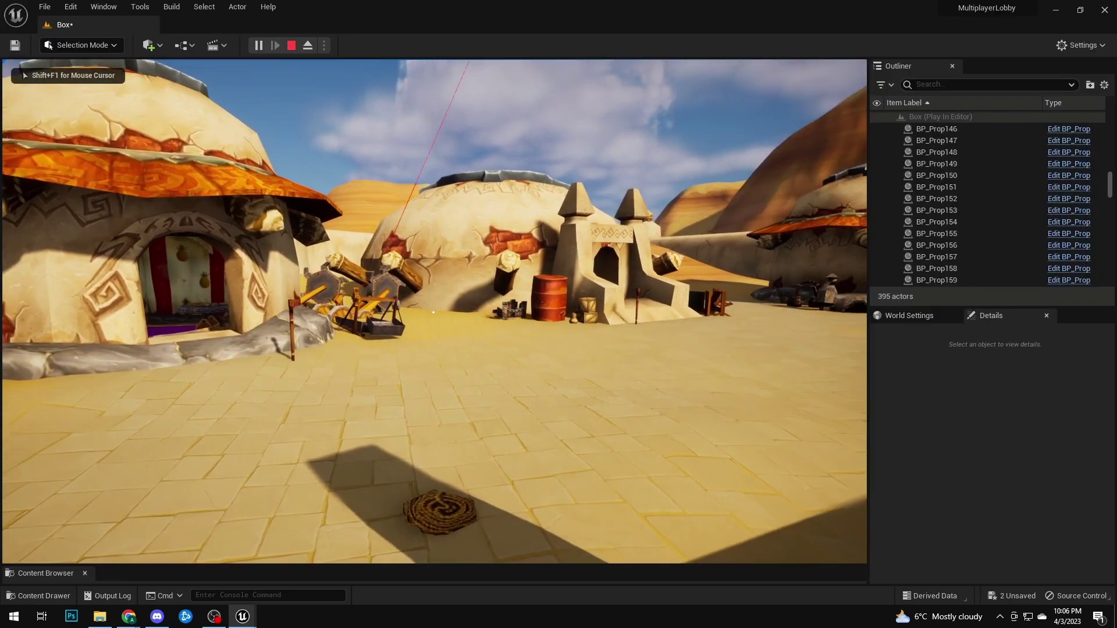
Playtest as the rope coil, aiming at the catapult and the yellow pots to test the Look At call.
key("s")
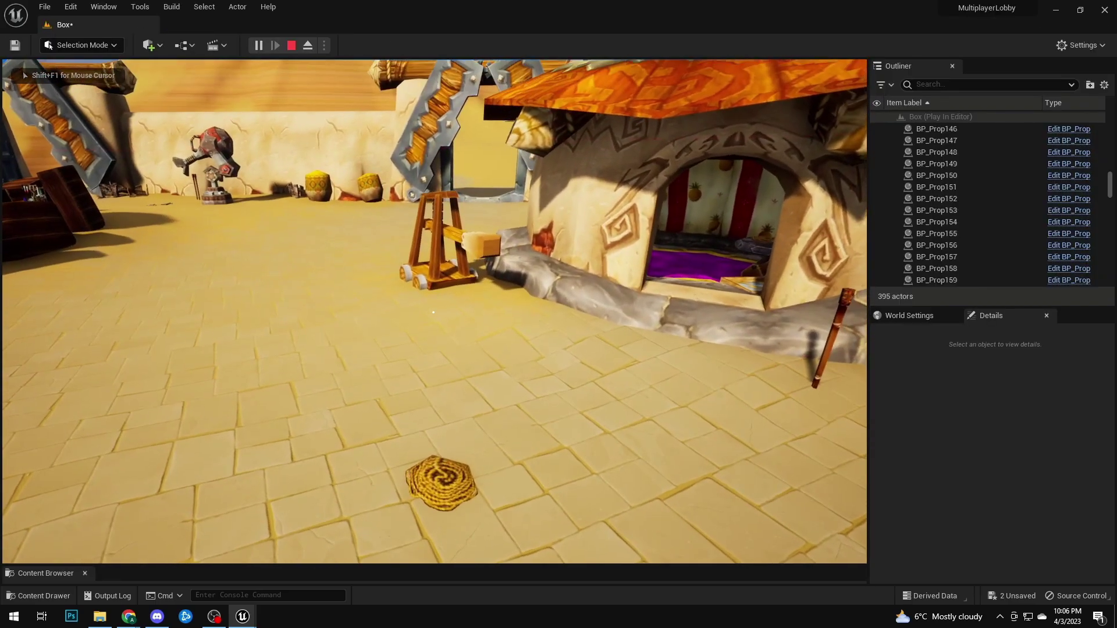
key("a")
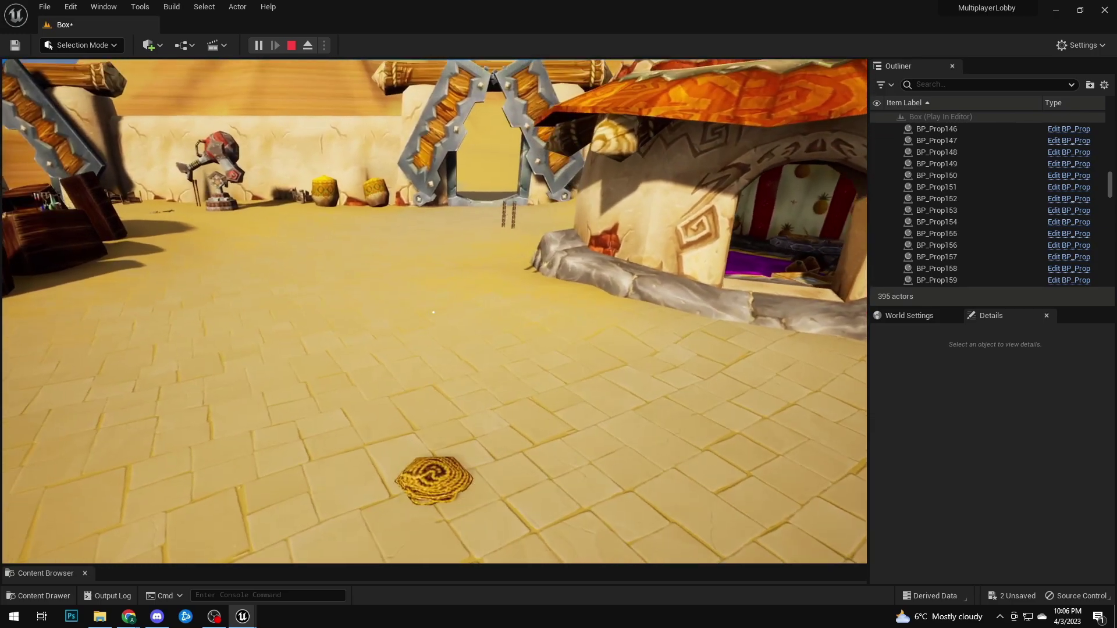
key("w")
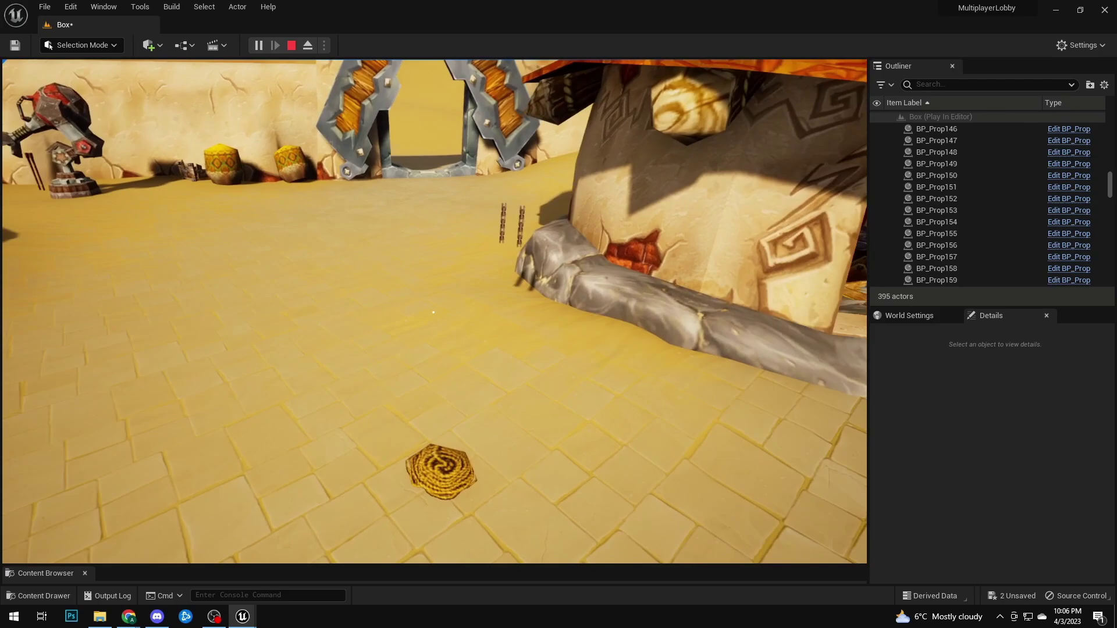
key("s")
key("a")
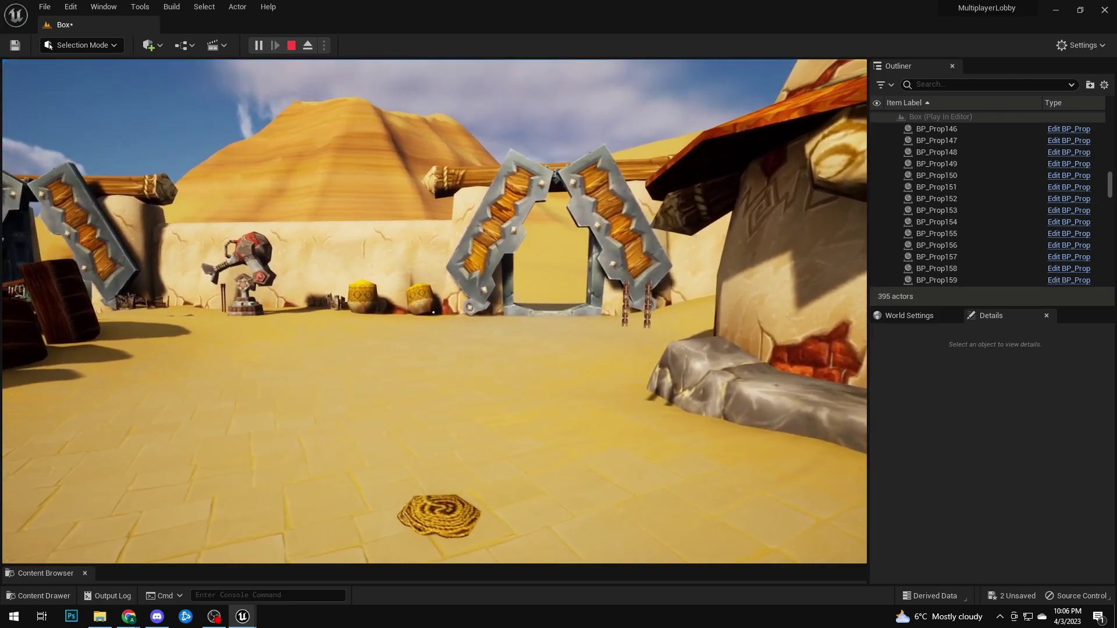
key("w")
key("w")
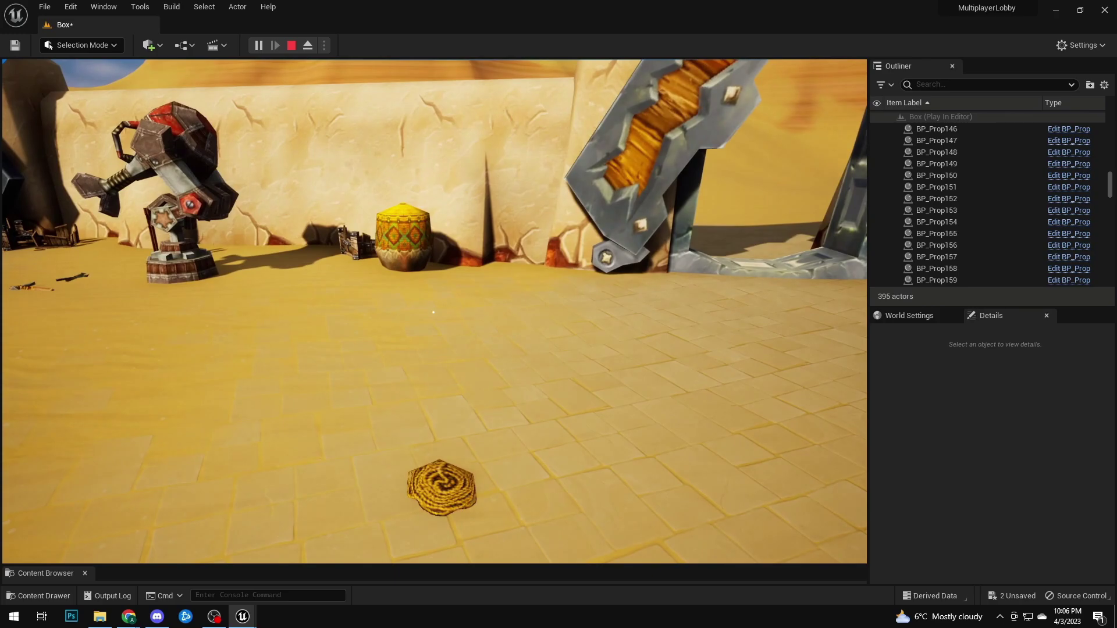
key("s")
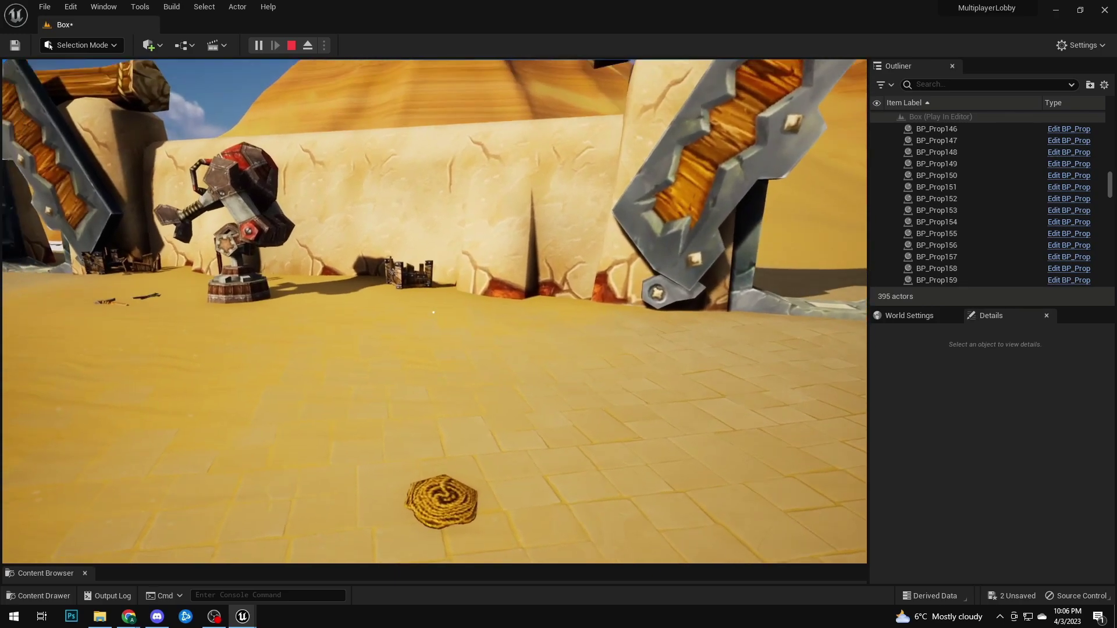
Approach the robot prop by the wall, transform into it, and end the playtest.
key("w")
key("e")
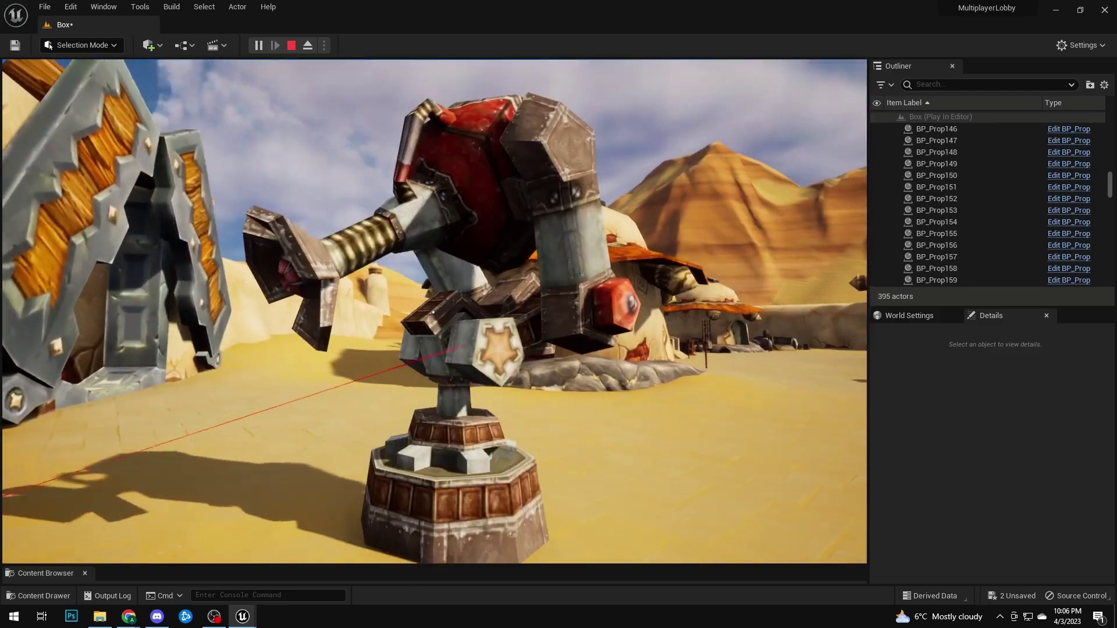
key("shift+F1")
key("Escape")
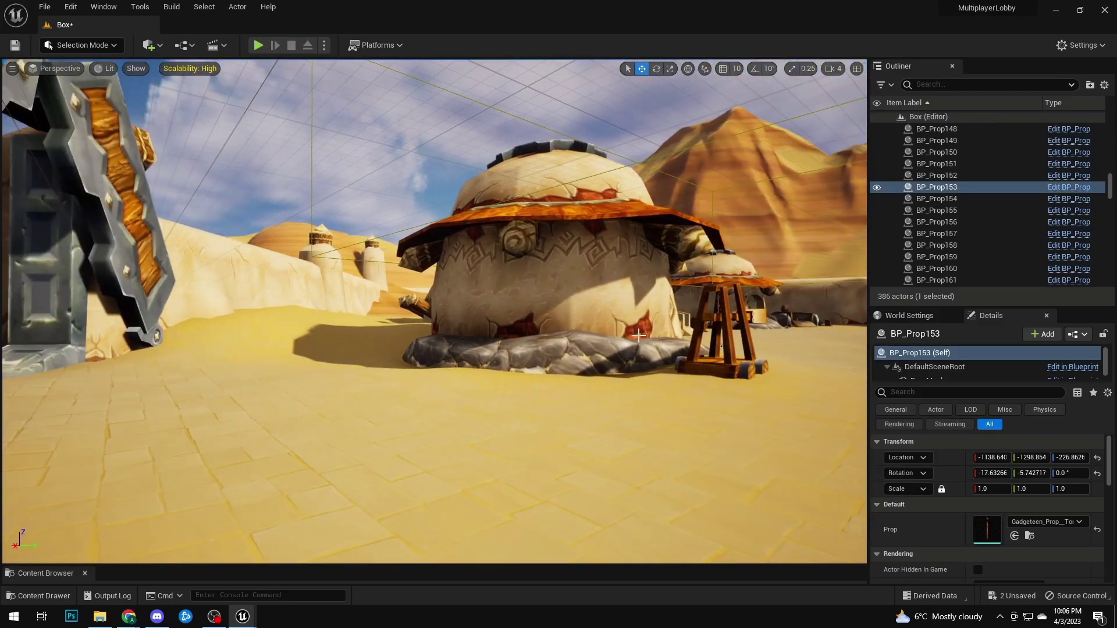
key("ctrl+space")
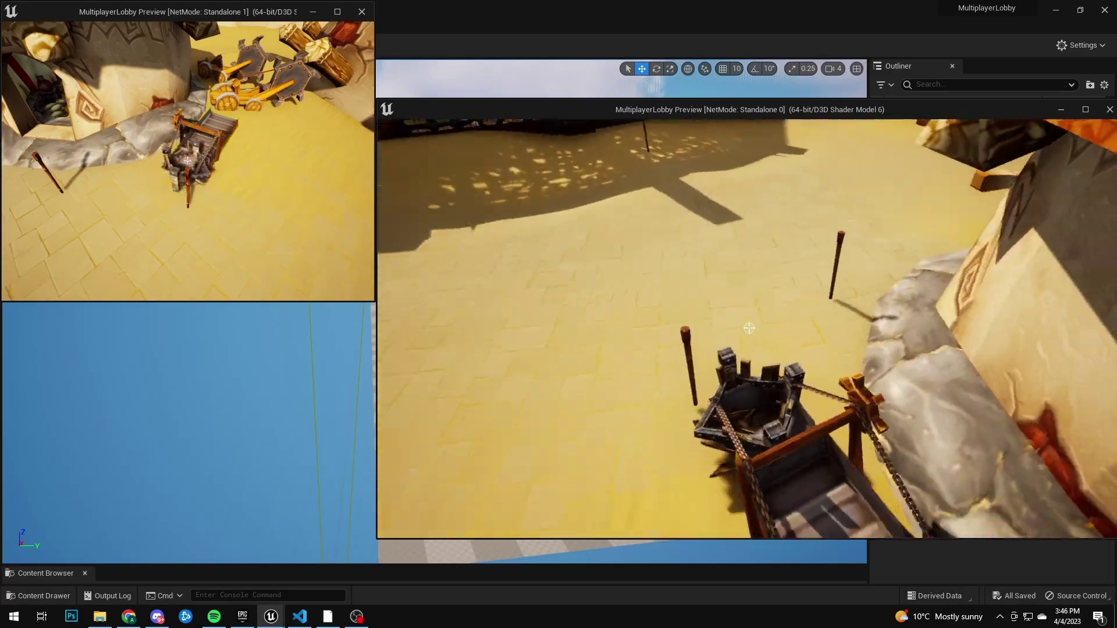
Playtest with two game windows, moving the crate prop around the wagon and firing at highlighted props inside the hut.
key("a")
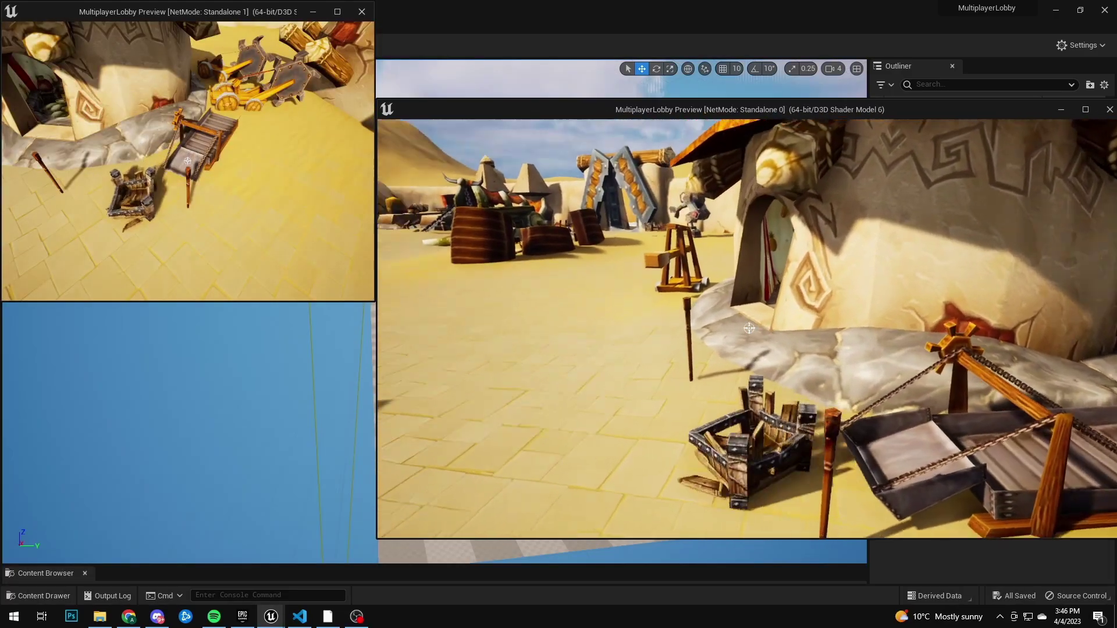
key("w")
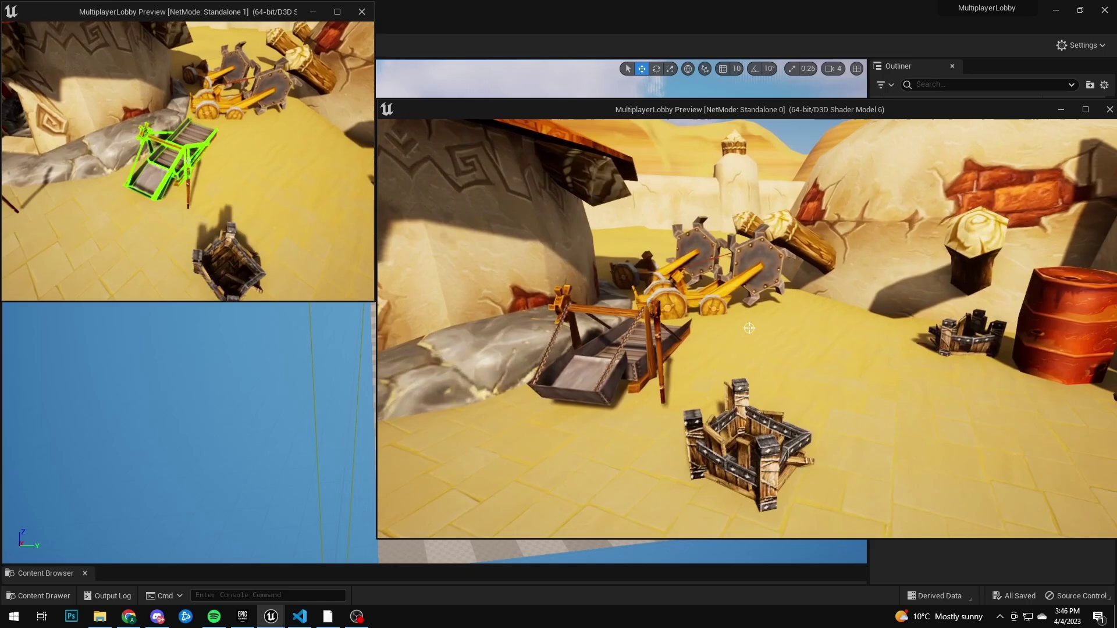
key("s")
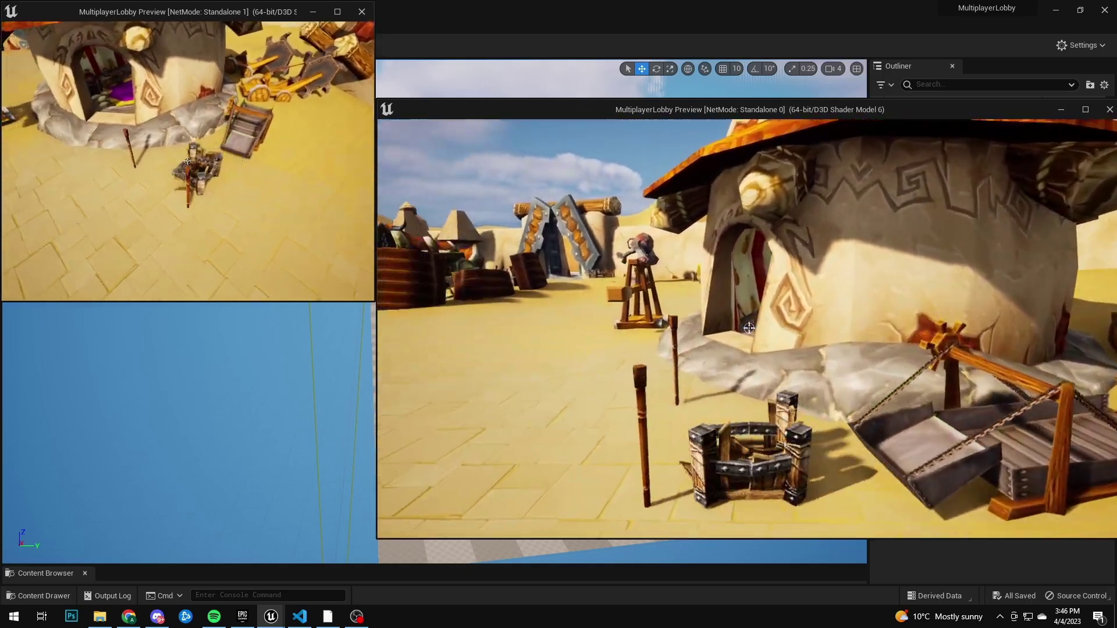
key("w")
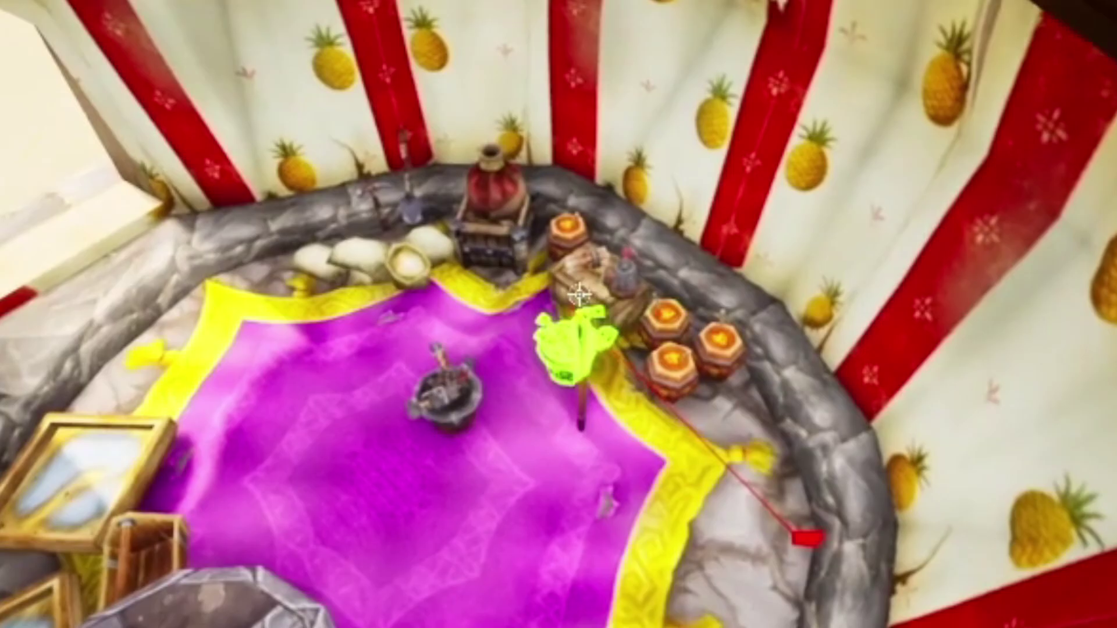
left_click(579, 295)
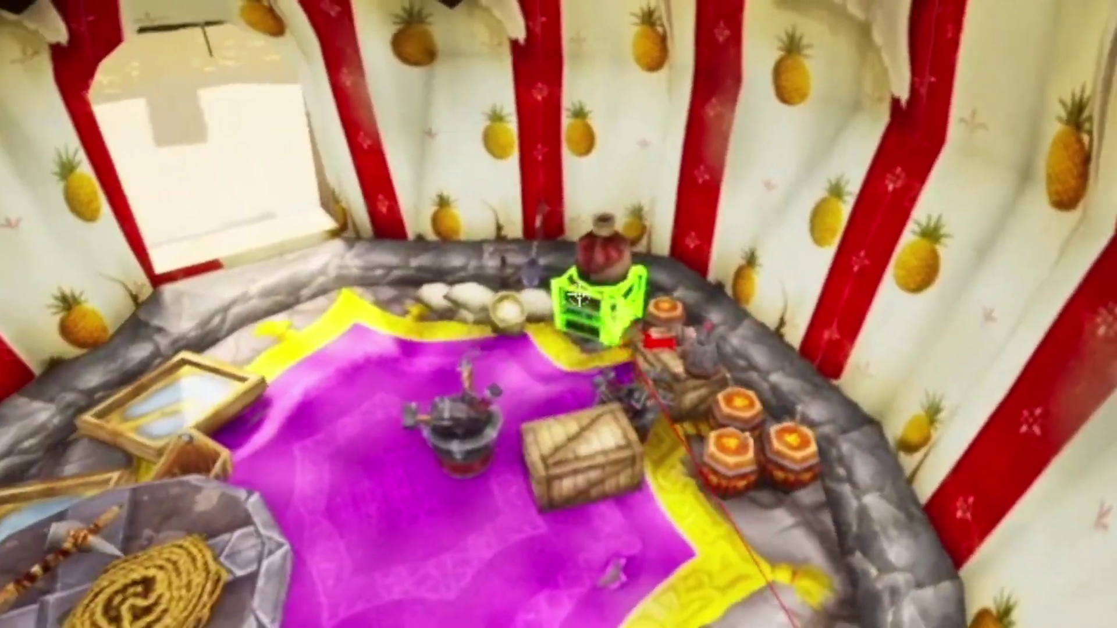
left_click(579, 294)
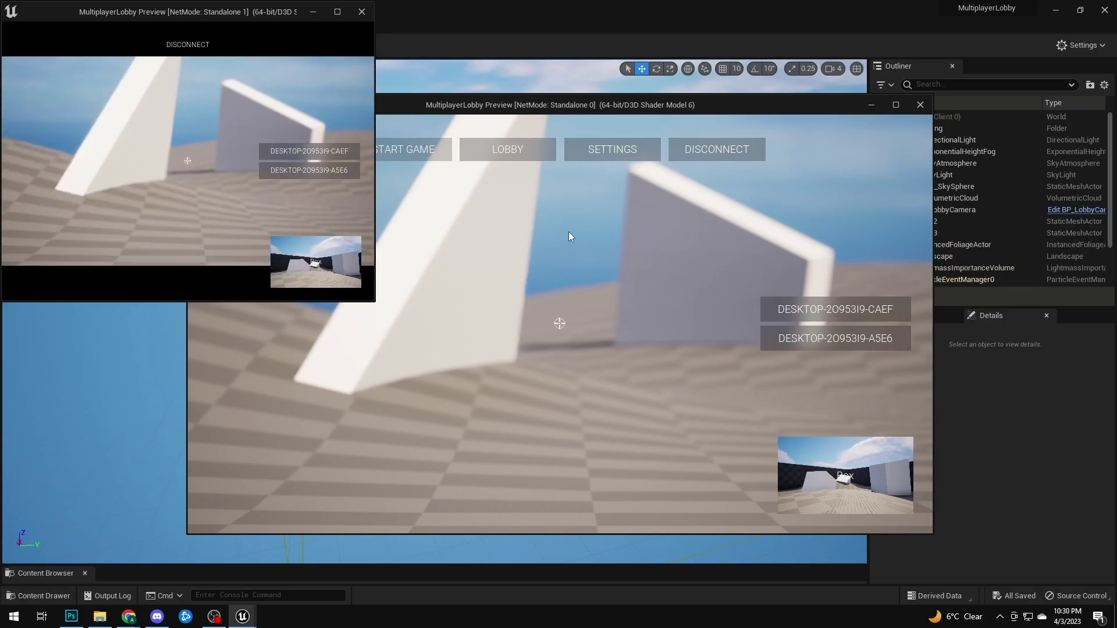
Start the game from the host's lobby and move the host's preview window clear of the second player's window.
left_click(401, 150)
left_click_drag(477, 102, 666, 107)
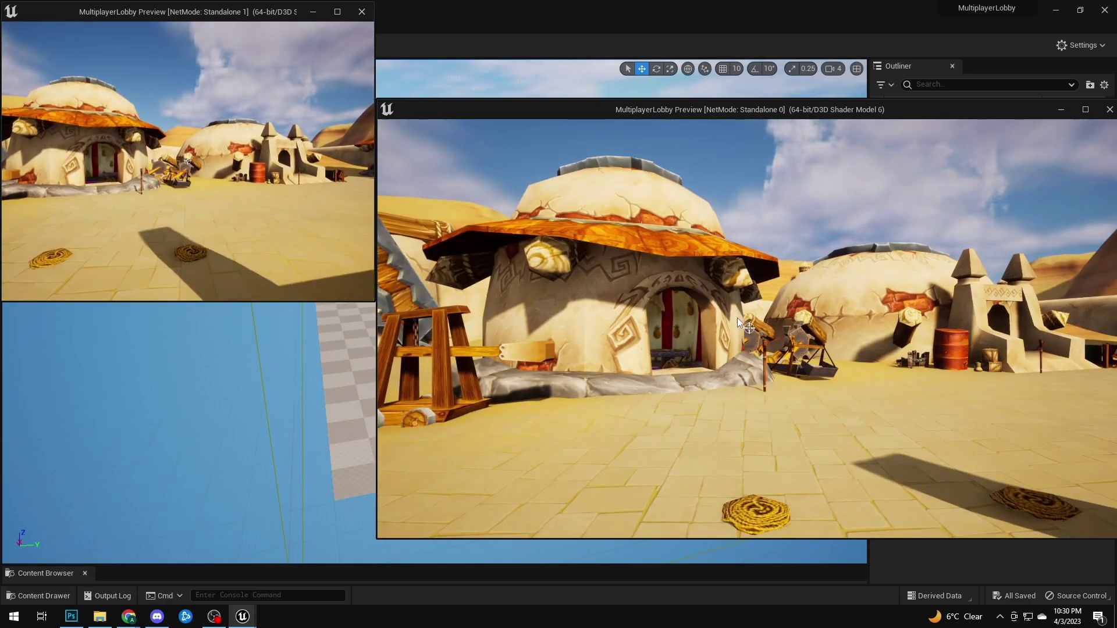
Walk the host's rope coil toward the hut doorway and fire toward the catapult.
left_click(738, 318)
key("w")
key("w")
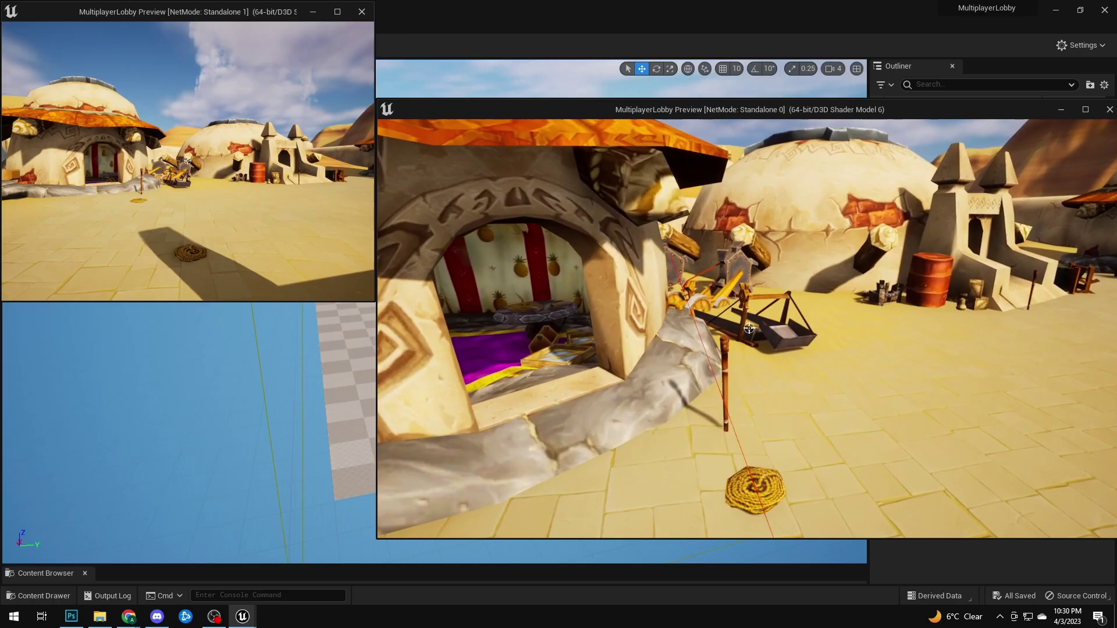
left_click(749, 328)
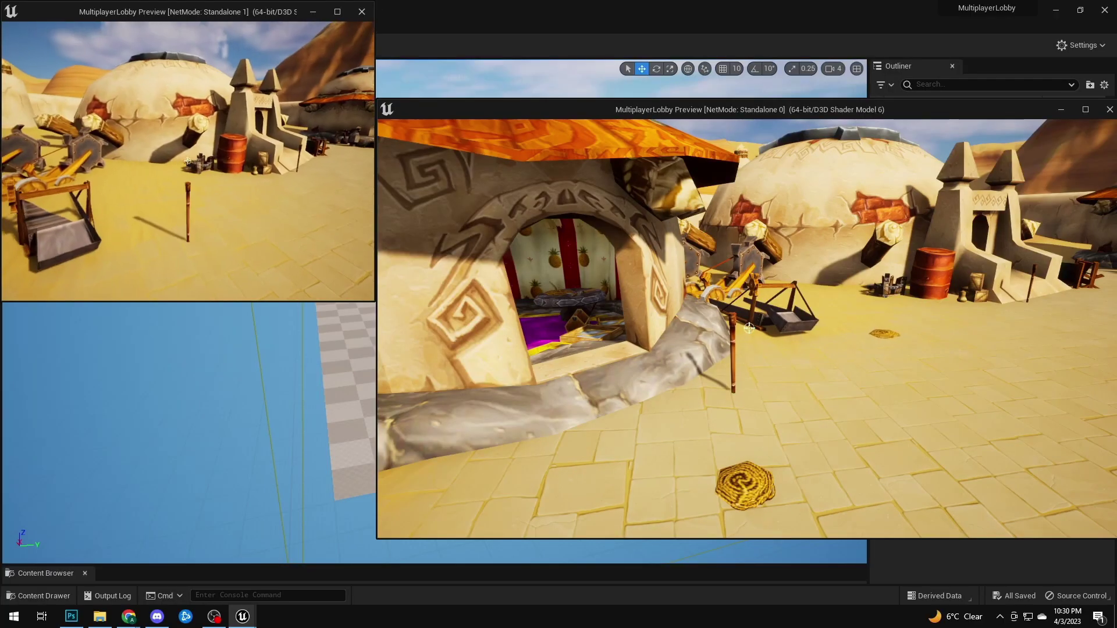
Move the second player's pole prop near the catapult, transform it into the red barrel, and move the barrel around.
key("s")
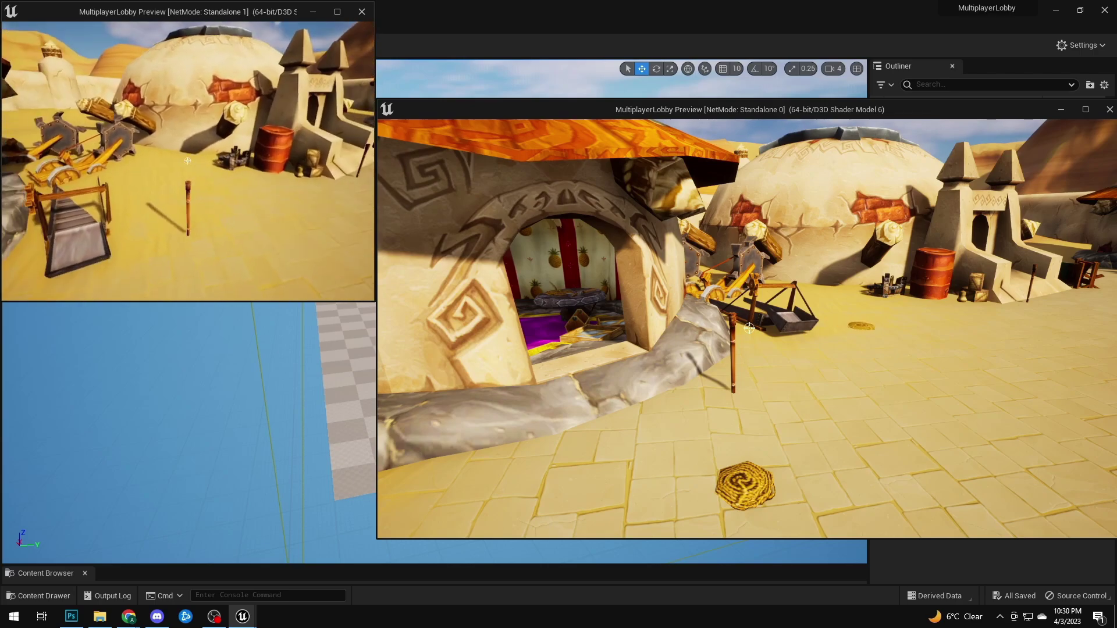
left_click(187, 161)
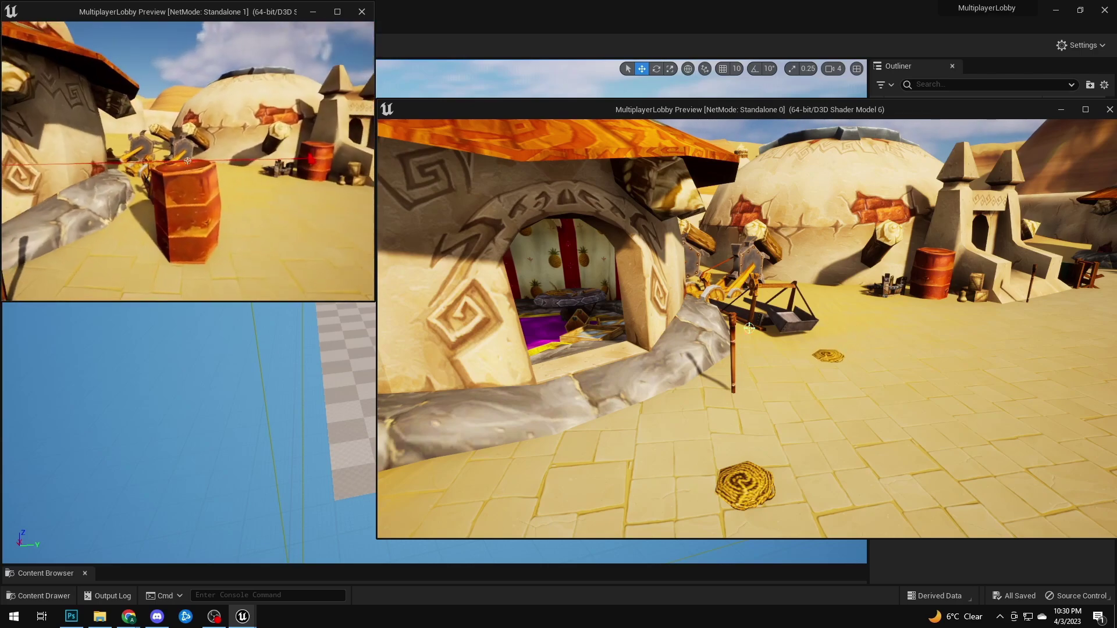
key("a")
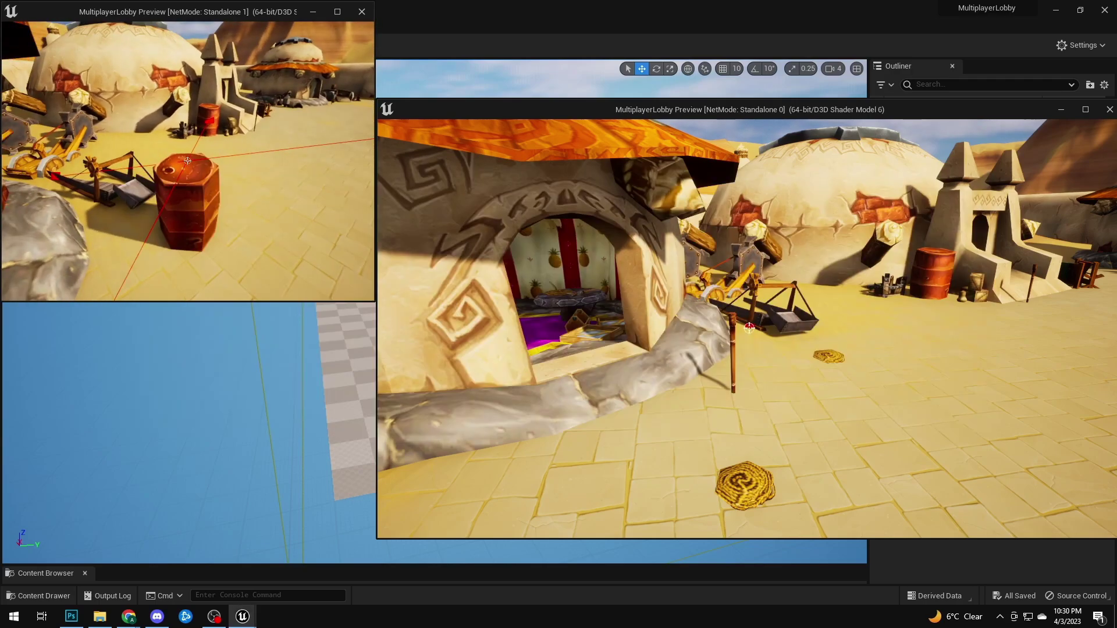
key("w")
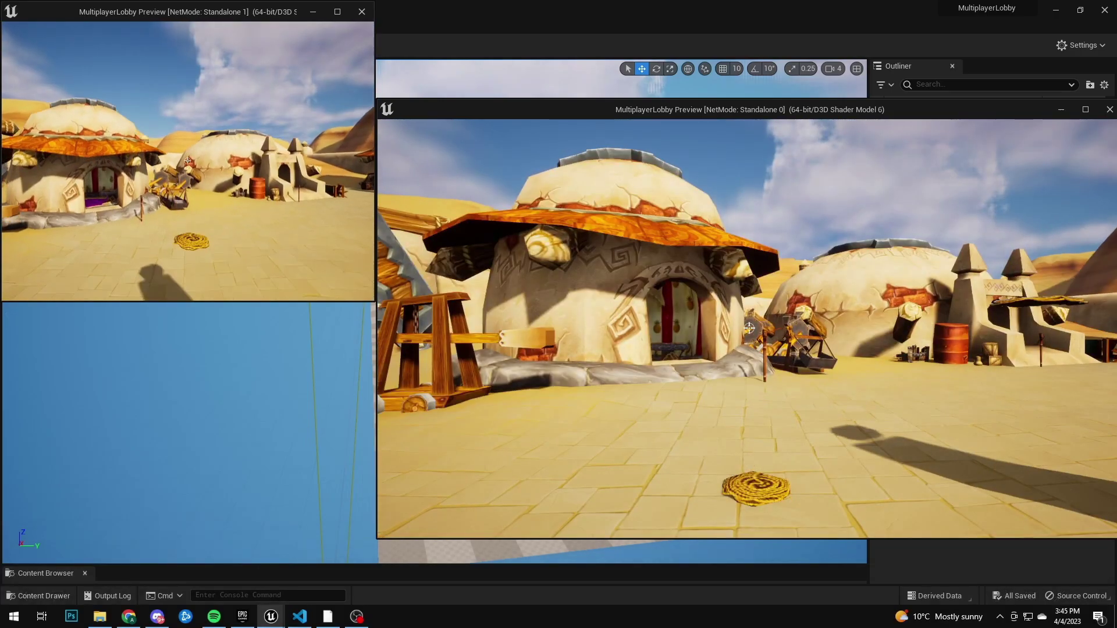
As the second player, move around as the catapult prop in front of the hut and transform into the highlighted wooden pole.
key("w")
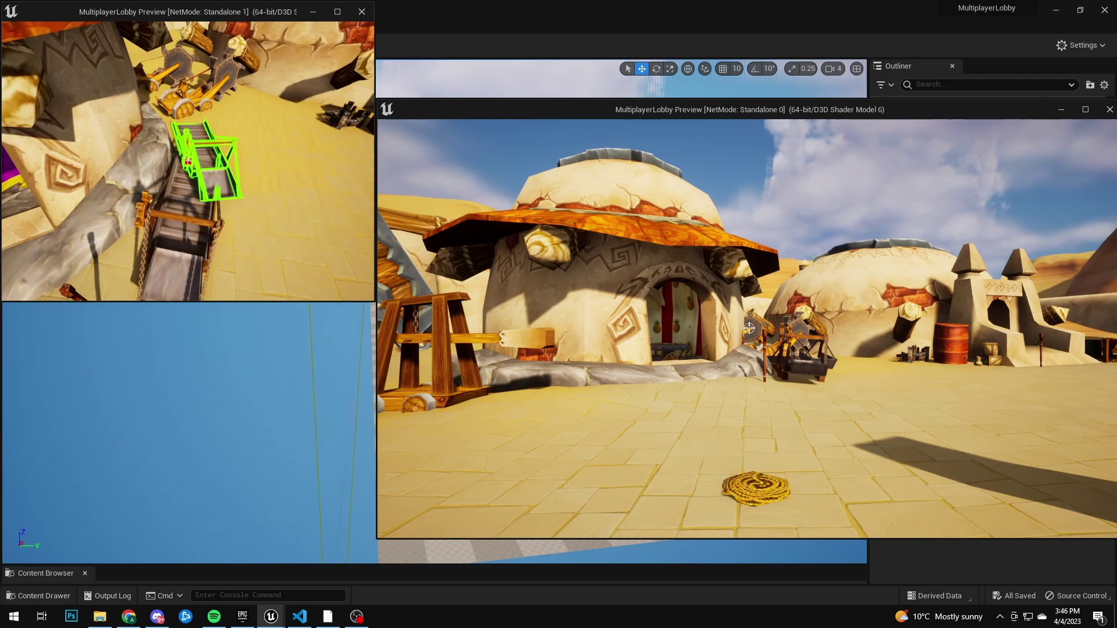
key("s")
key("w")
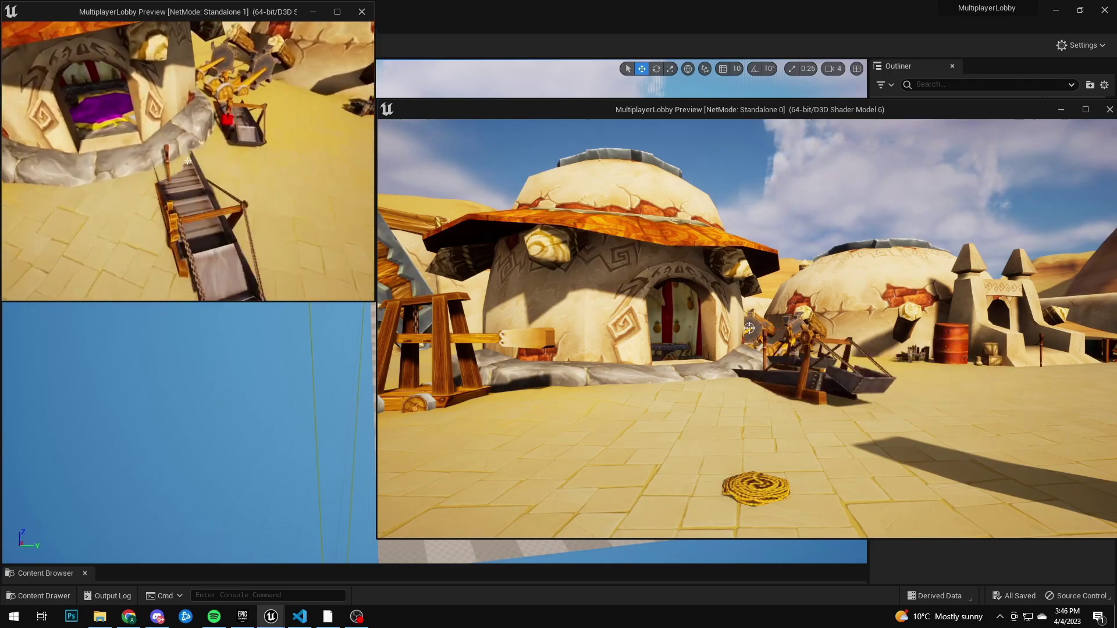
key("d")
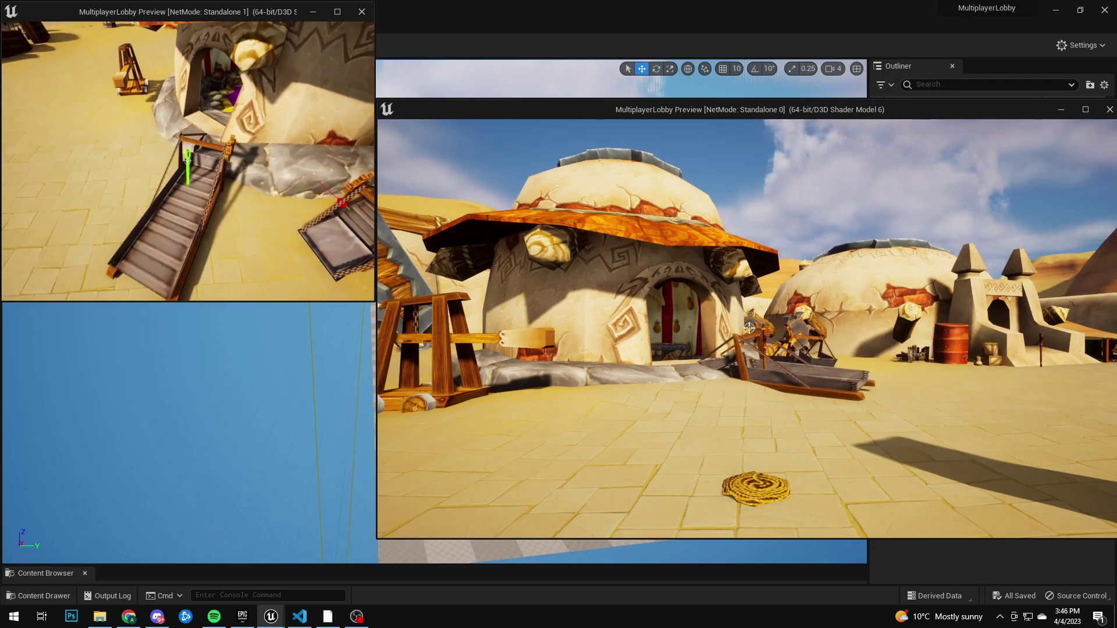
left_click(188, 160)
key("s")
key("d")
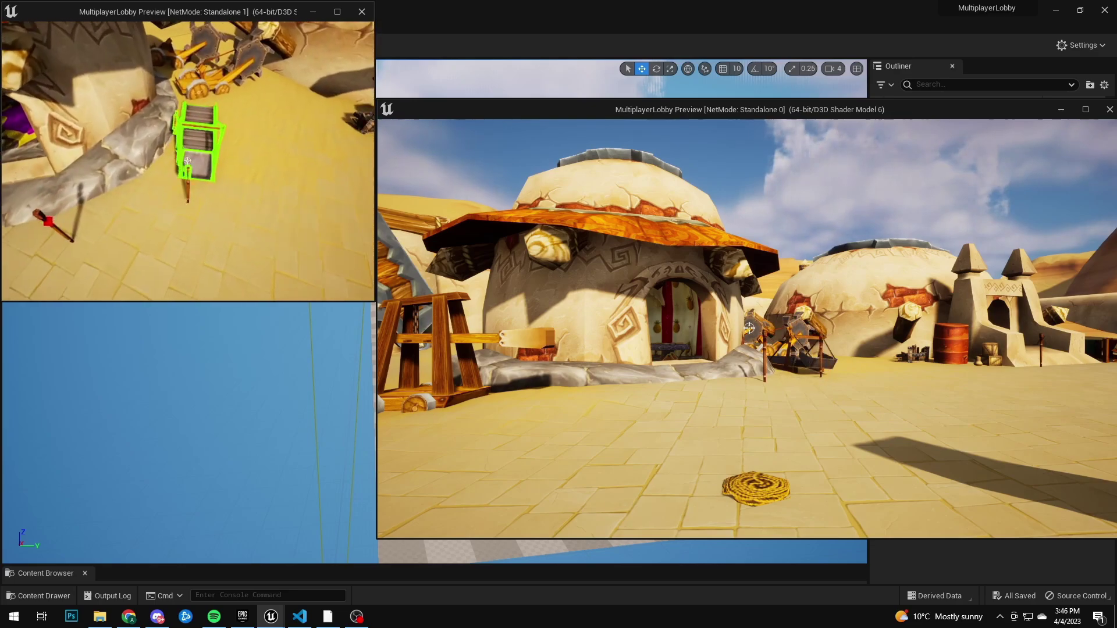
Switch to the host's game window and walk the rope coil toward the hut.
key("alt+Tab")
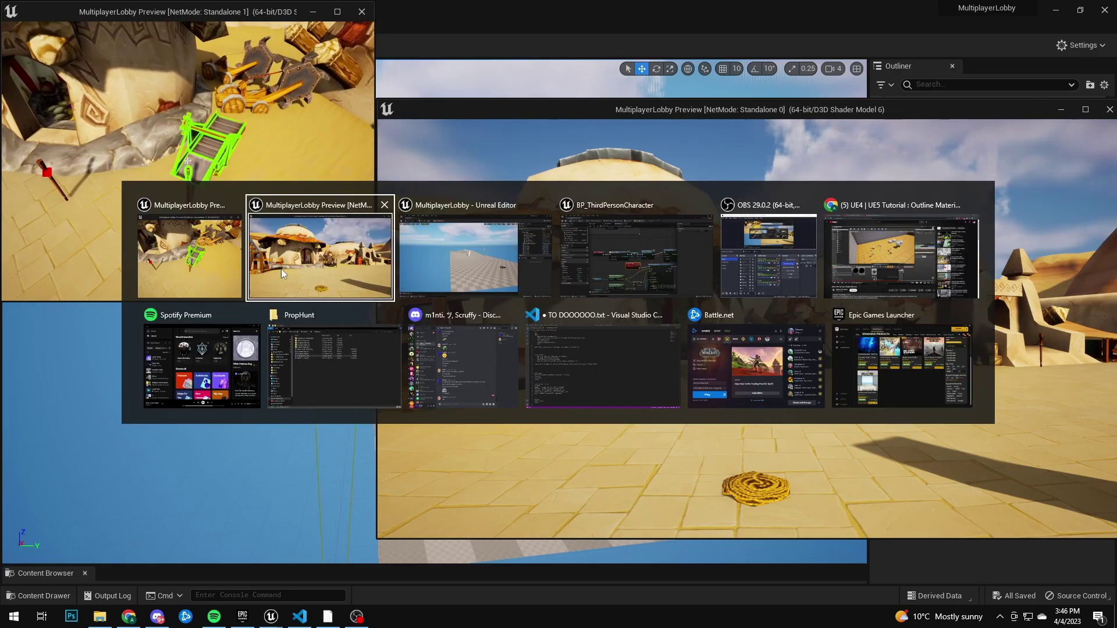
key("w")
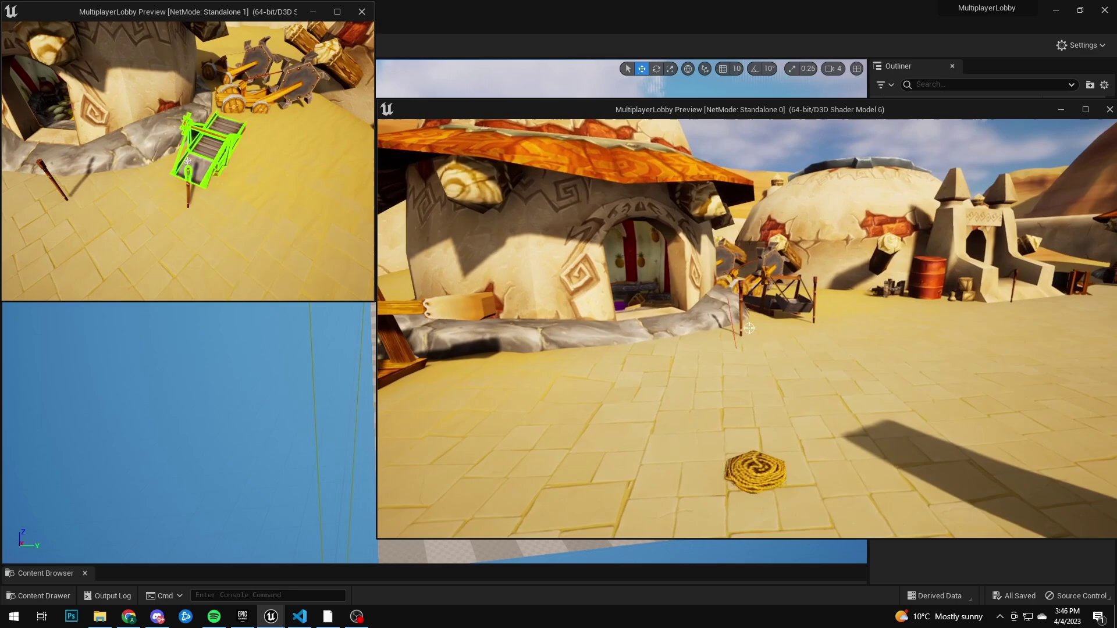
key("w")
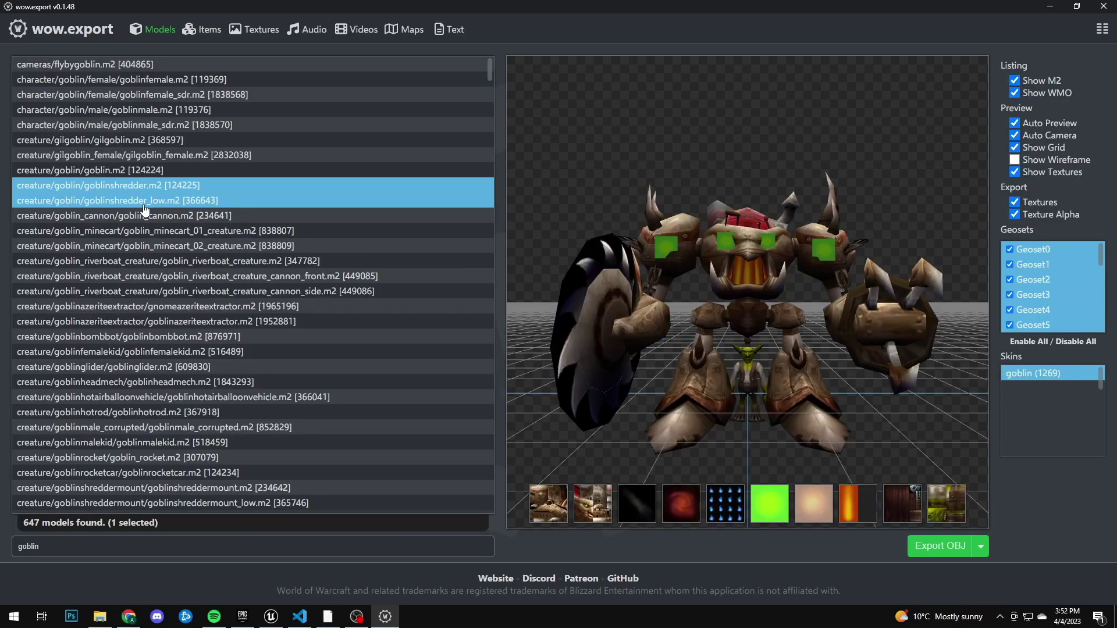
Select the creature/goblin/goblin.m2 model in wow.export, inspect it from the side, and open the export format options.
left_click(136, 172)
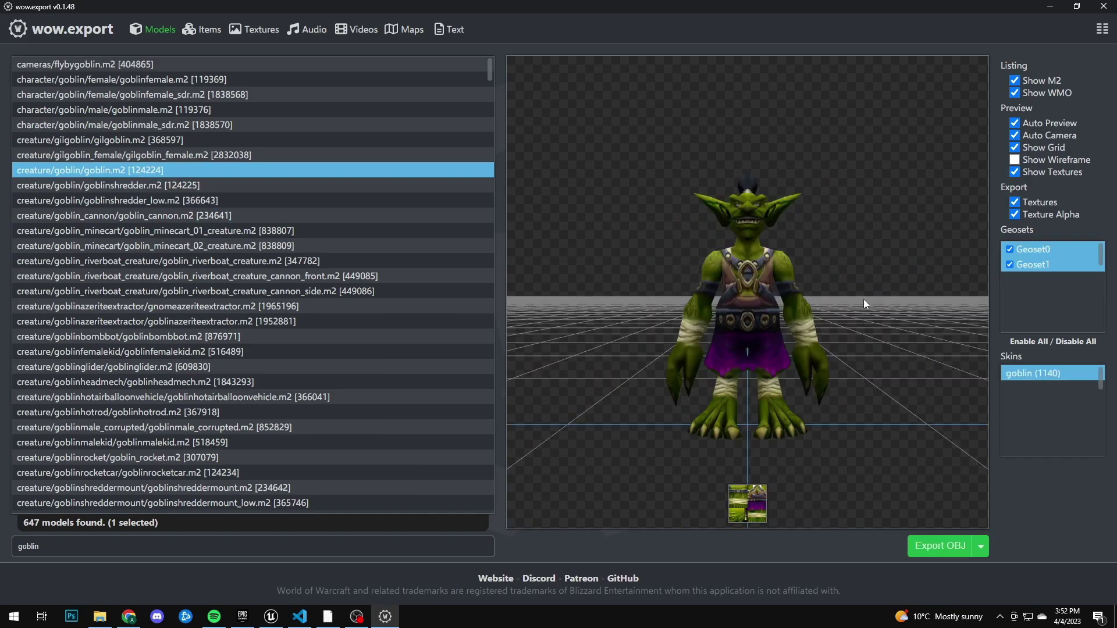
left_click_drag(864, 299, 647, 225)
scroll(763, 220, "up", 5)
left_click(981, 548)
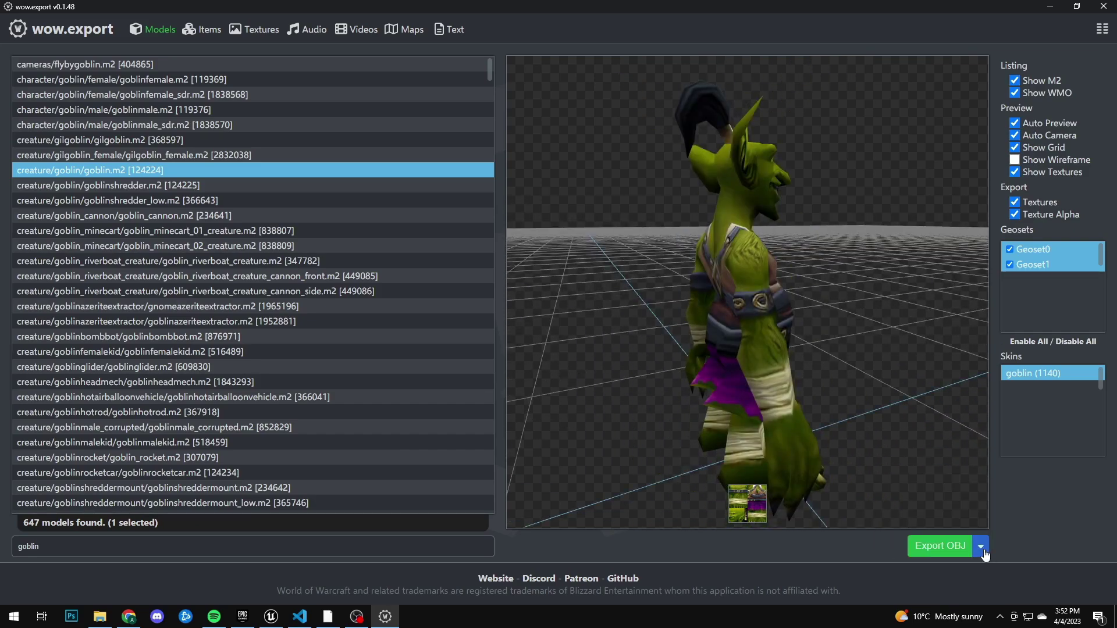
left_click(1098, 34)
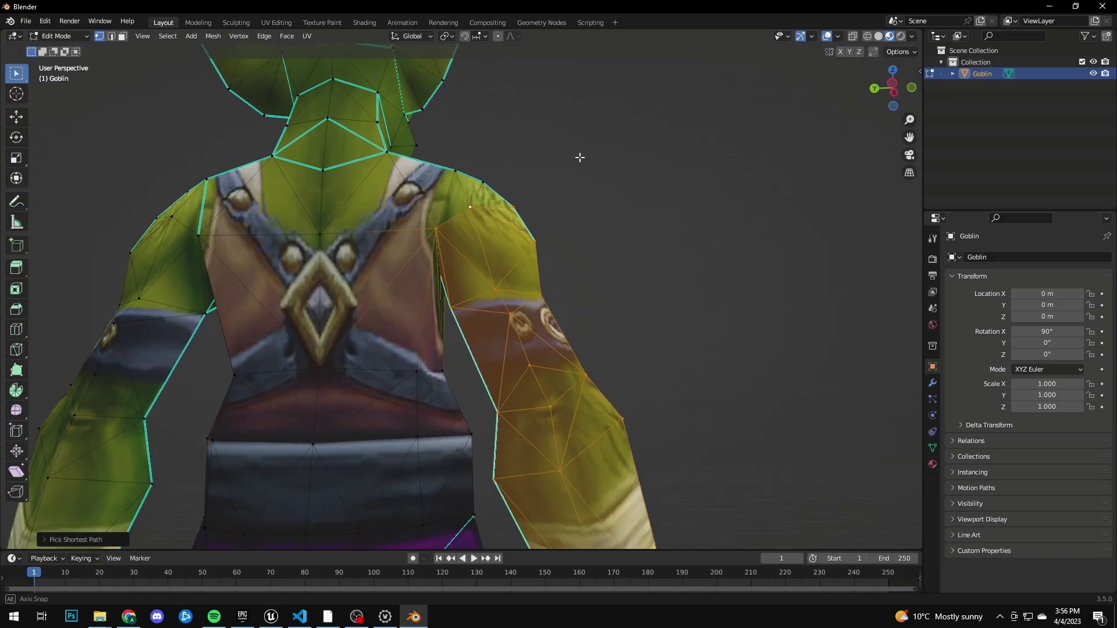
In Blender, rotate the goblin's arm outward toward a T-pose and adjust the shoulder vertices.
middle_click_drag(579, 157, 673, 165)
scroll(437, 216, "down", 5)
left_click(886, 87)
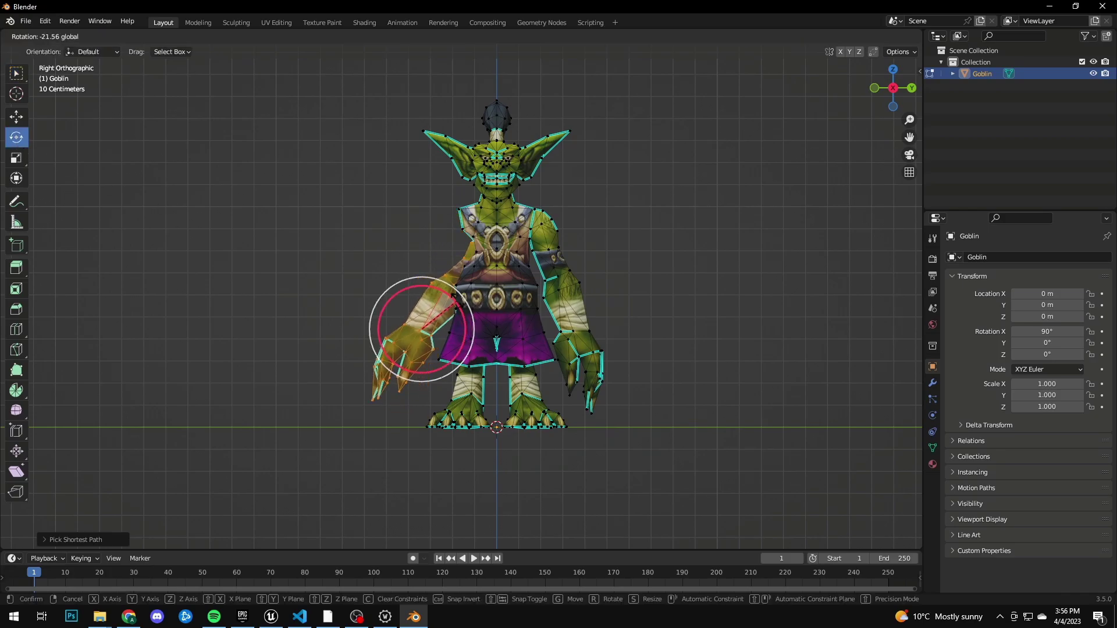
left_click(456, 295)
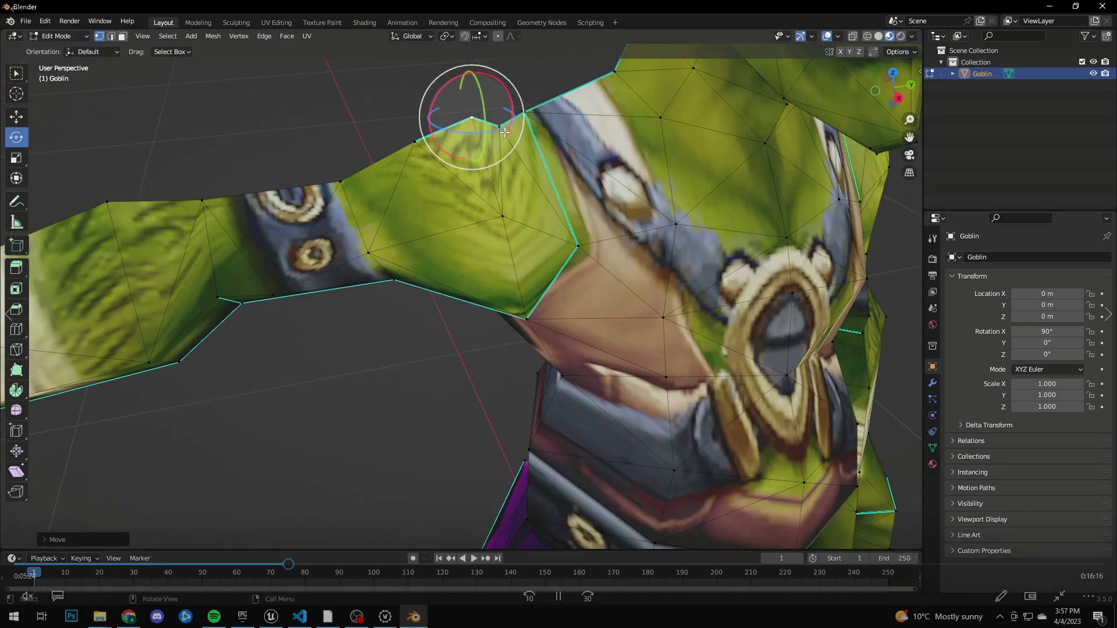
left_click(499, 125)
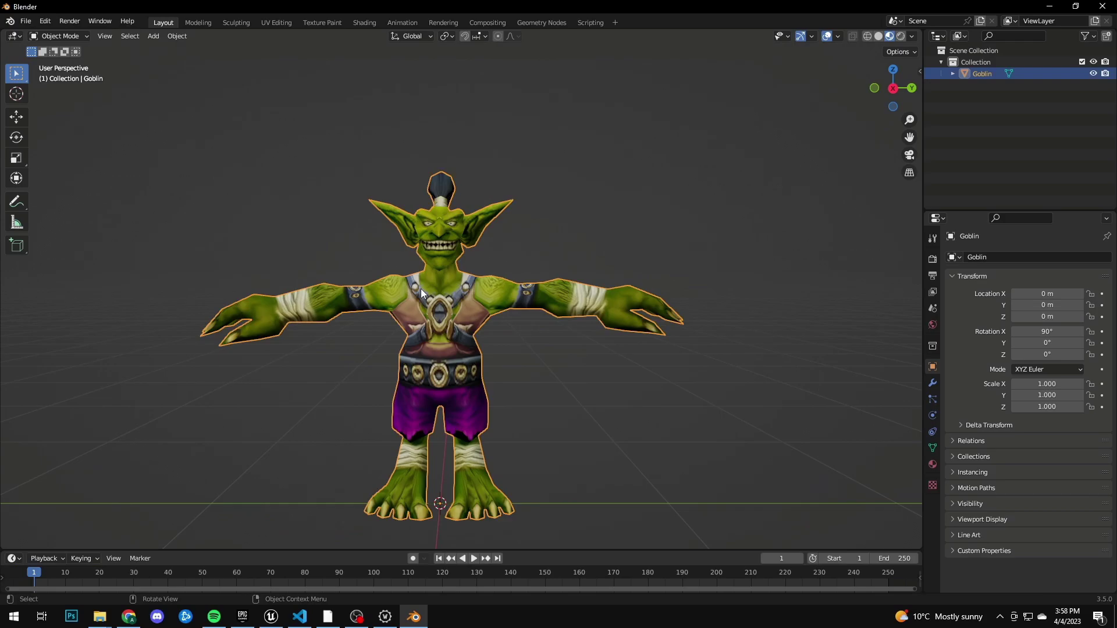
key("ctrl+a")
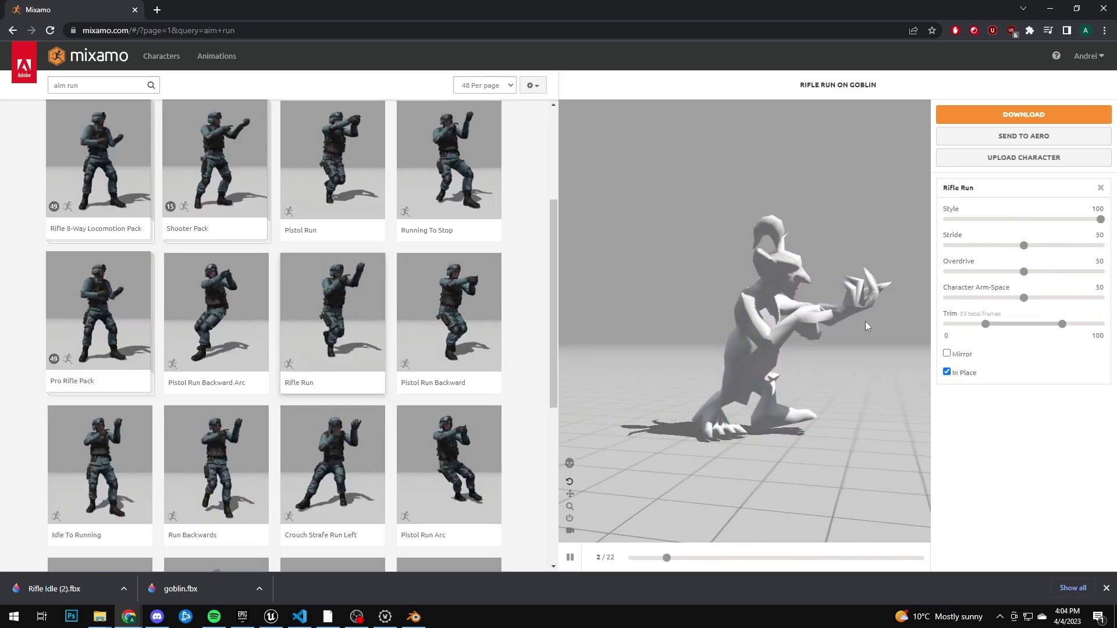
Switch to Mixamo and inspect the in-place Rifle Run animation on the goblin from another angle.
left_click_drag(864, 322, 804, 320)
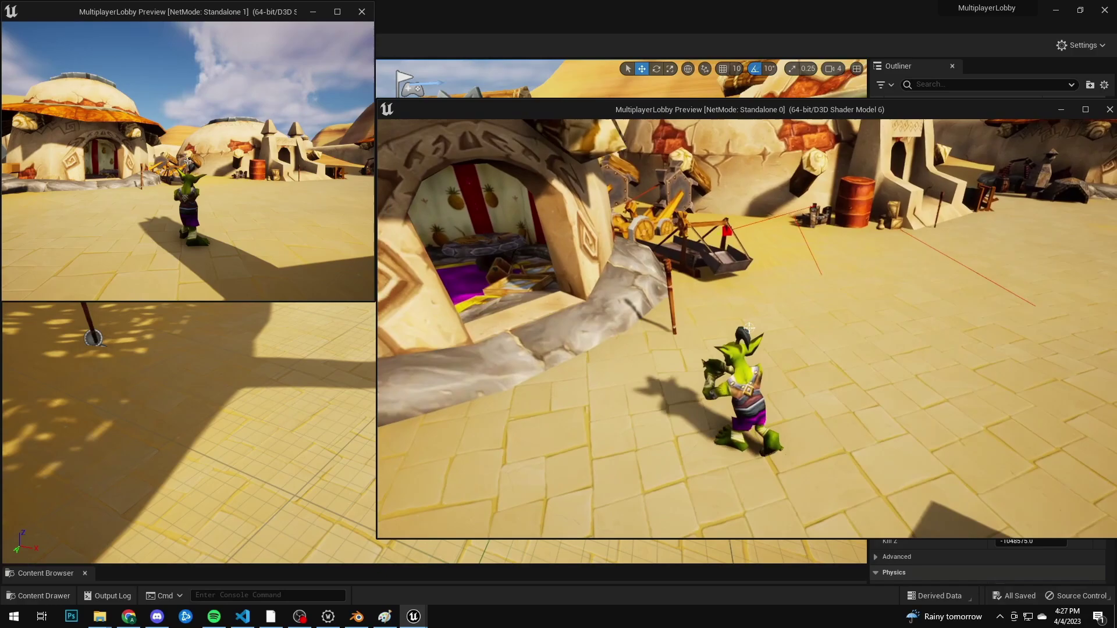
Playtest as the goblin character, running through the town and into the large hall to check the running and aiming animations.
key("w")
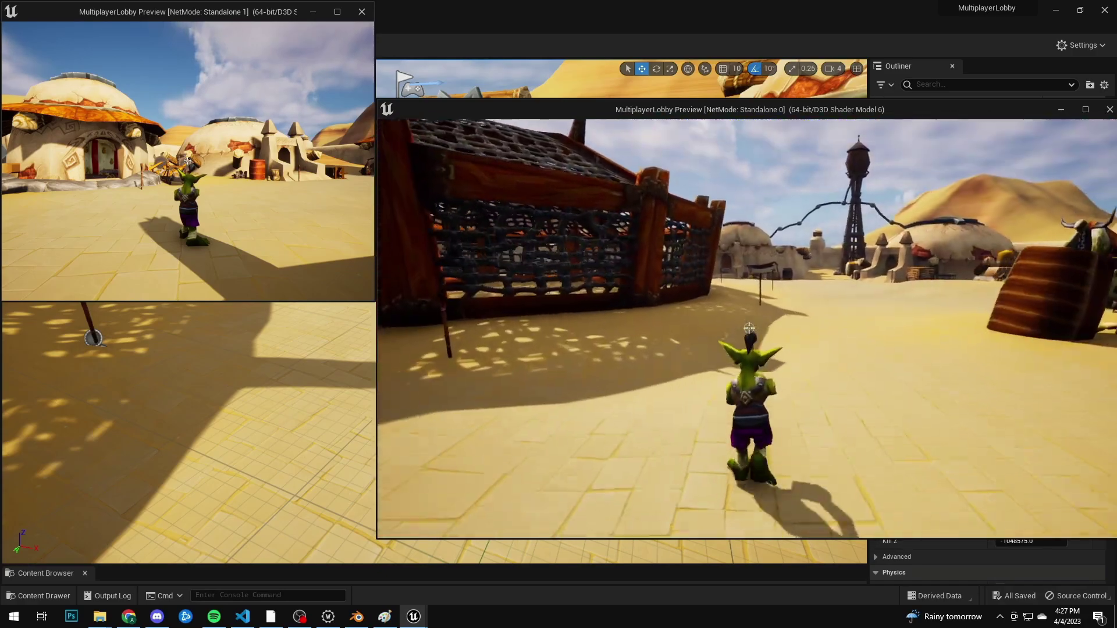
key("w")
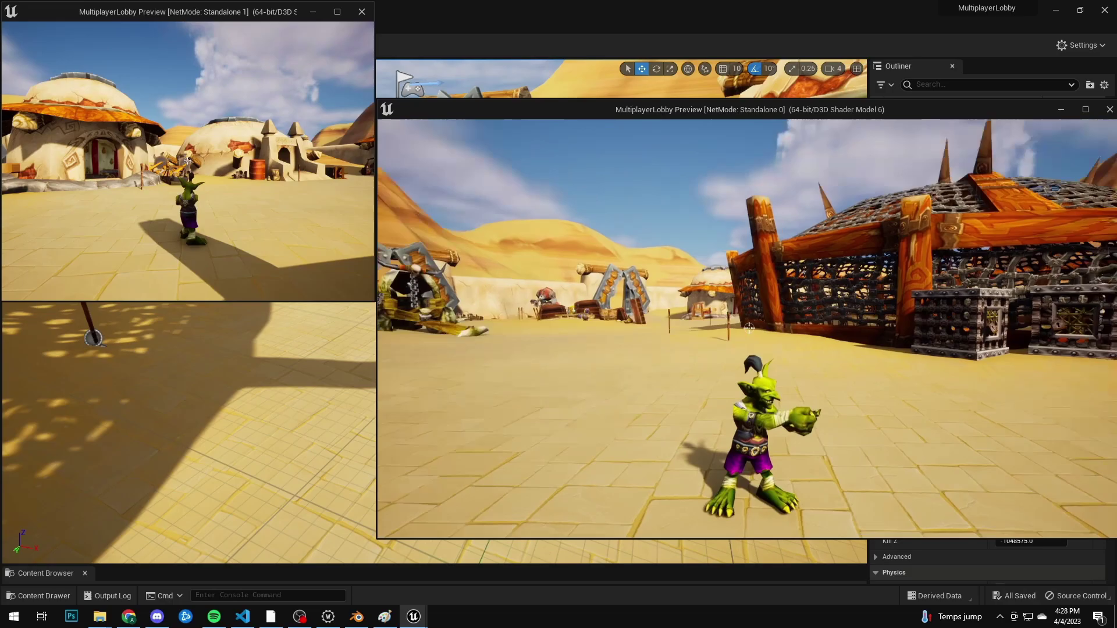
key("w")
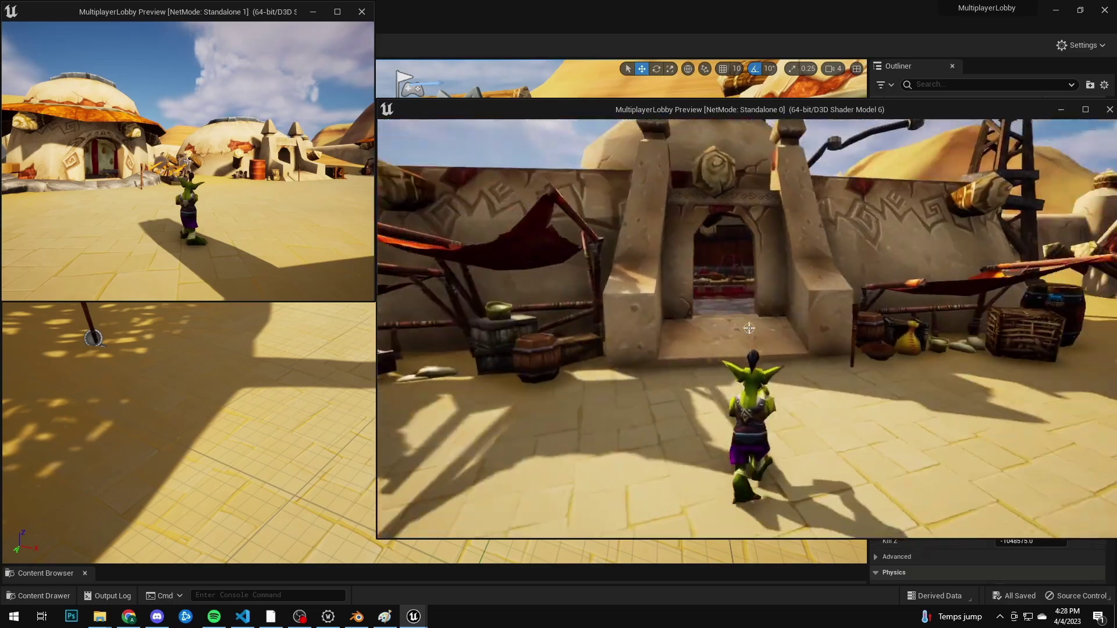
key("w")
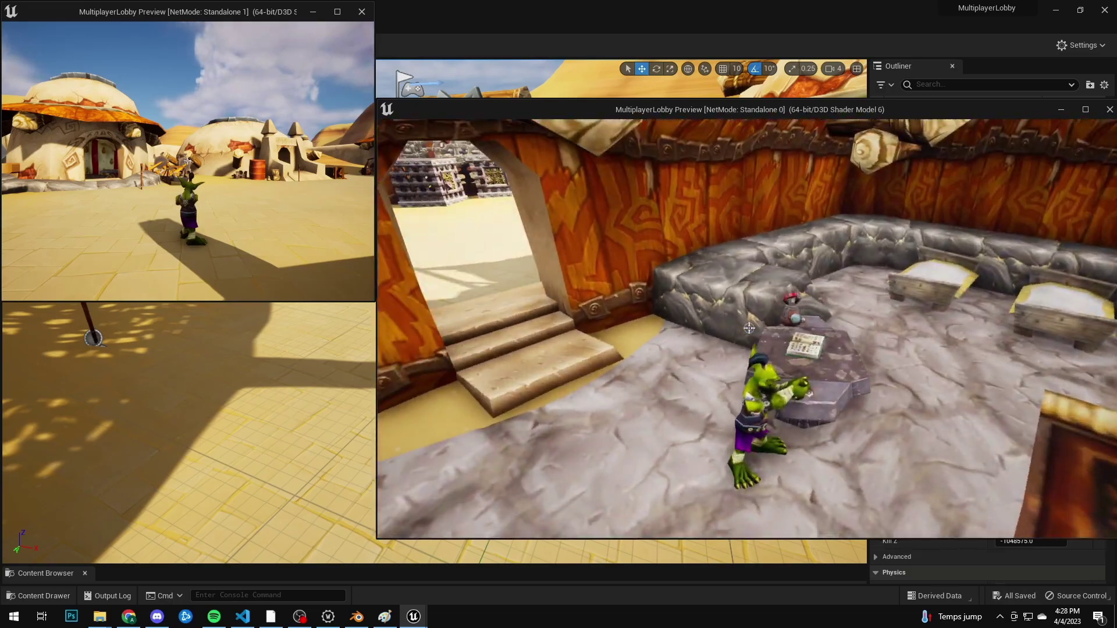
Run the goblin around the feast tables inside the hall and out to the red barrels beside the small hut.
key("w")
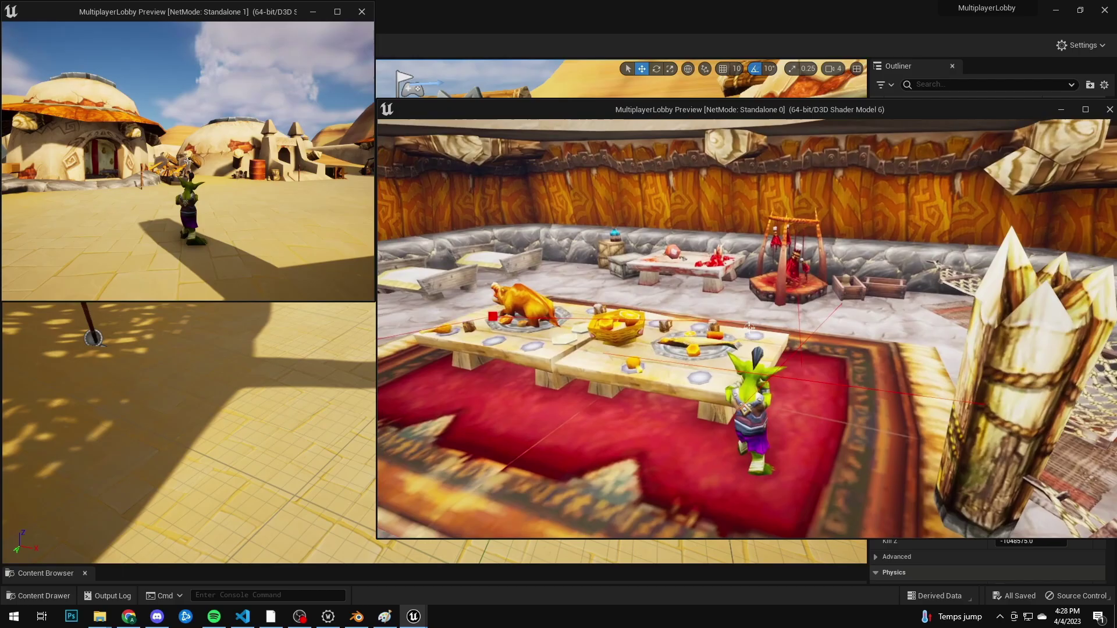
key("w")
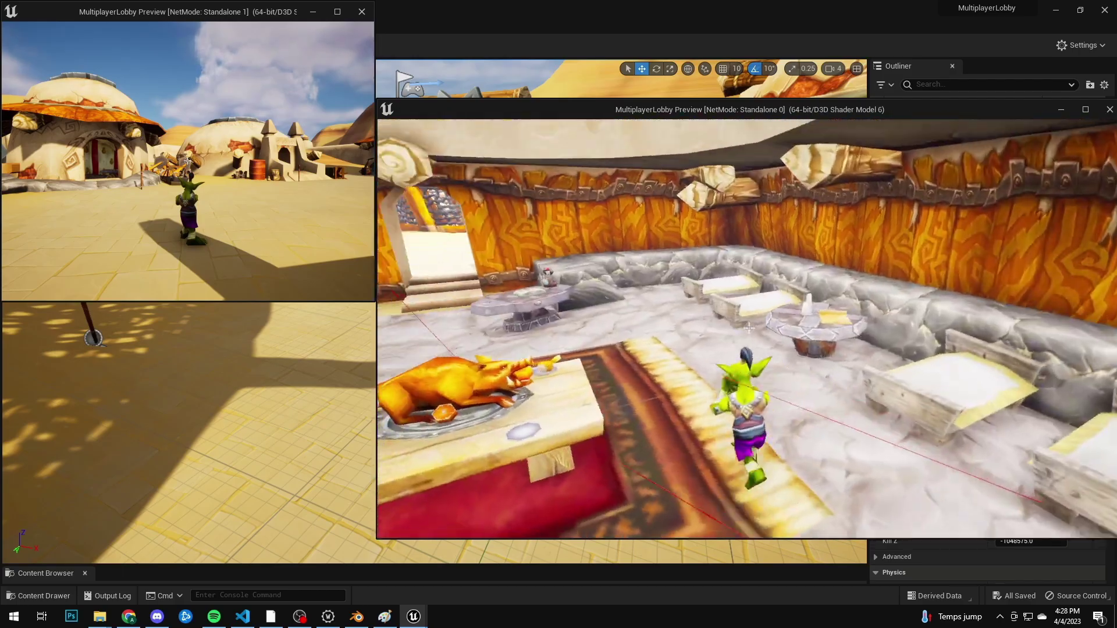
key("w")
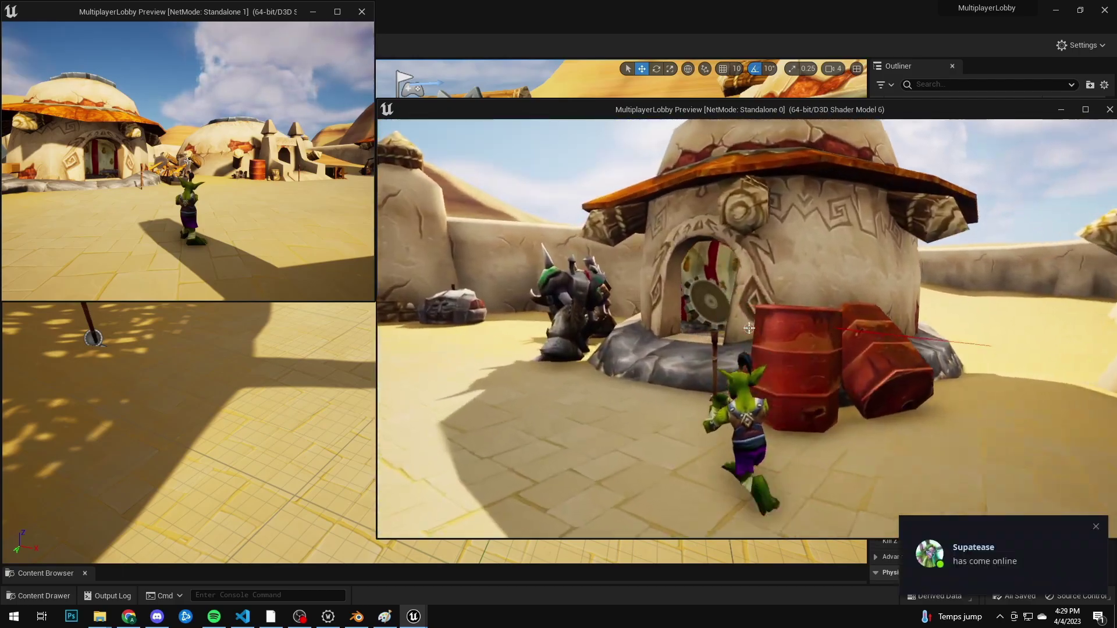
key("w")
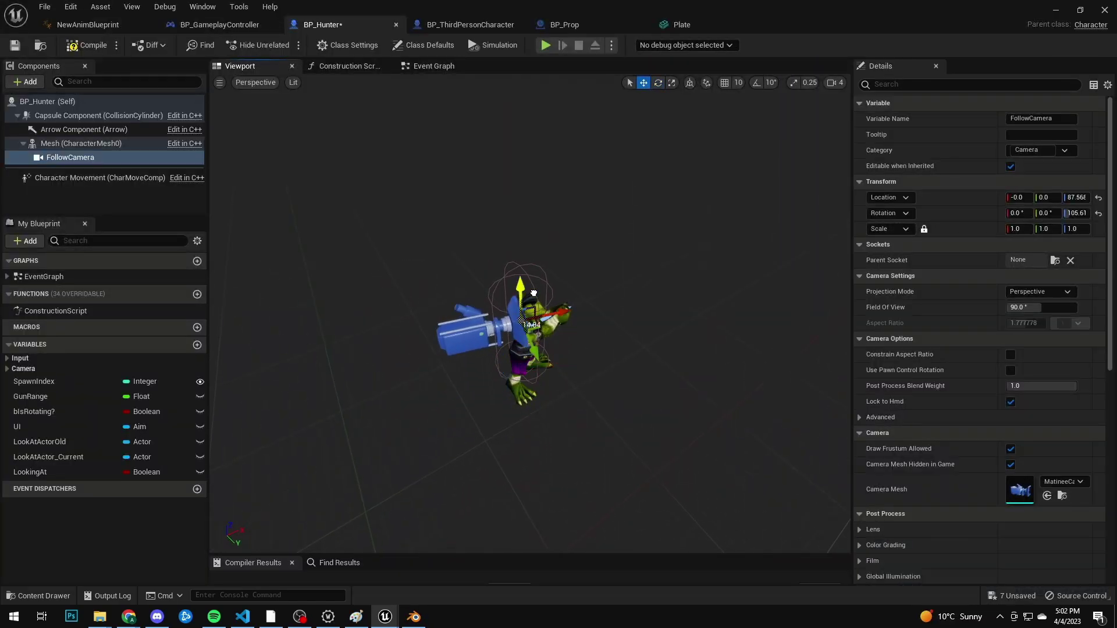
Inspect the FollowCamera placement in BP_Hunter, playtest the hunter's camera view in the town, and end the playtest.
right_click_drag(529, 314, 748, 75)
scroll(599, 267, "down", 5)
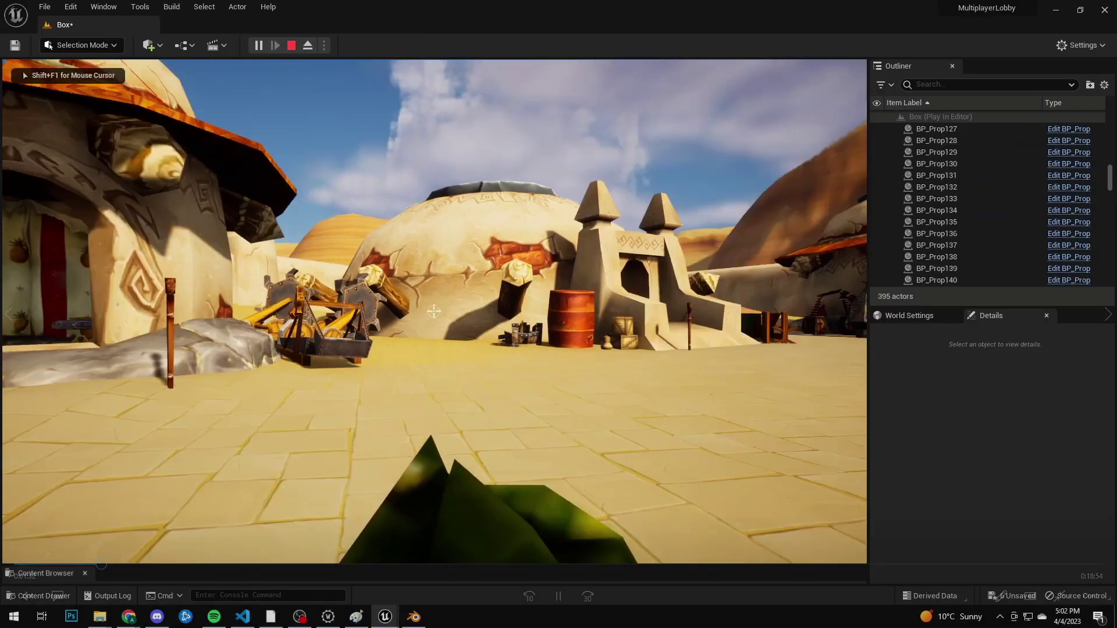
key("w")
key("w")
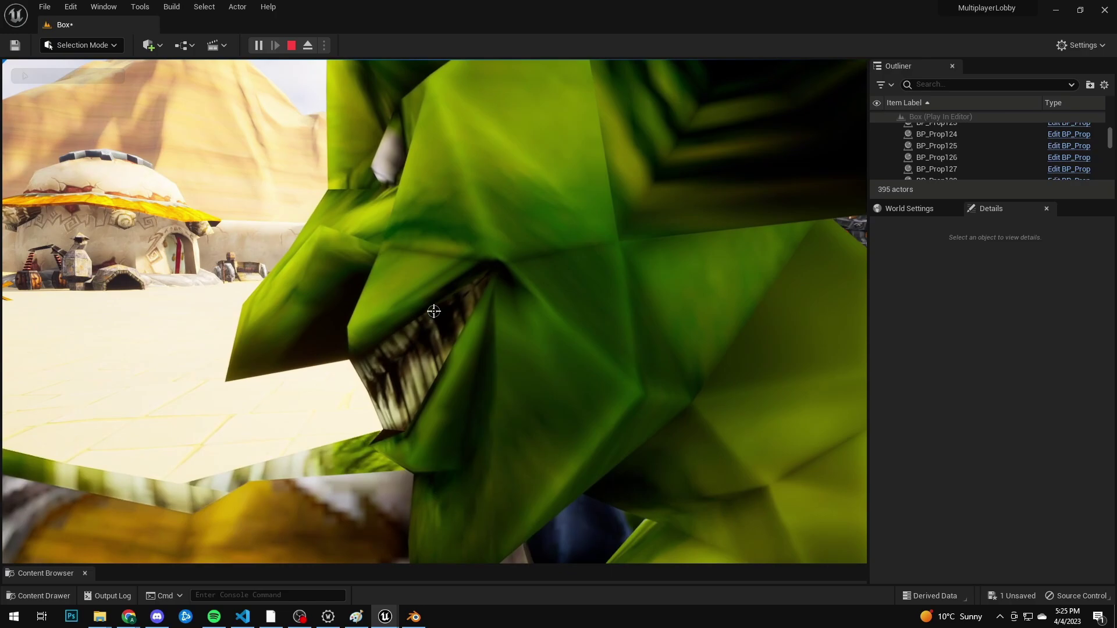
key("Escape")
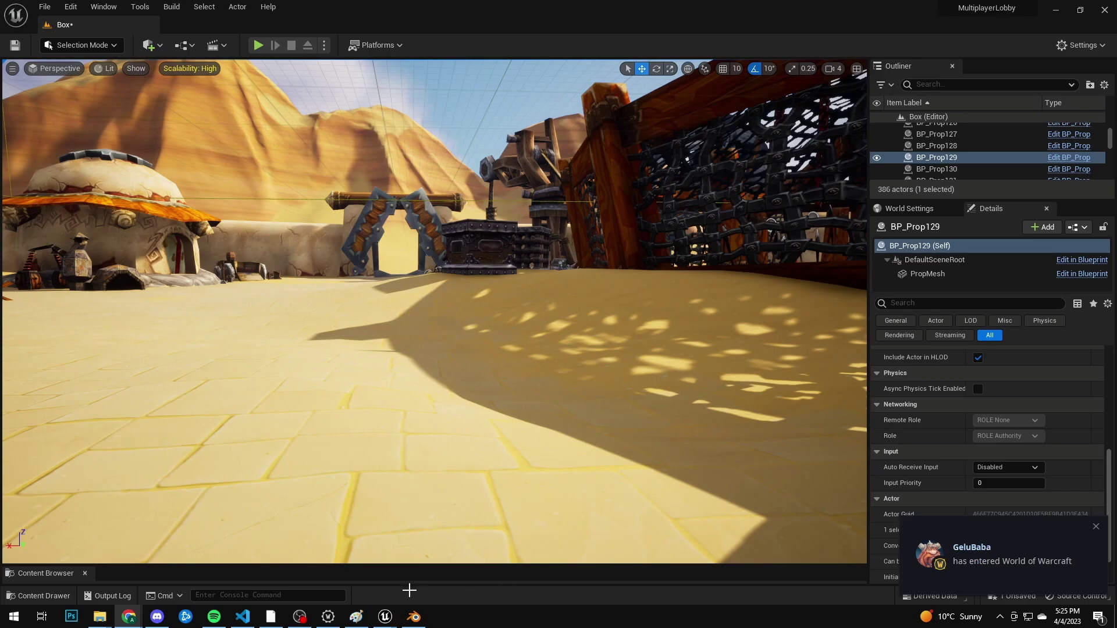
Save BP_Hunter with the gun attached to the goblin, return to the Box level, and start a playtest.
left_click(431, 594)
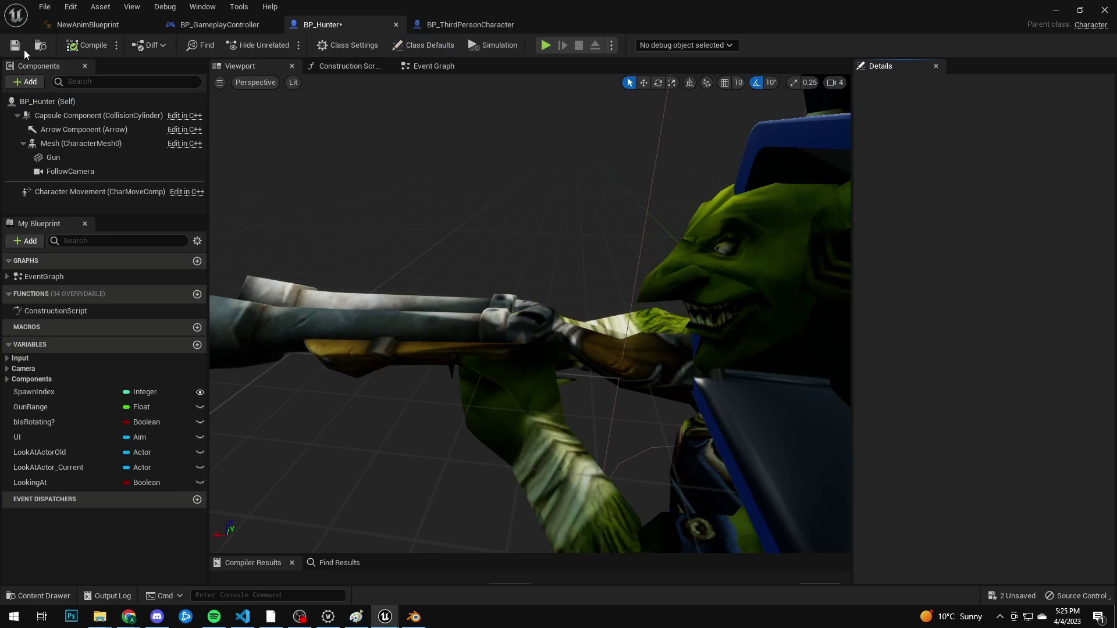
left_click(1053, 11)
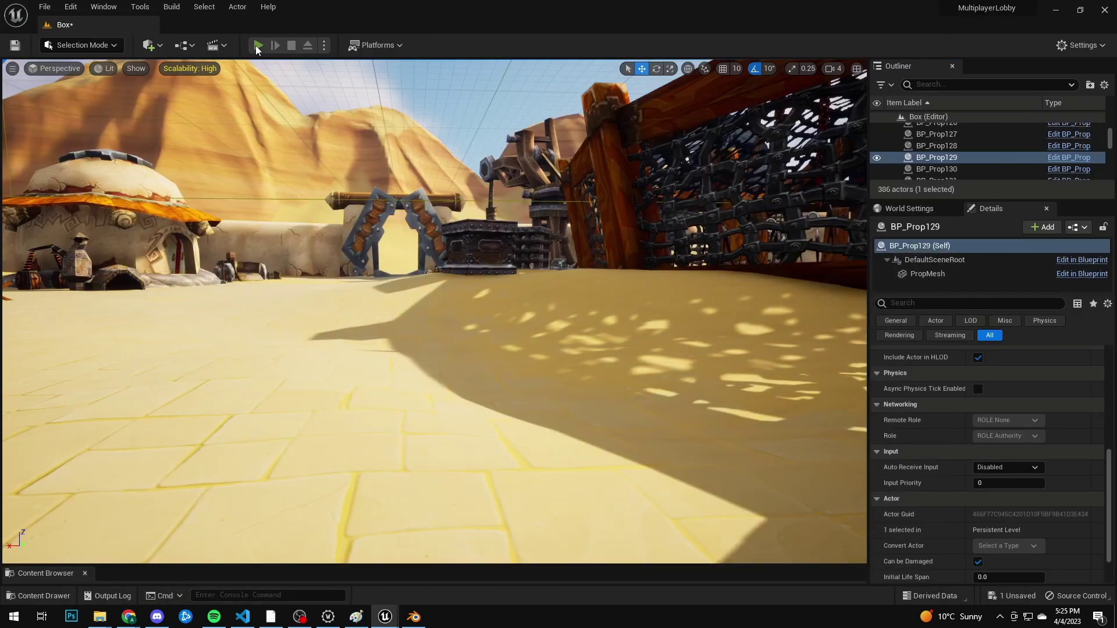
left_click(258, 46)
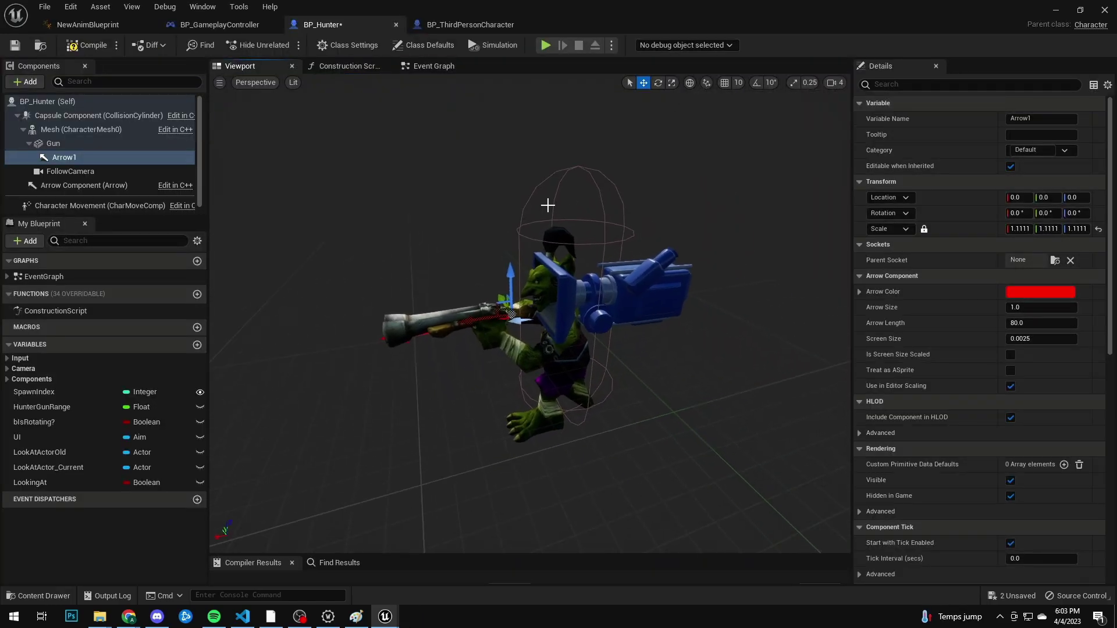
Move the Arrow1 component forward to the muzzle of the goblin's gun and save BP_Hunter.
left_click(687, 85)
right_click_drag(473, 328, 497, 347)
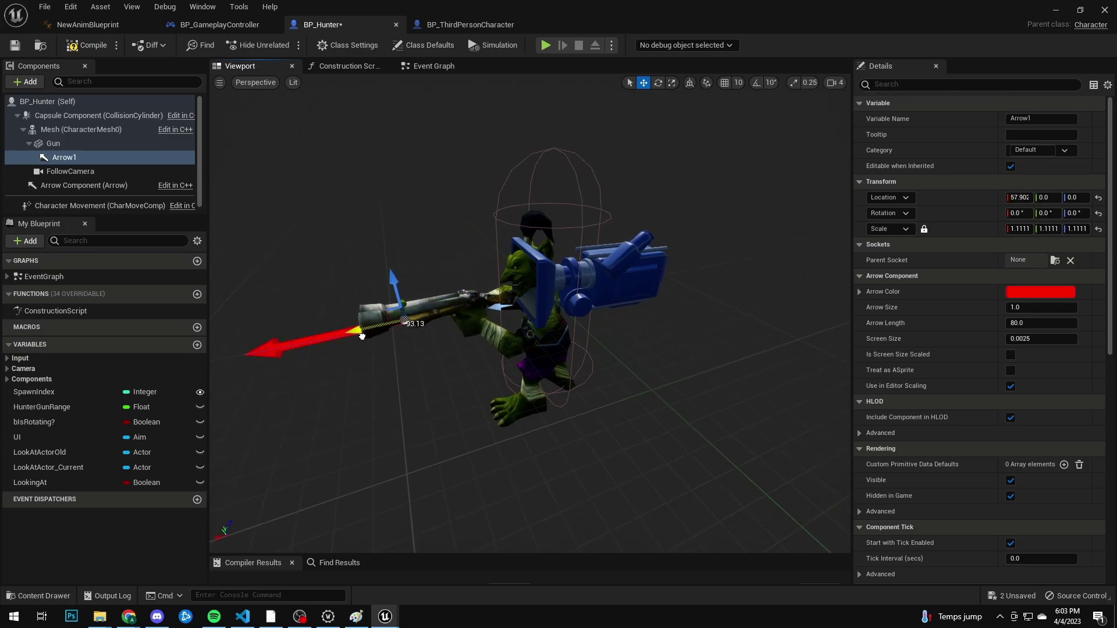
right_click_drag(497, 346, 605, 337)
scroll(421, 322, "up", 3)
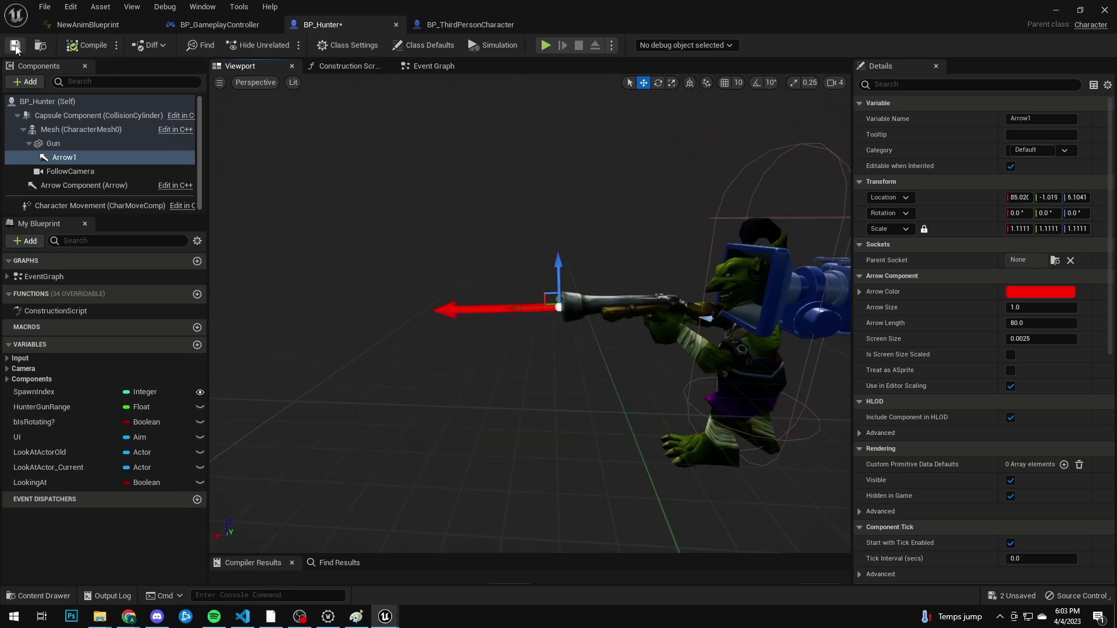
In the Event Graph, rewire Get World Location and Get Forward Vector to use an Arrow 1 reference instead of Follow Camera, and compile.
left_click(433, 68)
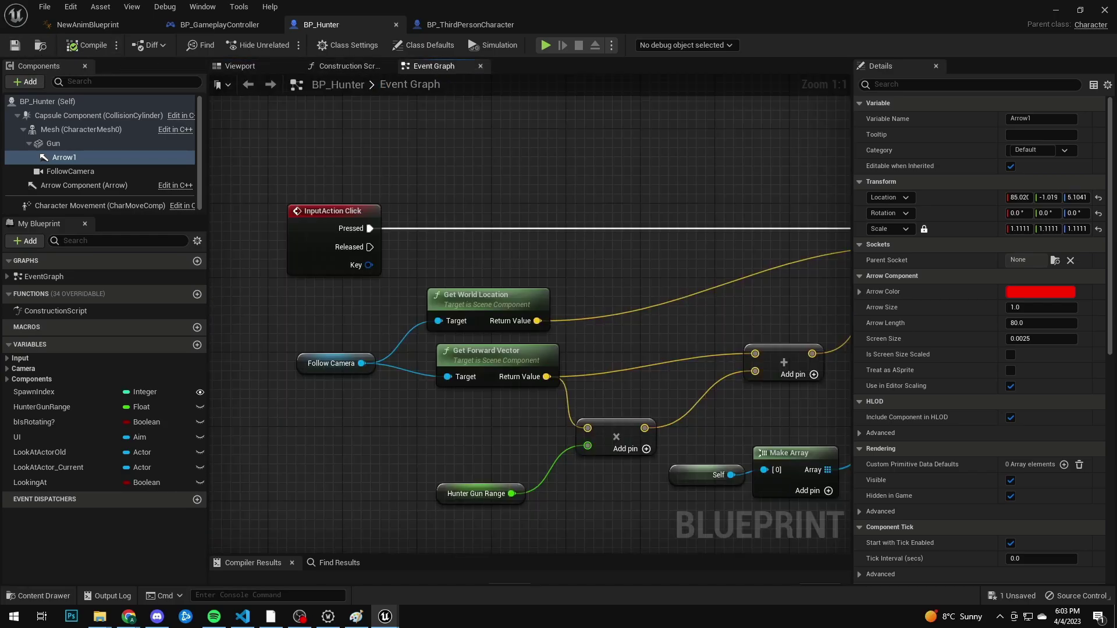
right_click_drag(673, 268, 611, 203)
left_click_drag(93, 170, 250, 352)
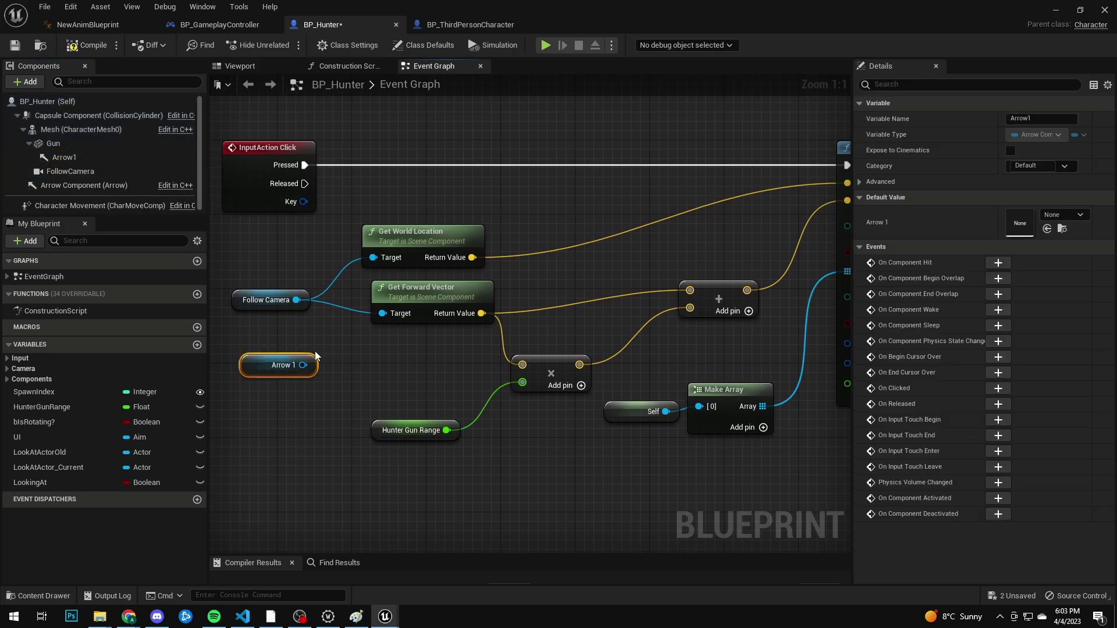
right_click_drag(332, 349, 476, 356)
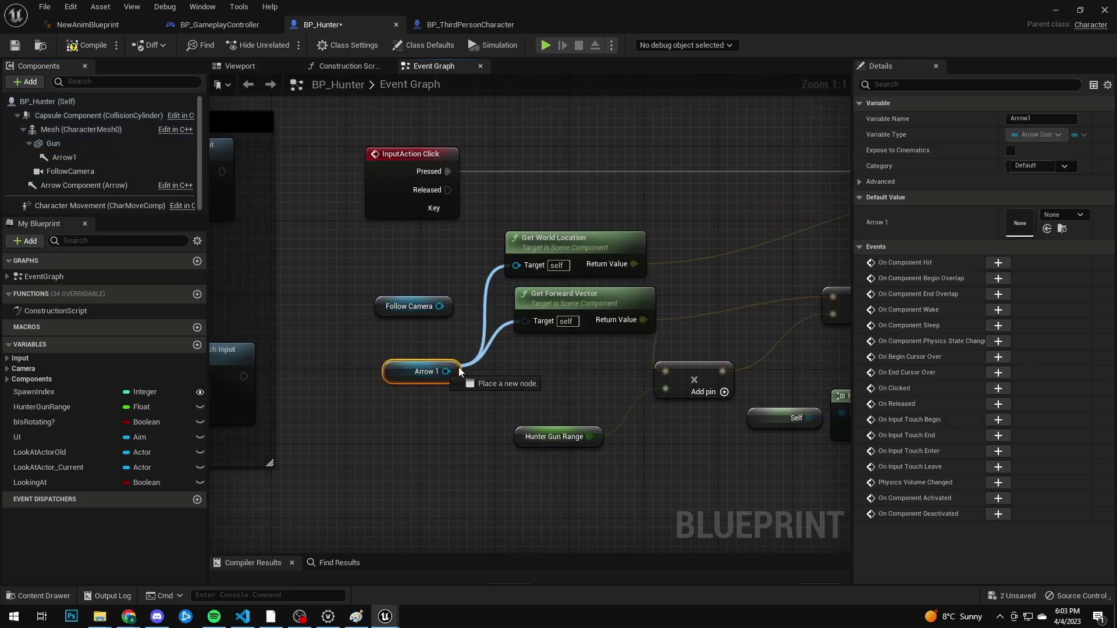
left_click(80, 47)
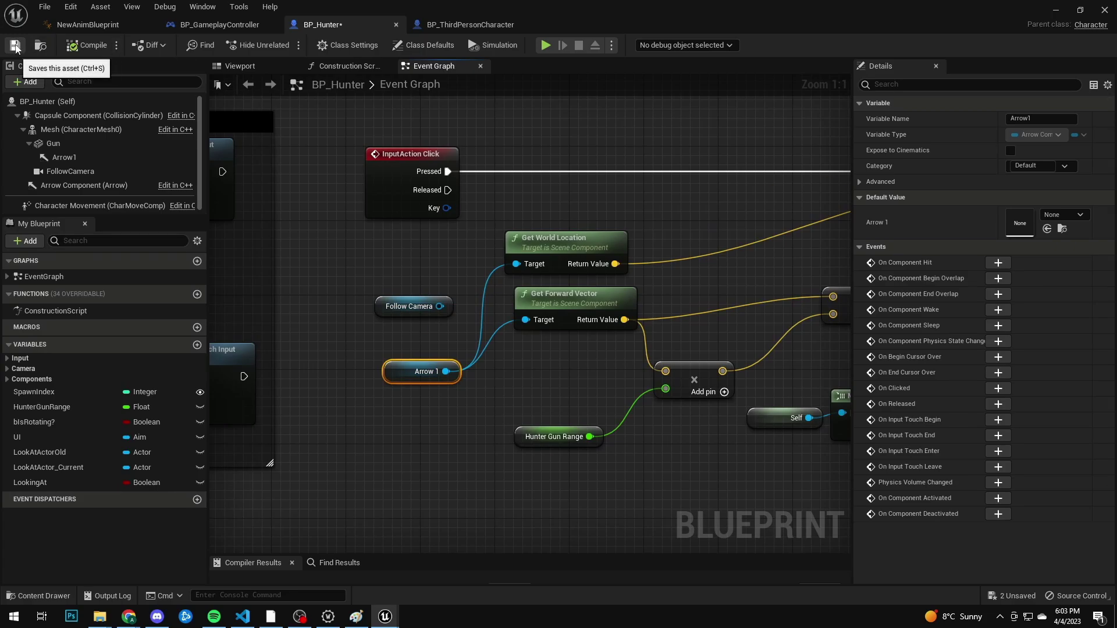
Return to the Box level and playtest the hunter to check the shot trace from the gun muzzle, and restart the playtest.
left_click(1060, 10)
key("alt+p")
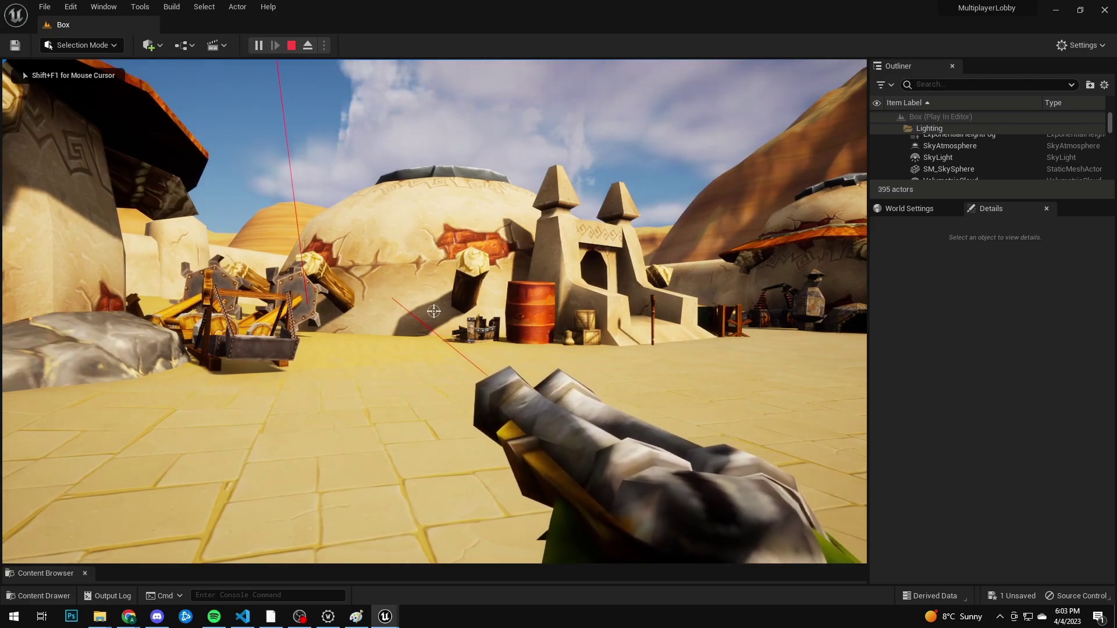
key("w")
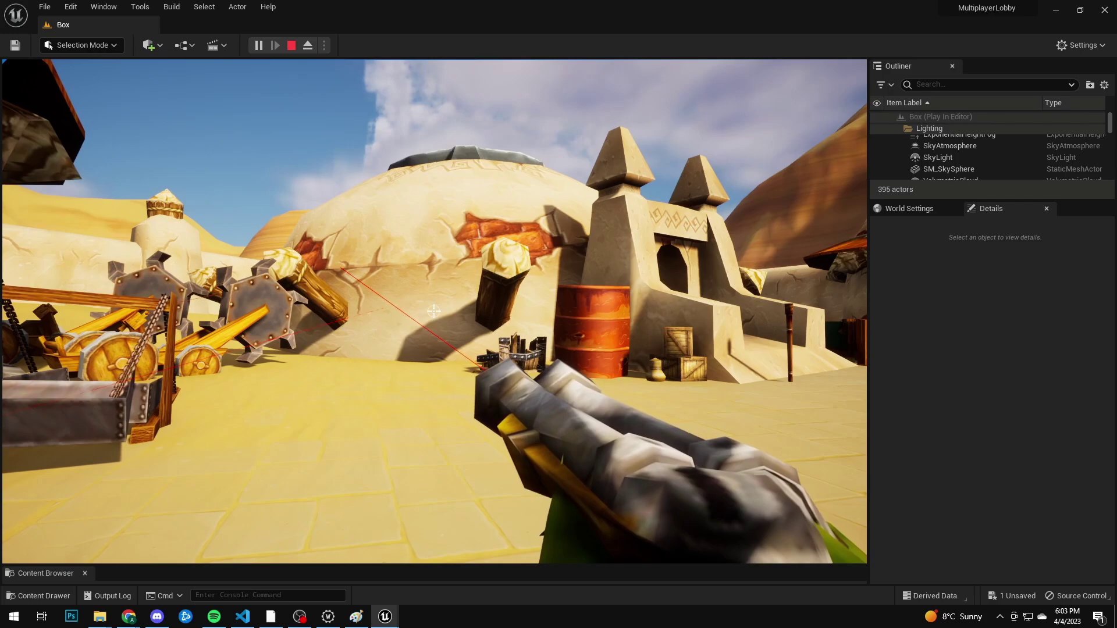
key("Escape")
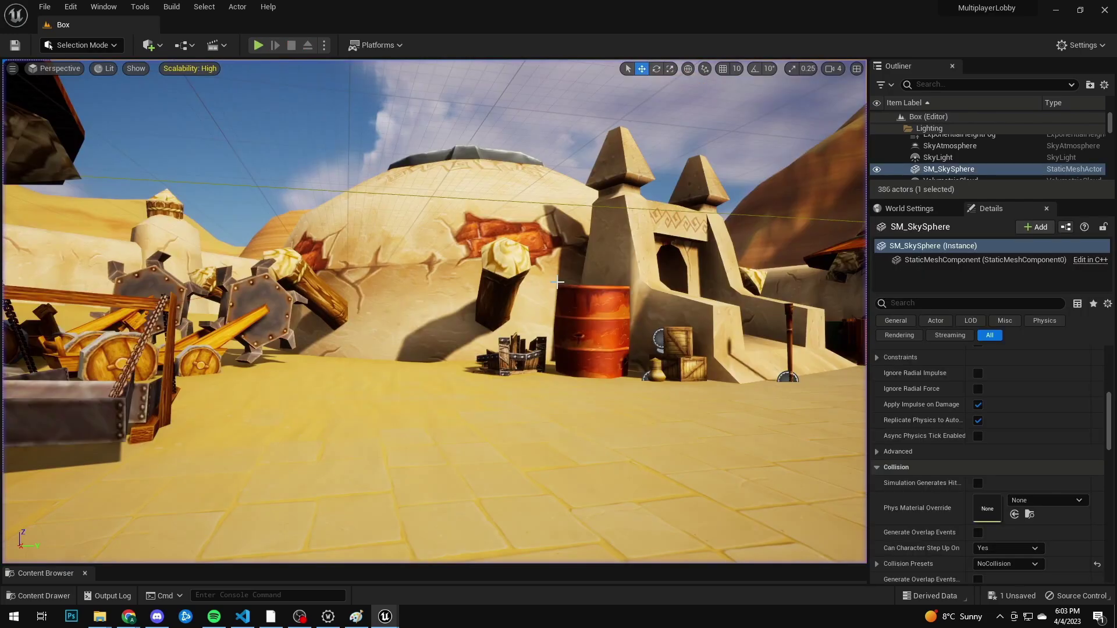
key("ctrl+space")
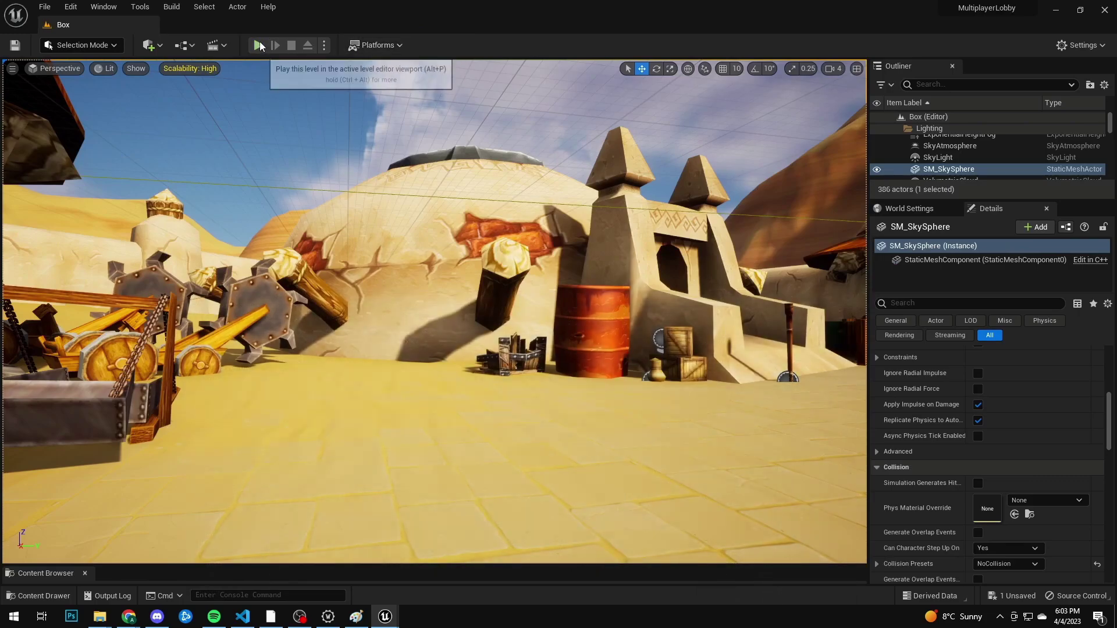
left_click(259, 45)
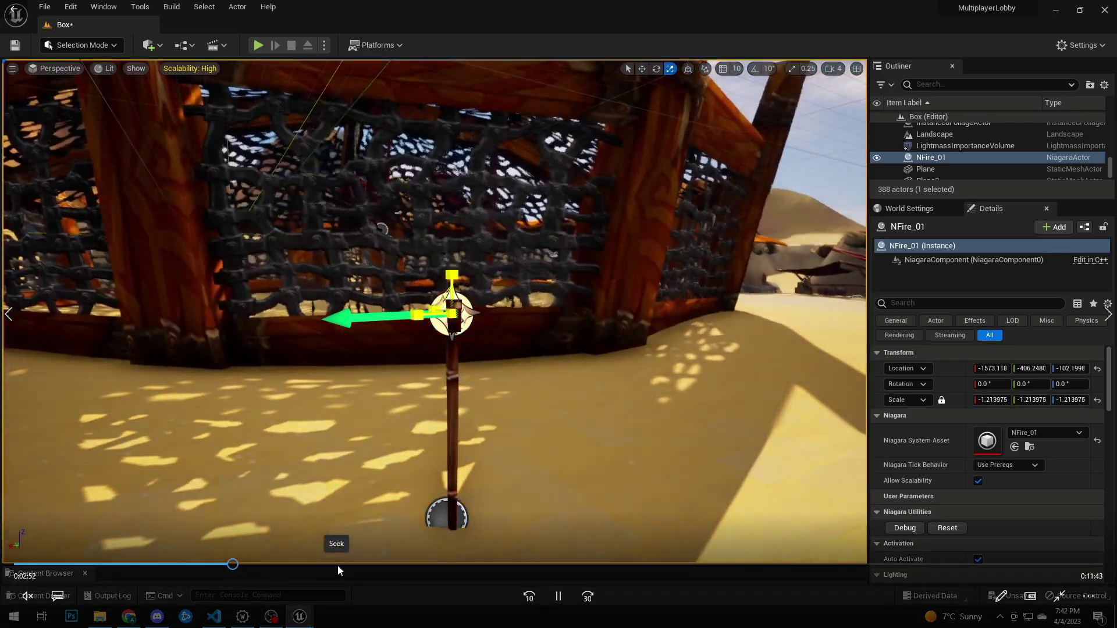
left_click(337, 564)
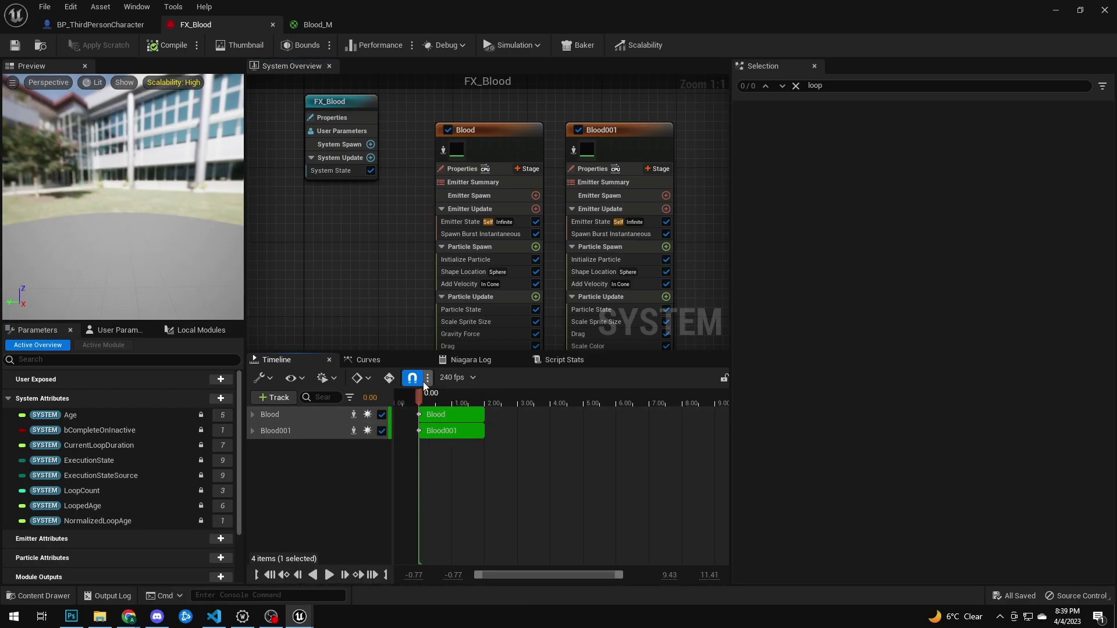
Scrub the FX_Blood timeline to 0.35 and inspect the blood burst in the preview.
left_click_drag(420, 393, 429, 397)
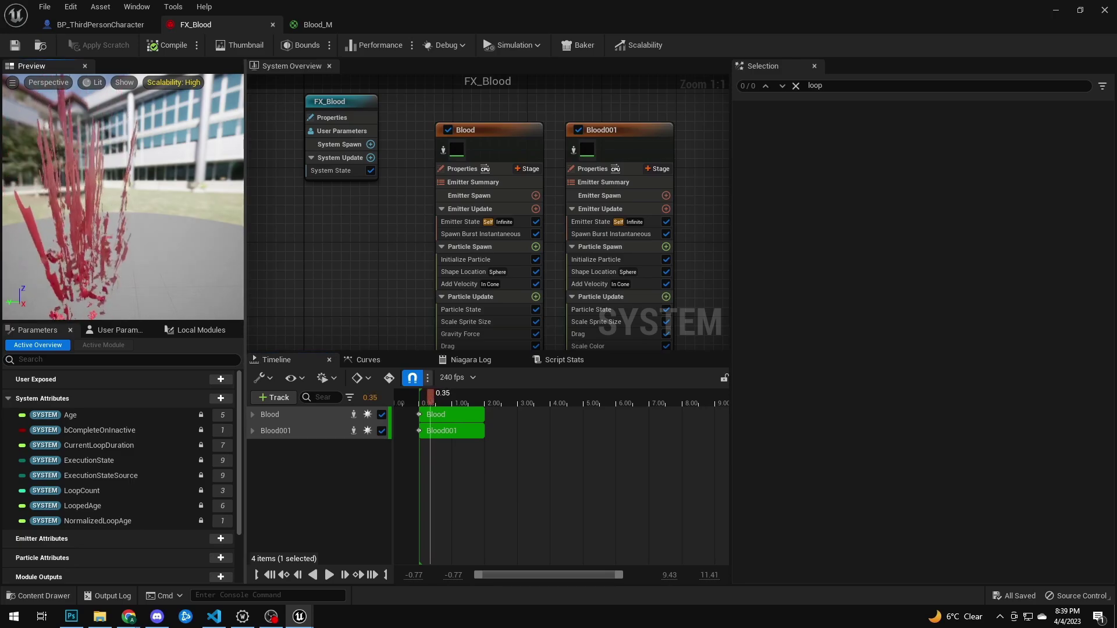
mouse_move(145, 184)
left_mouse_down()
mouse_move(125, 192)
mouse_move(140, 212)
mouse_move(133, 186)
mouse_move(145, 179)
left_mouse_up()
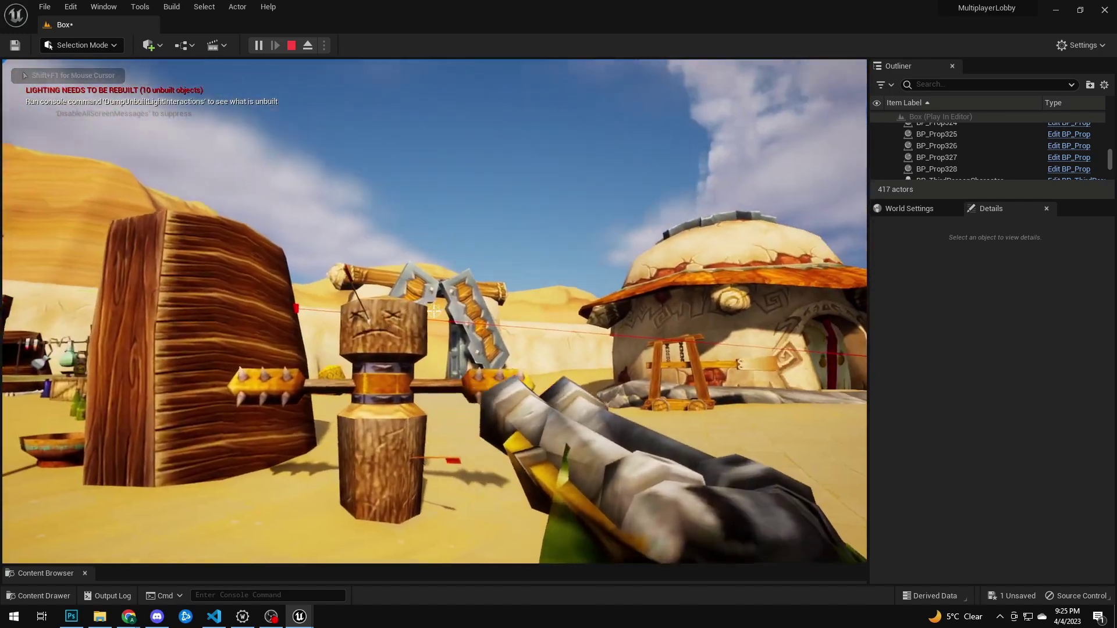
Playtest shooting the wooden dummy prop repeatedly to check the hit traces, blood effect and damage.
left_click(433, 311)
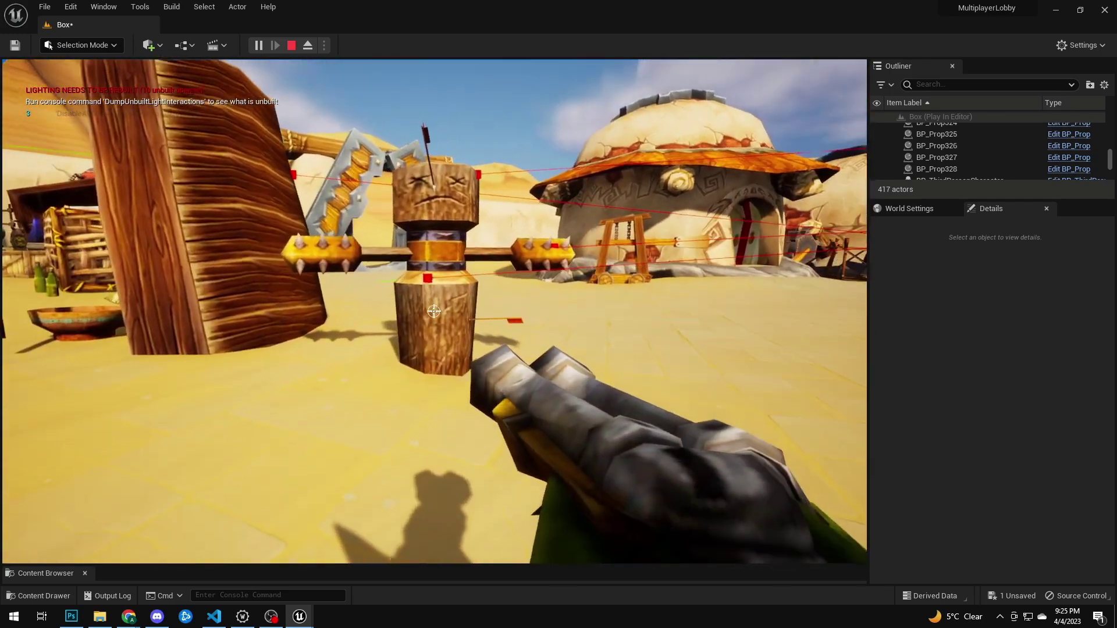
left_click(434, 311)
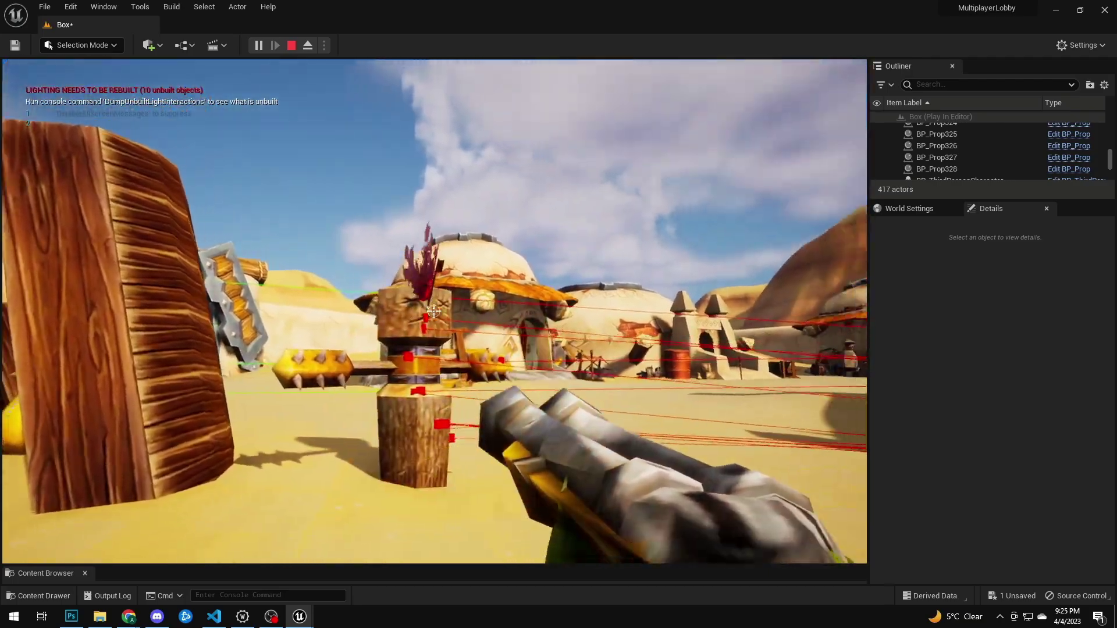
left_click(433, 312)
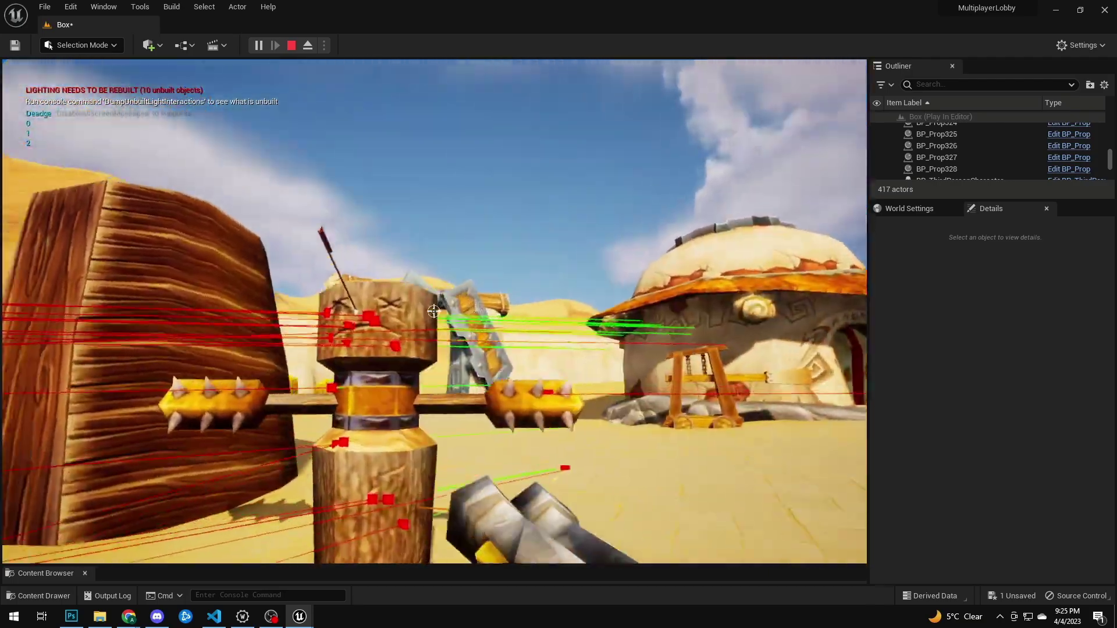
left_click(433, 312)
left_click(433, 311)
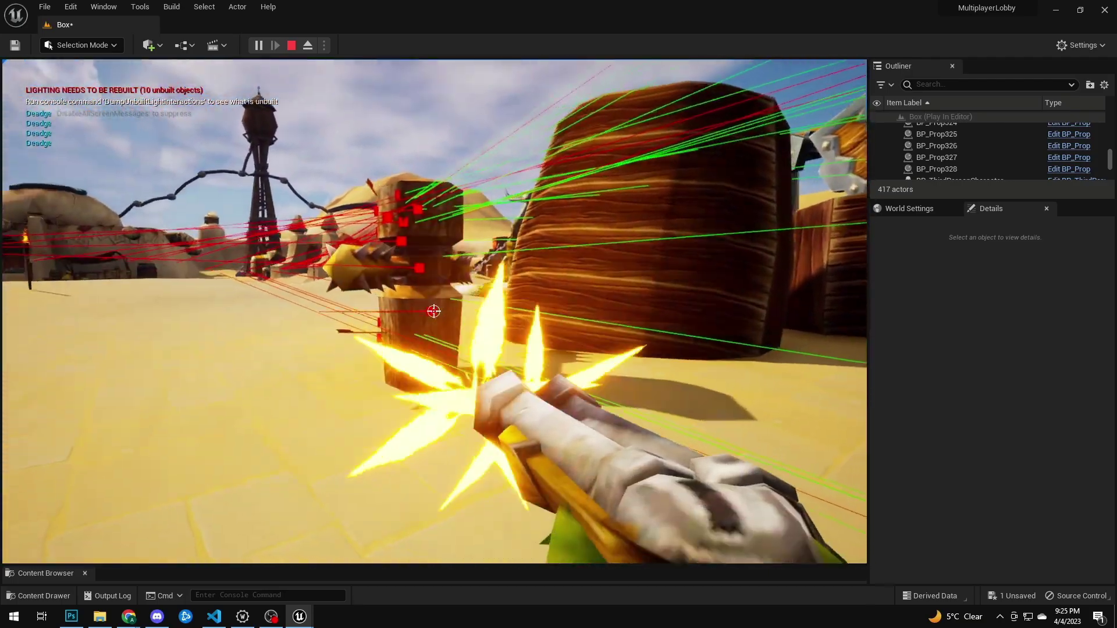
Strafe around the wooden dummy and the large shelf while firing to check the muzzle flash and traces.
key("a")
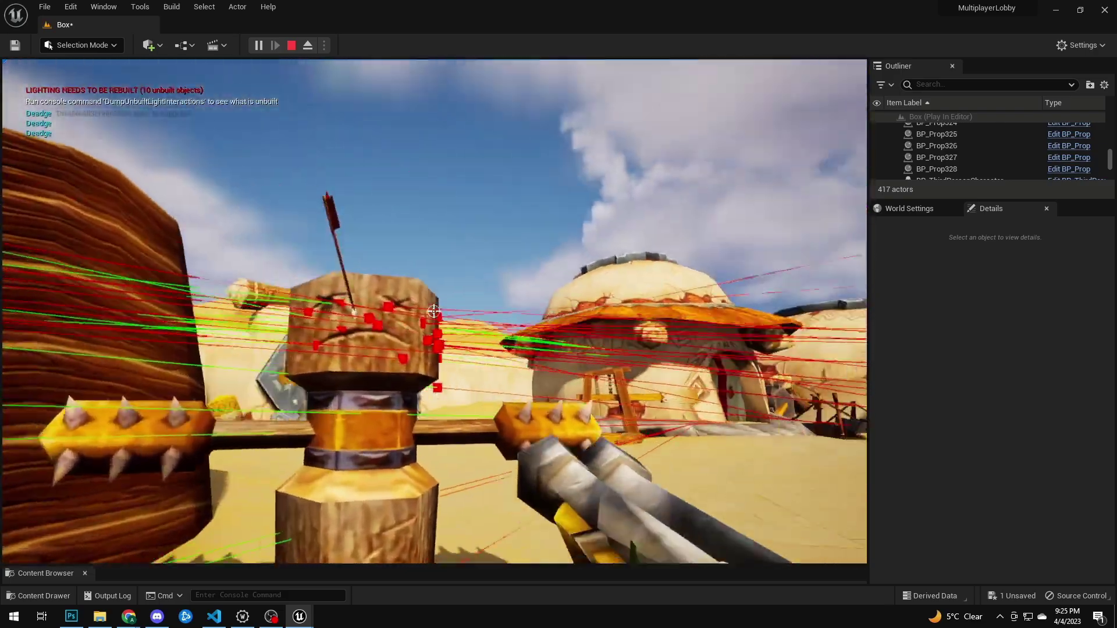
left_click(433, 311)
key("a")
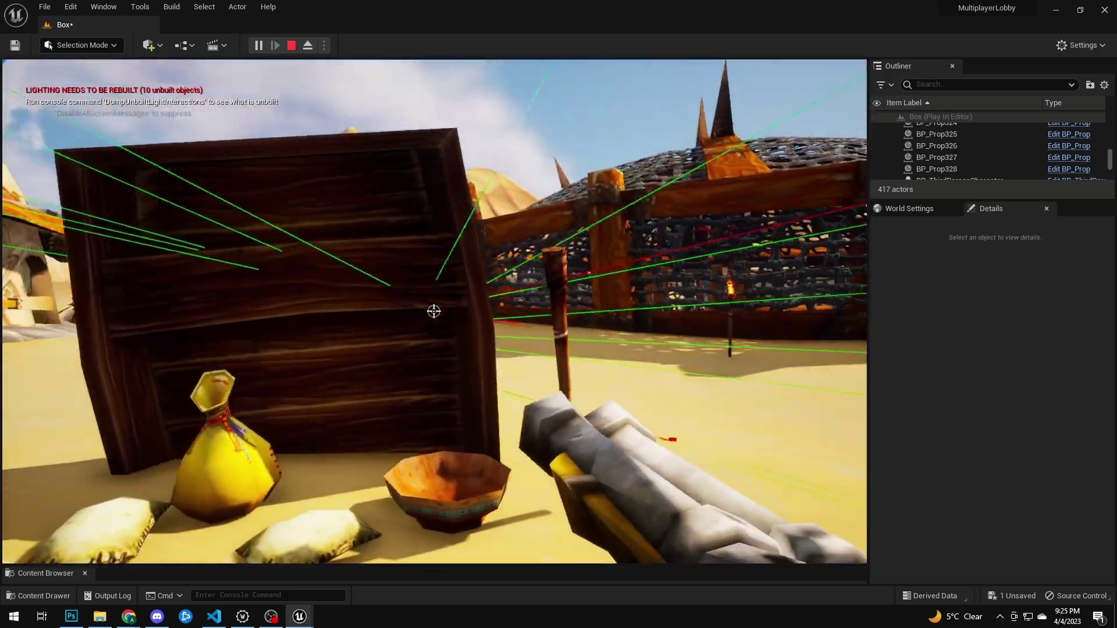
left_click(434, 311)
key("d")
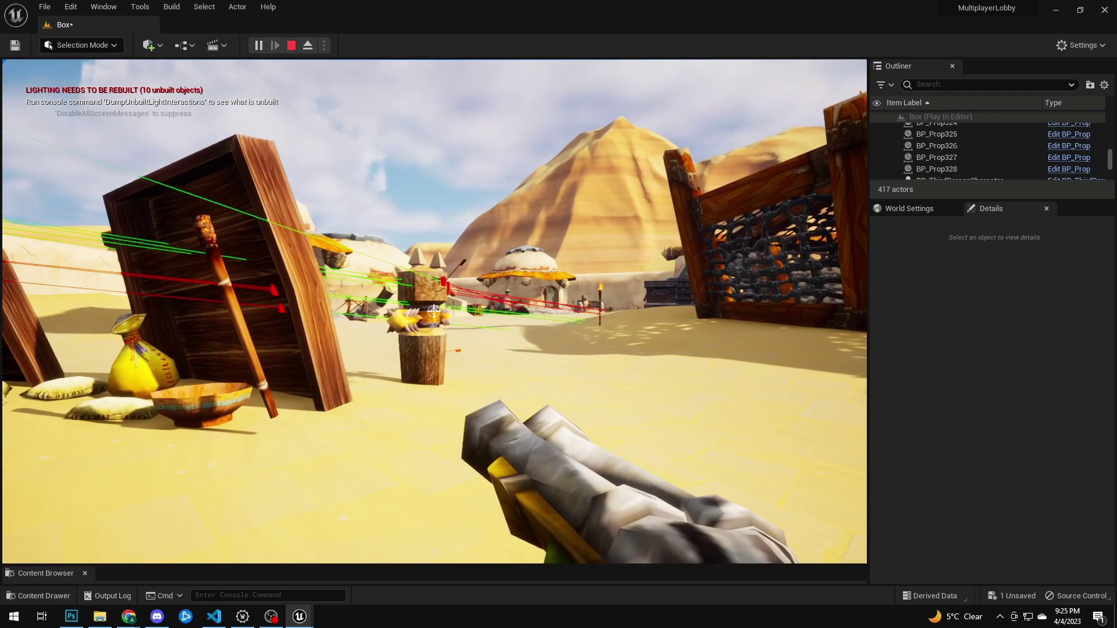
Approach the wooden dummy from beside the shelf and shoot its head and base several more times.
left_click(434, 311)
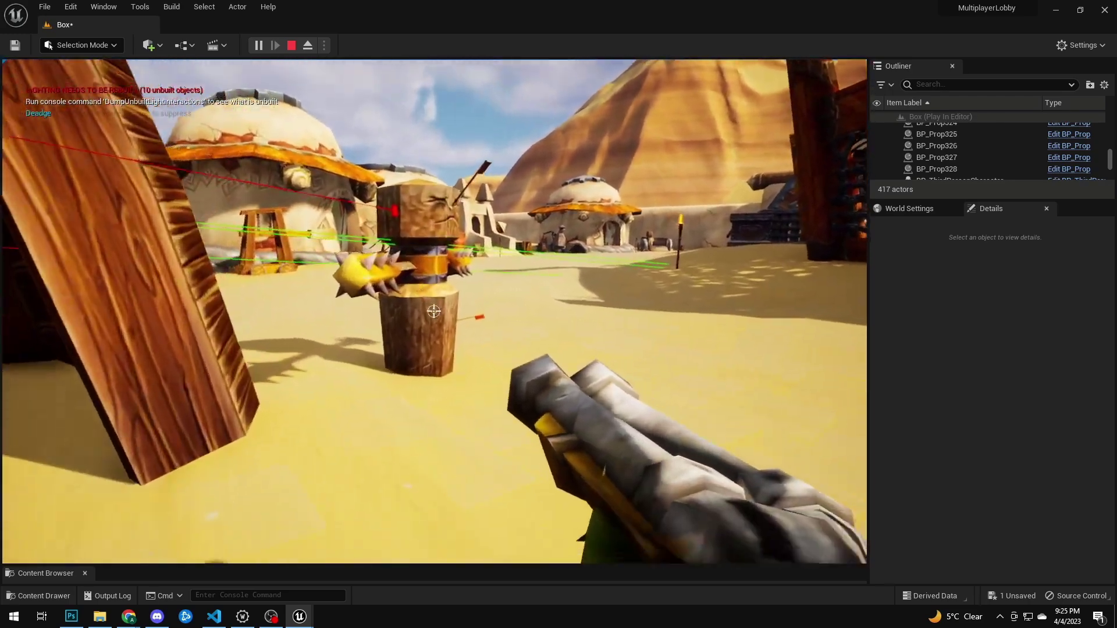
left_click(434, 311)
key("d")
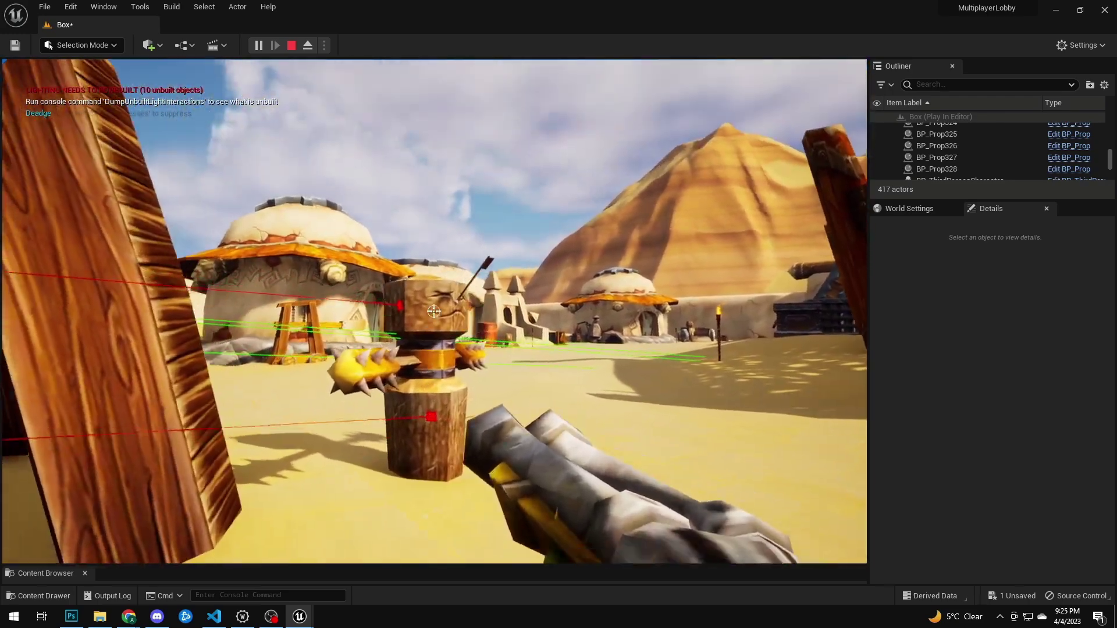
left_click(434, 311)
key("w")
left_click(433, 311)
left_click(434, 311)
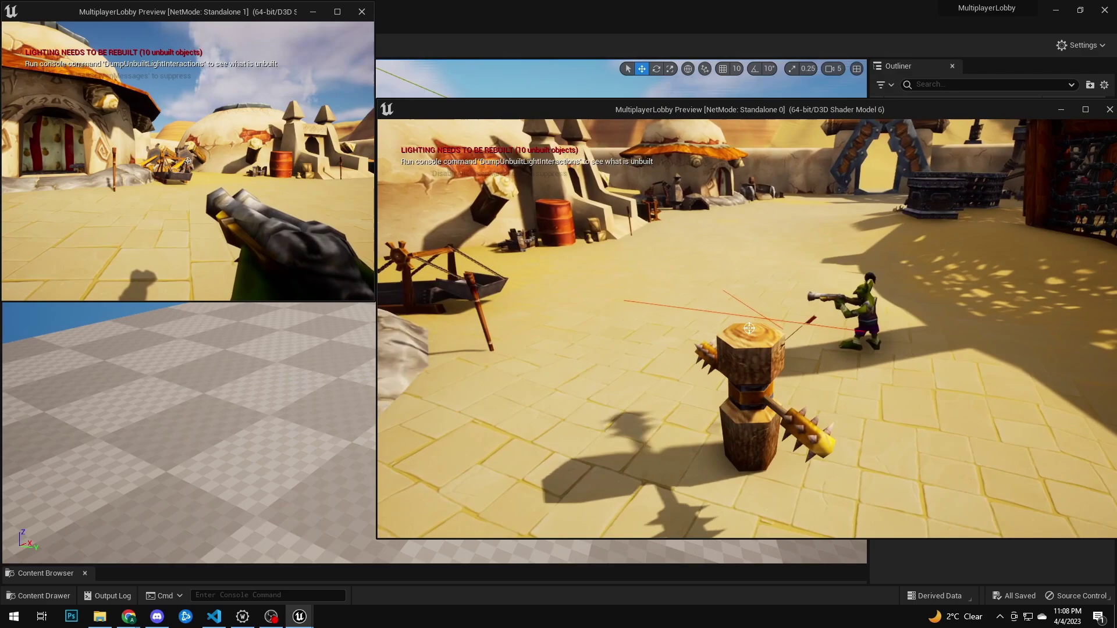
In the two-client playtest, move the goblin hunter around the dummy prop and out past the torches.
key("shift+F1")
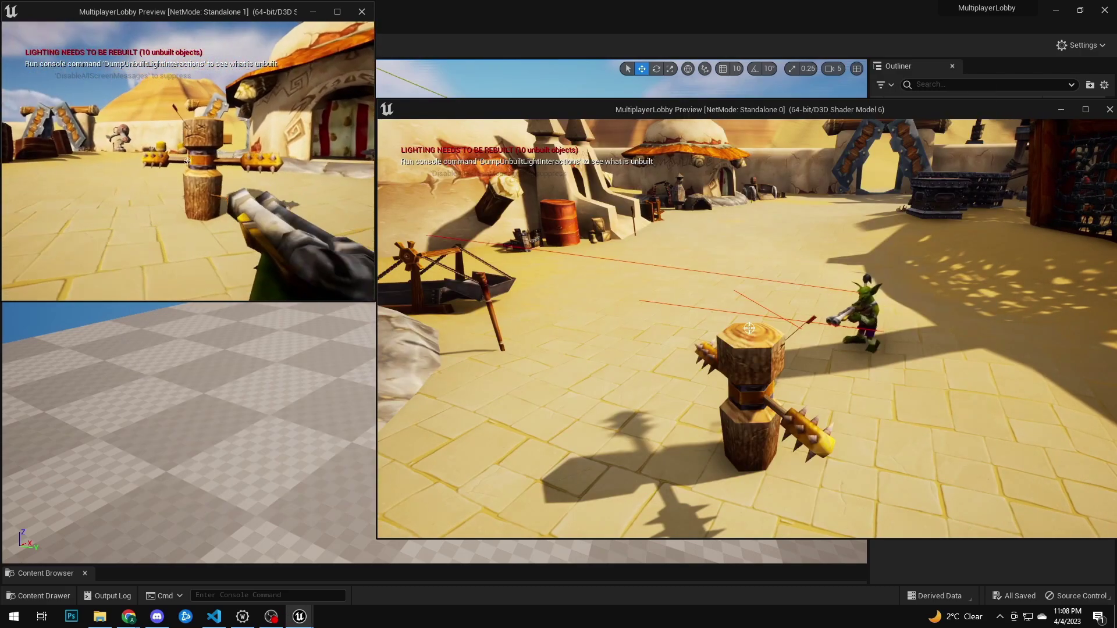
key("d")
key("a")
key("a")
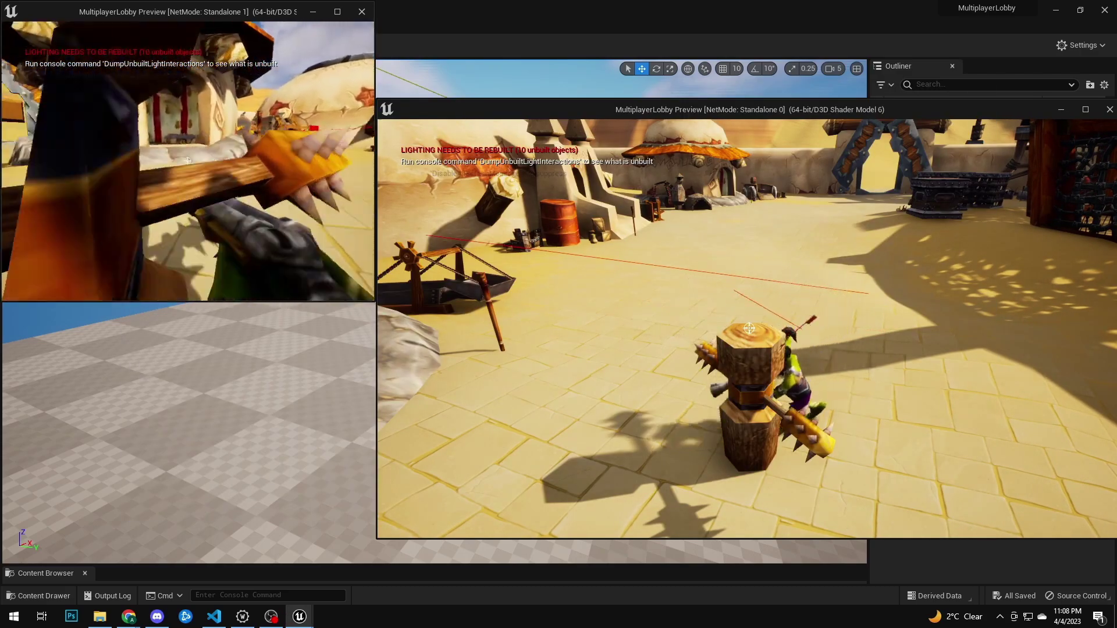
key("s")
key("w")
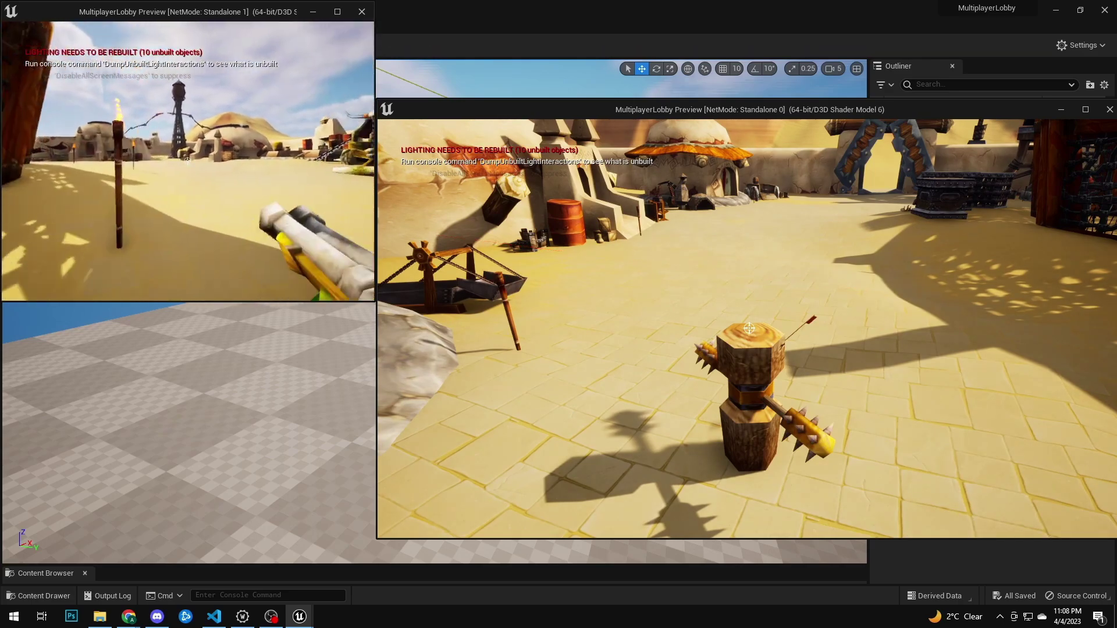
key("w")
key("w")
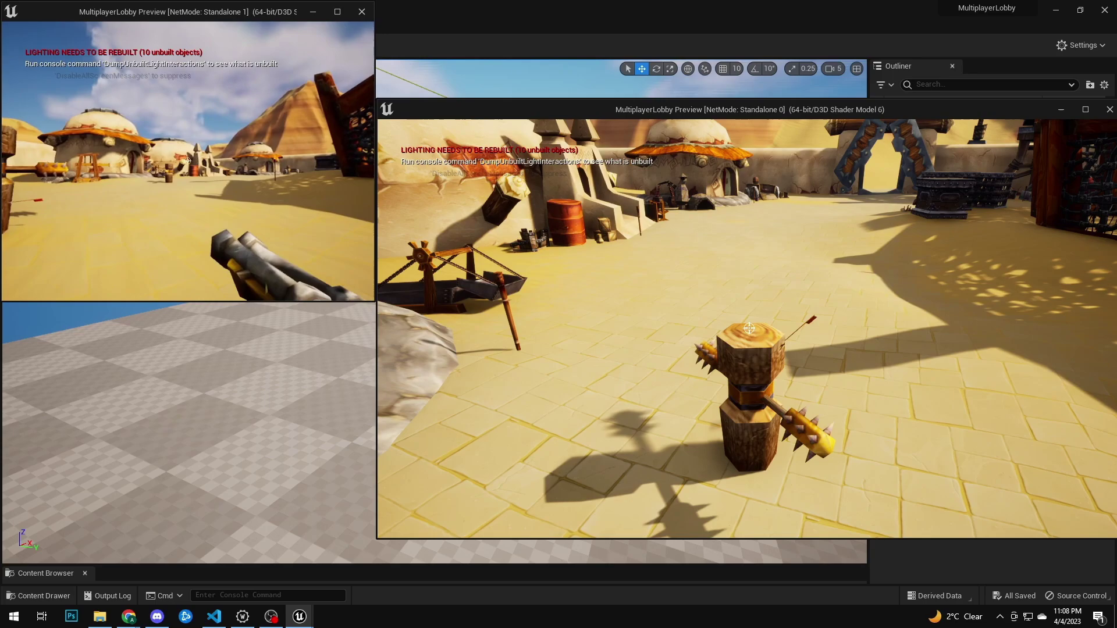
Approach the other client's dummy prop and shoot it while jumping to check hits across both clients.
left_click(187, 161)
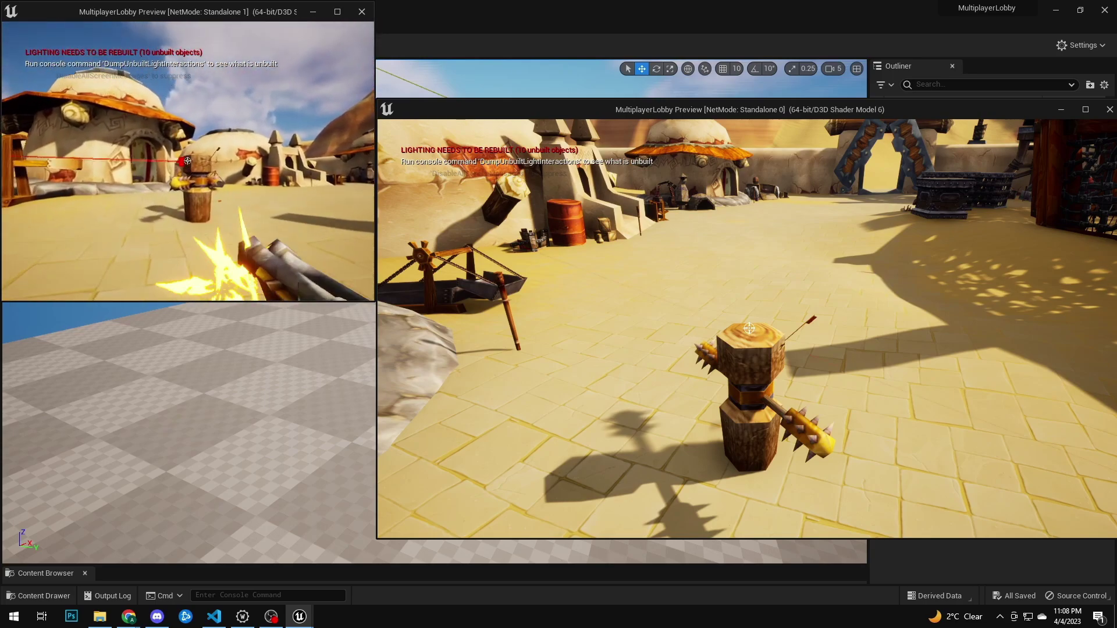
key("w")
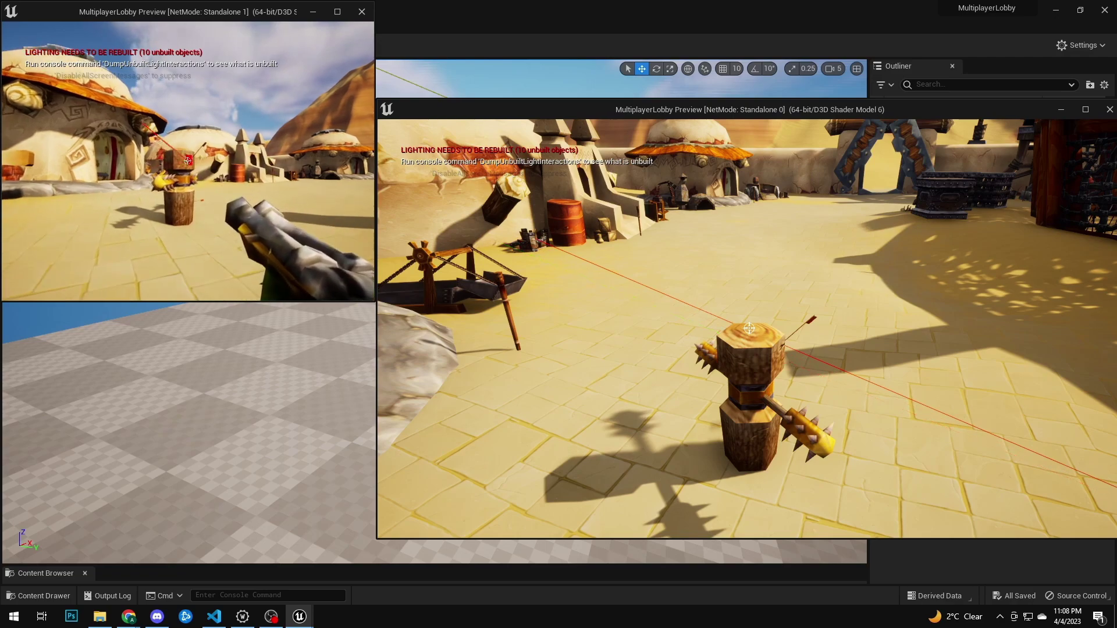
key("w")
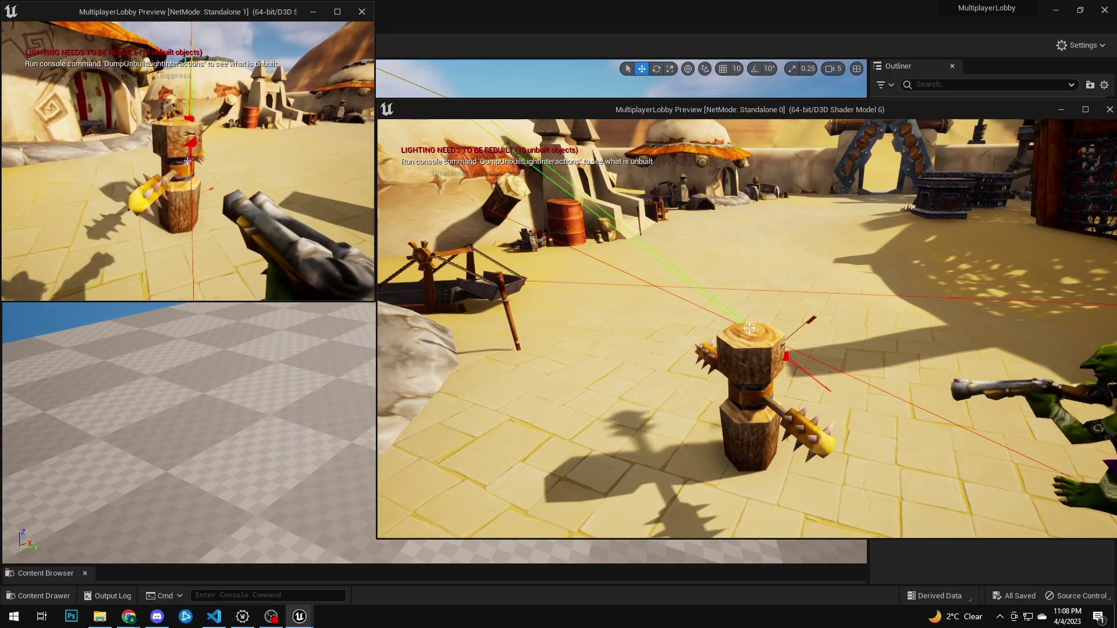
key("space")
left_click(187, 161)
key("space")
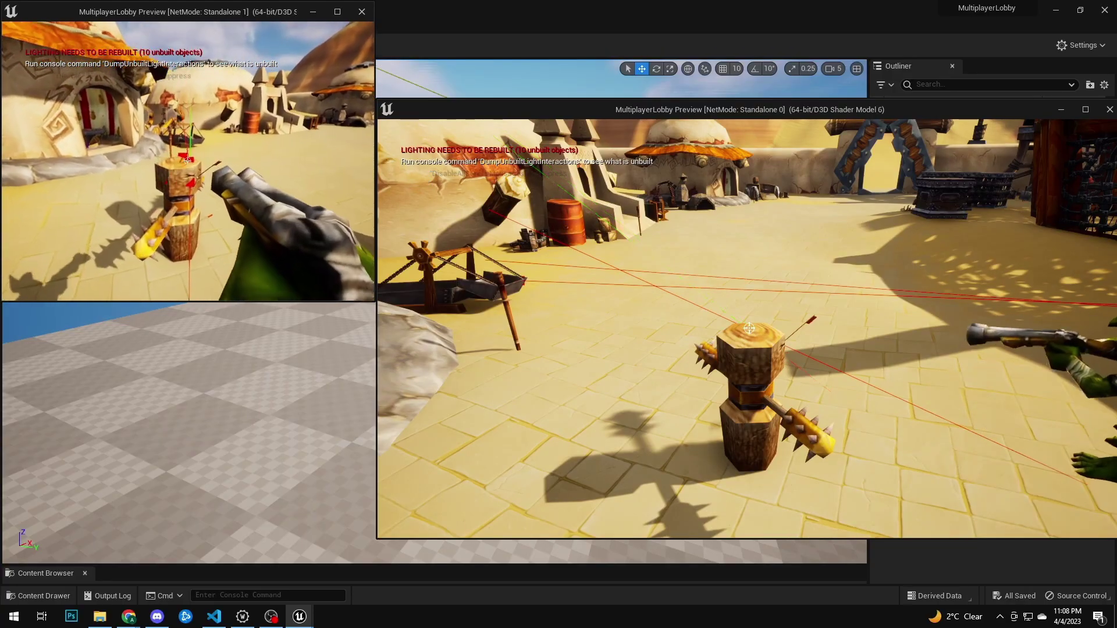
left_click(187, 160)
key("space")
left_click(187, 160)
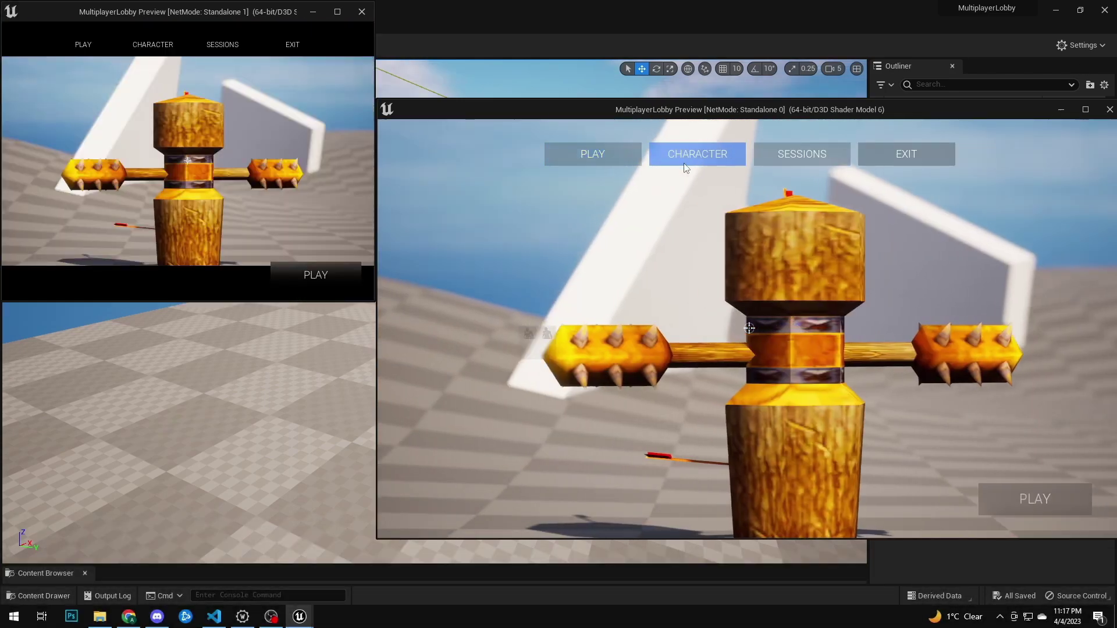
Choose the goblin character in the first client, host a lobby with it, and open the second client's session list.
left_click(698, 154)
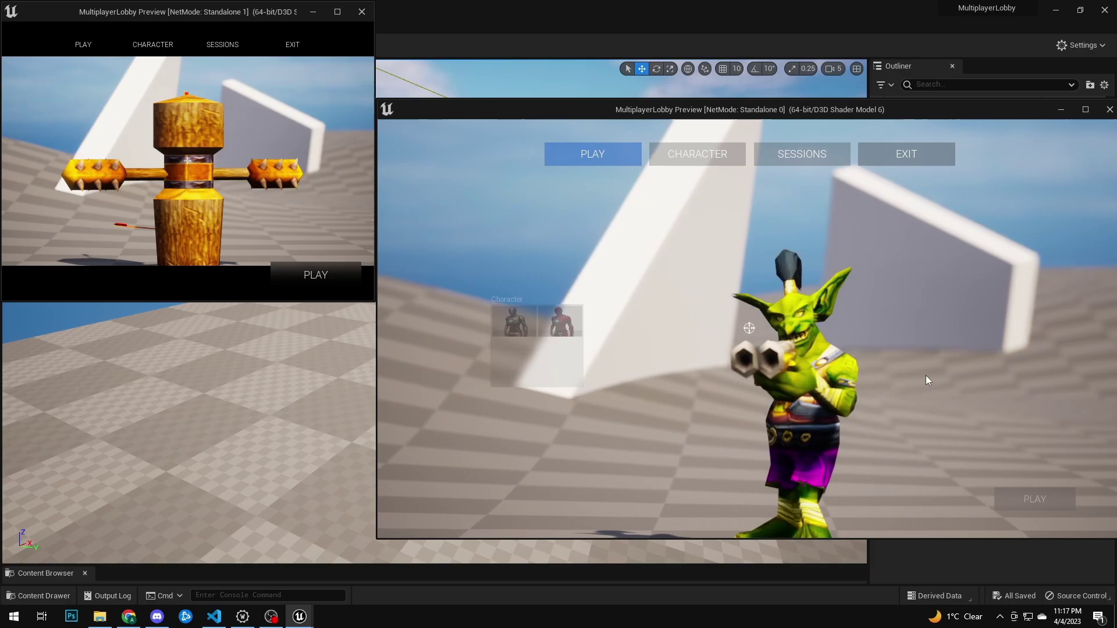
left_click(1035, 498)
left_click(221, 44)
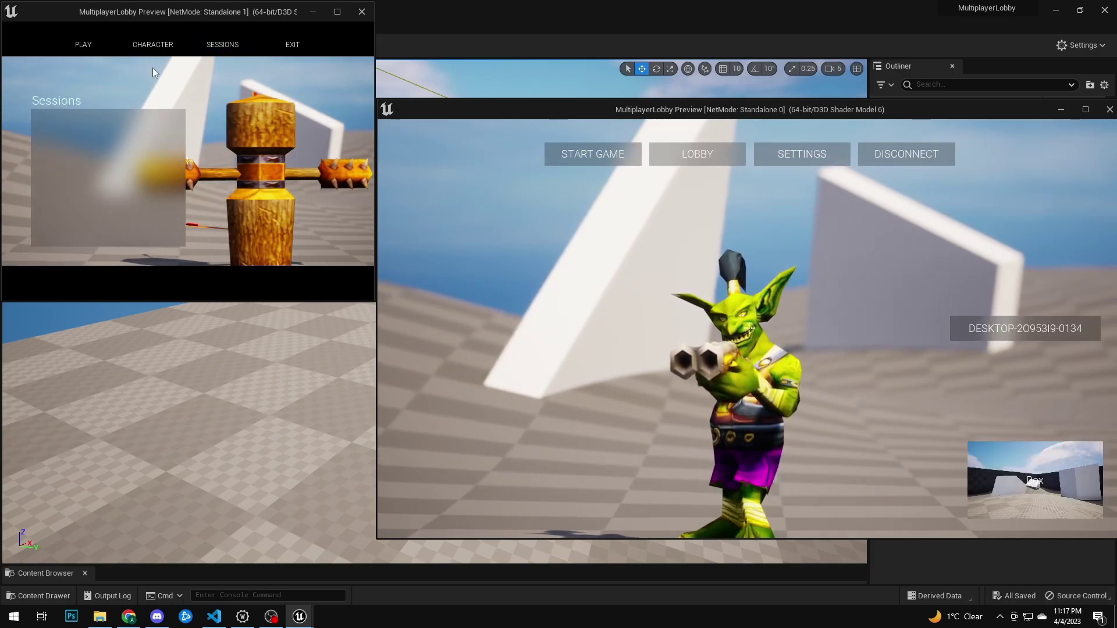
Join the listed online session from the second client as the goblin and start the game from the host client's lobby.
left_click(132, 134)
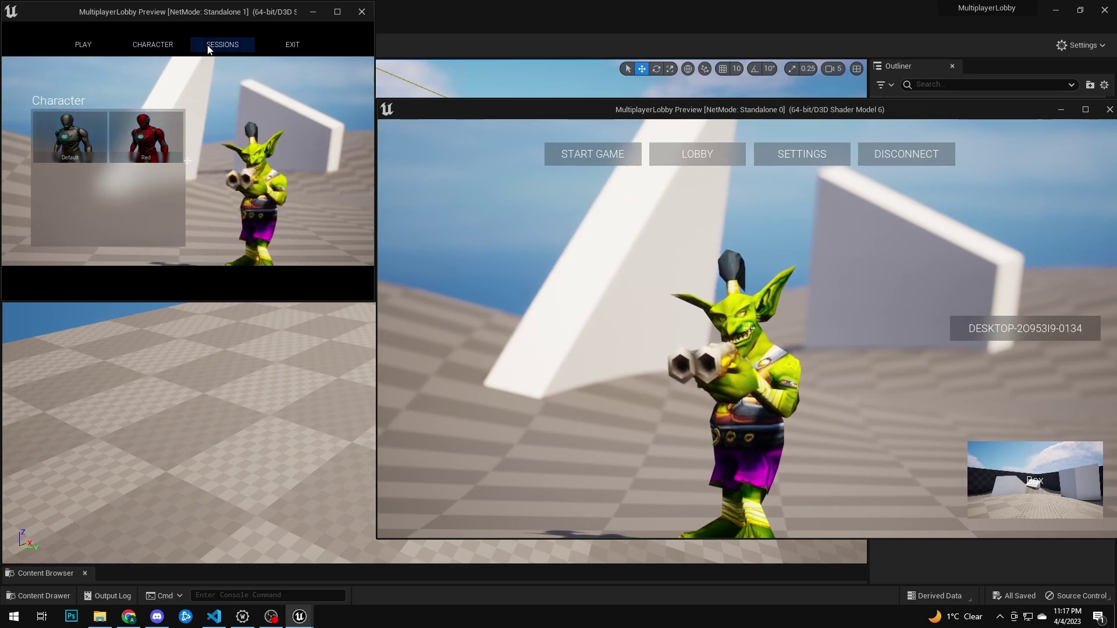
left_click(90, 120)
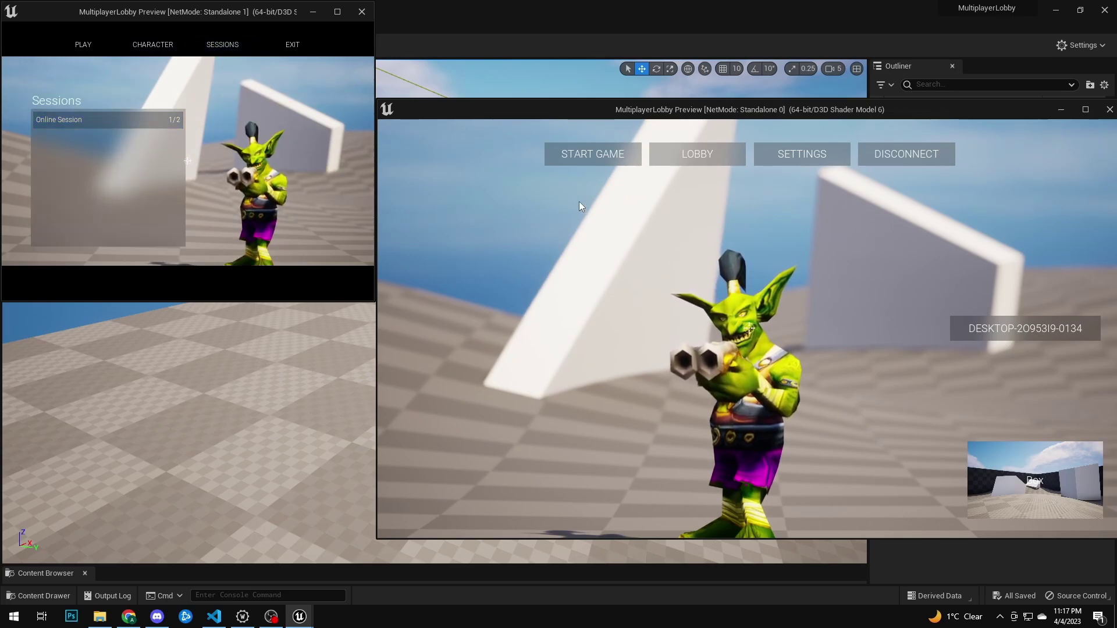
left_click(571, 154)
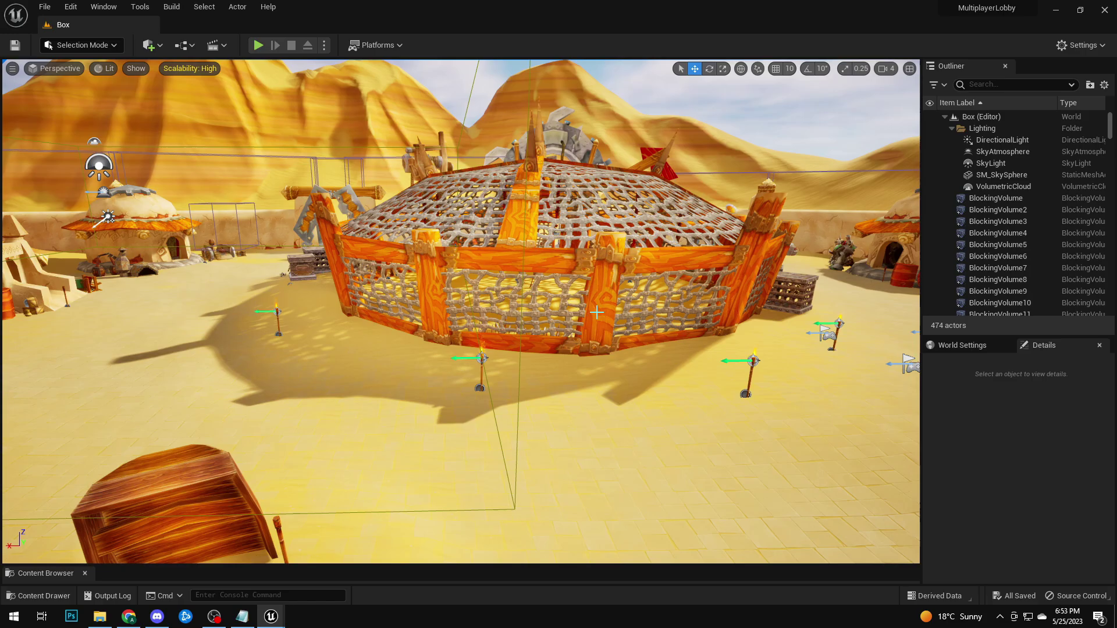
Start a playtest of the Box level and walk the gun-carrying hunter along the netted arena toward the torch.
right_click_drag(567, 324, 442, 324)
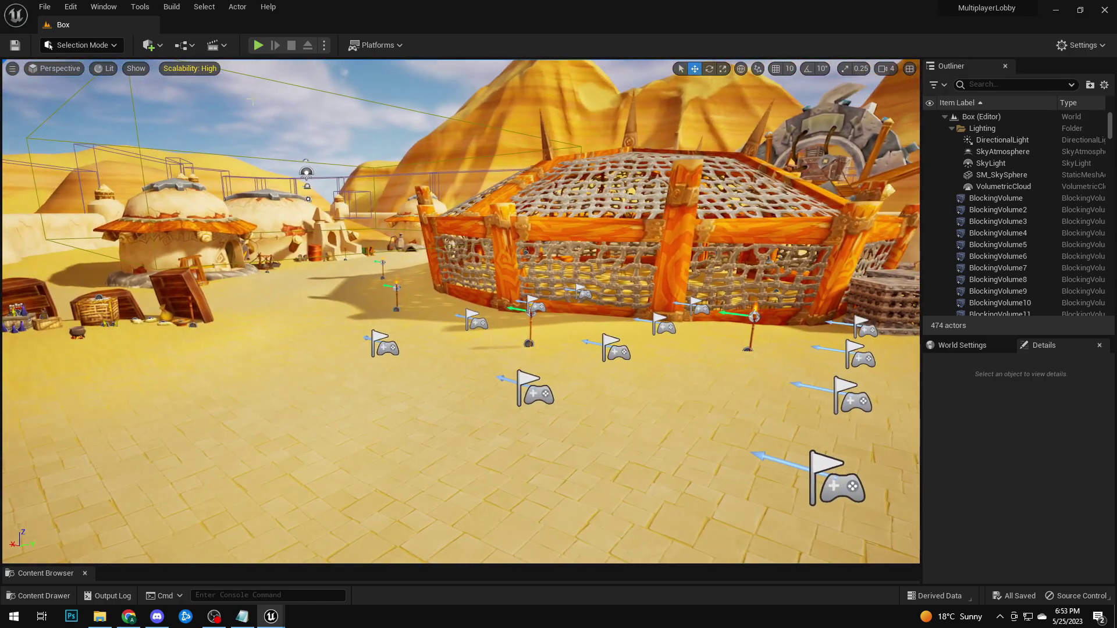
left_click(258, 46)
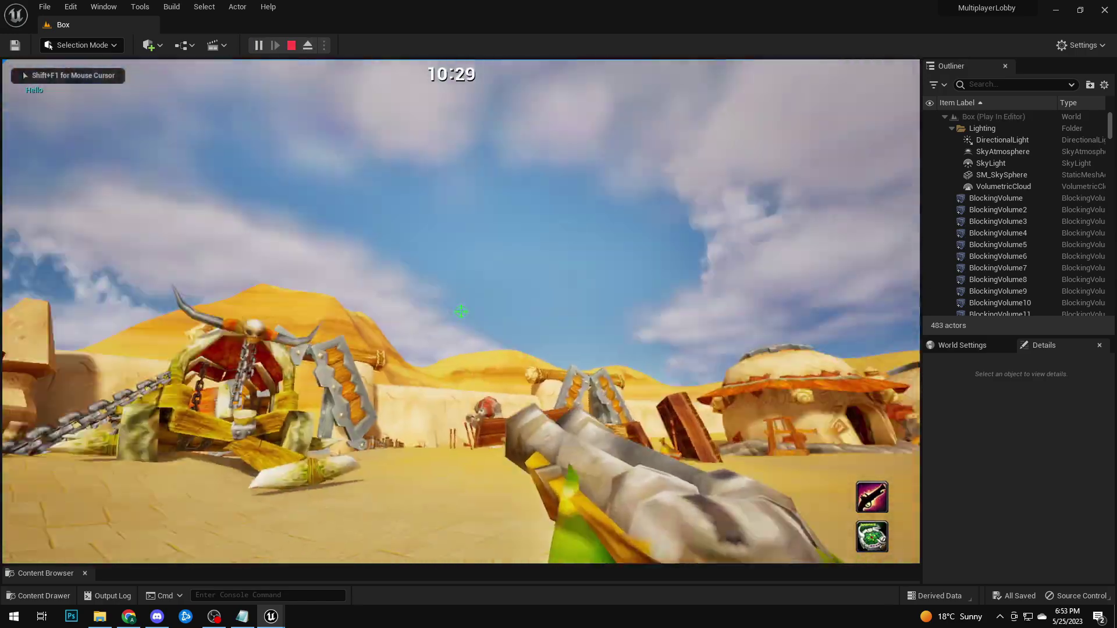
key("w")
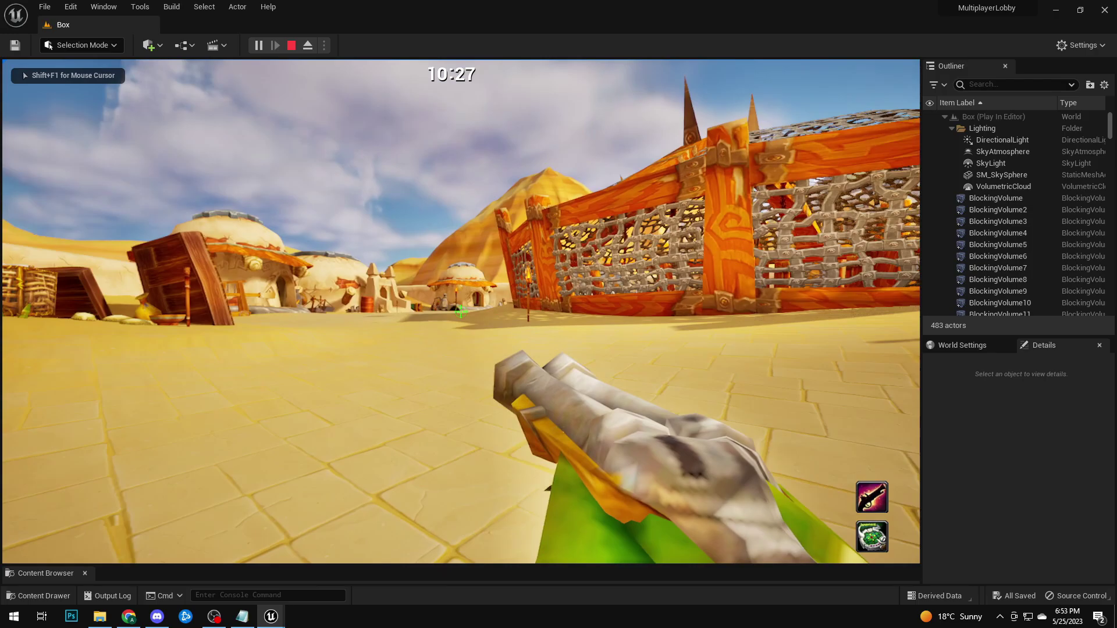
key("w")
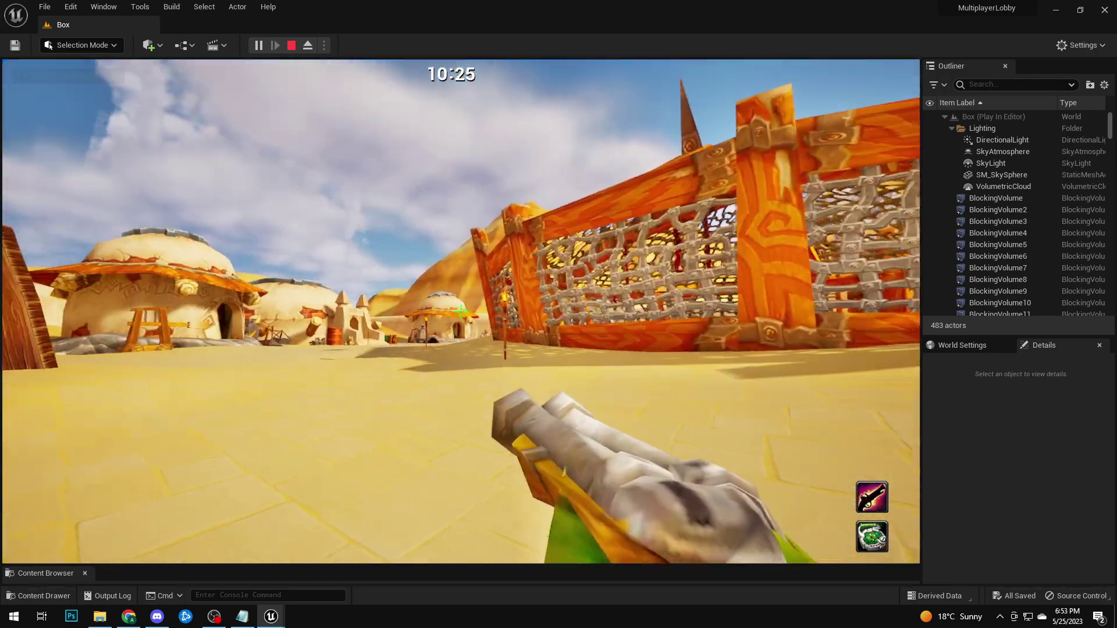
key("w")
mouse_move(461, 311)
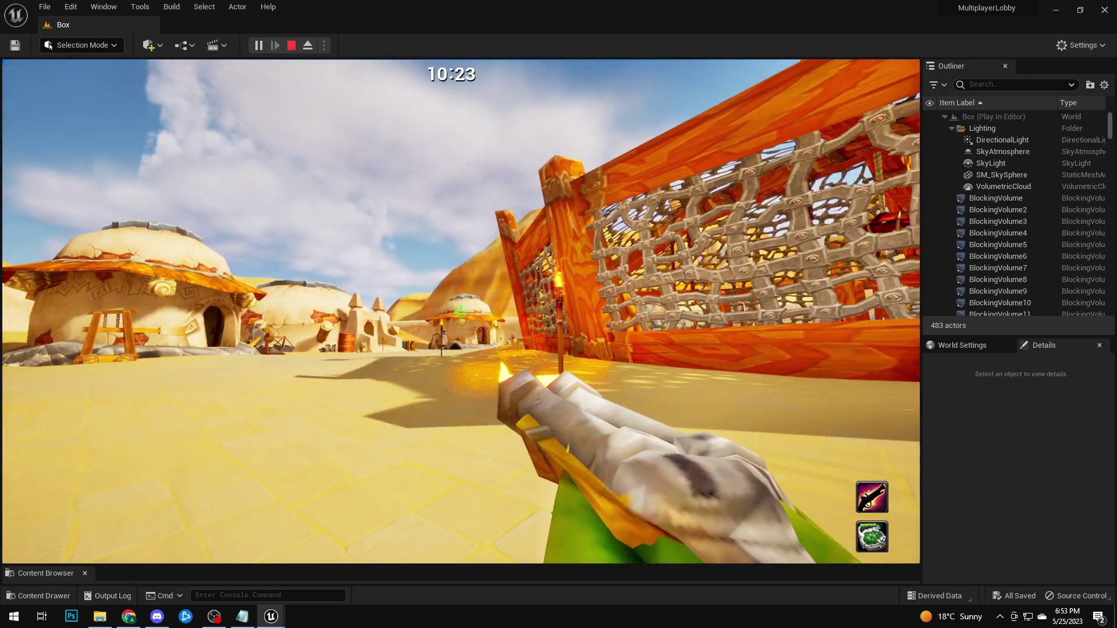
Turn the hunter toward the huts across the plaza, trigger its second ability, and stop the playtest.
key("a")
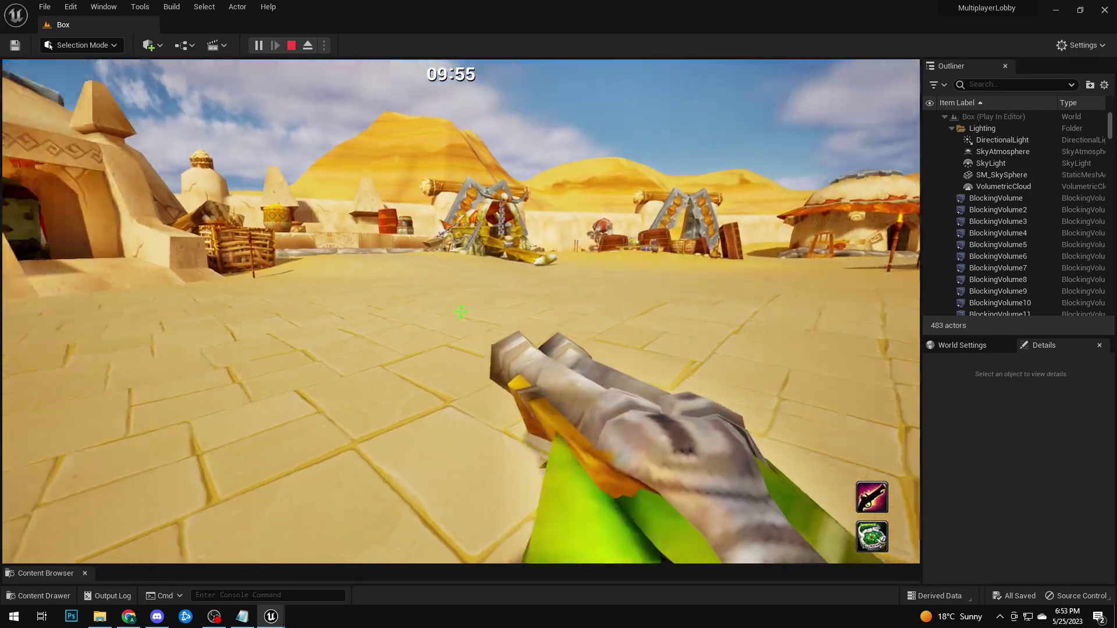
key("e")
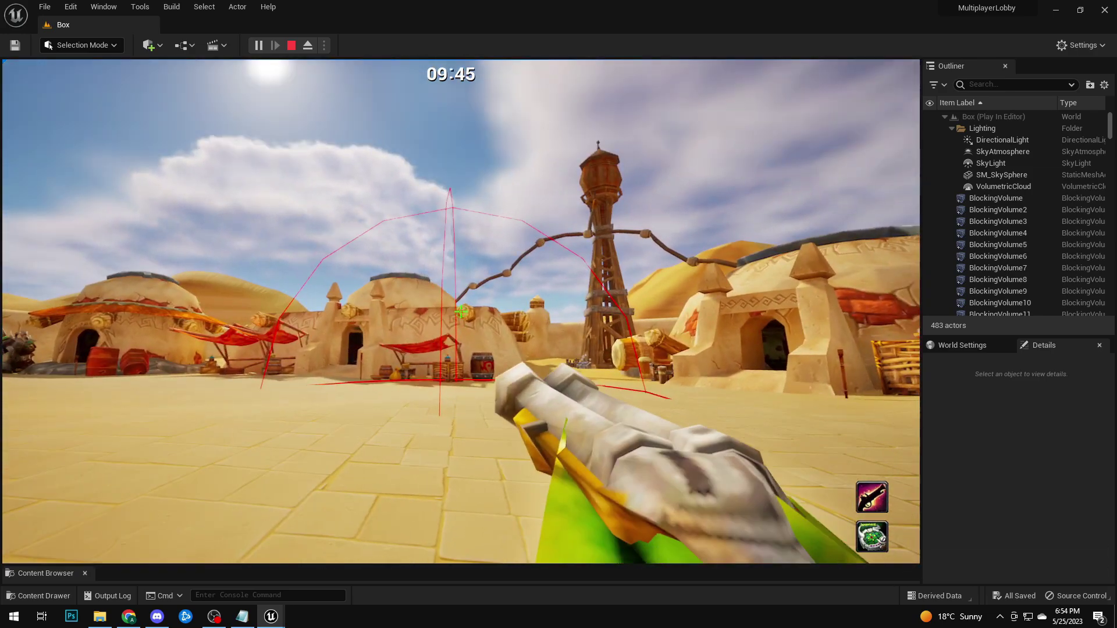
key("Escape")
Place the third-person goblin character in the level, restart the playtest as the hunter, and deploy the red bomb gadget near the goblin.
key("ctrl+space")
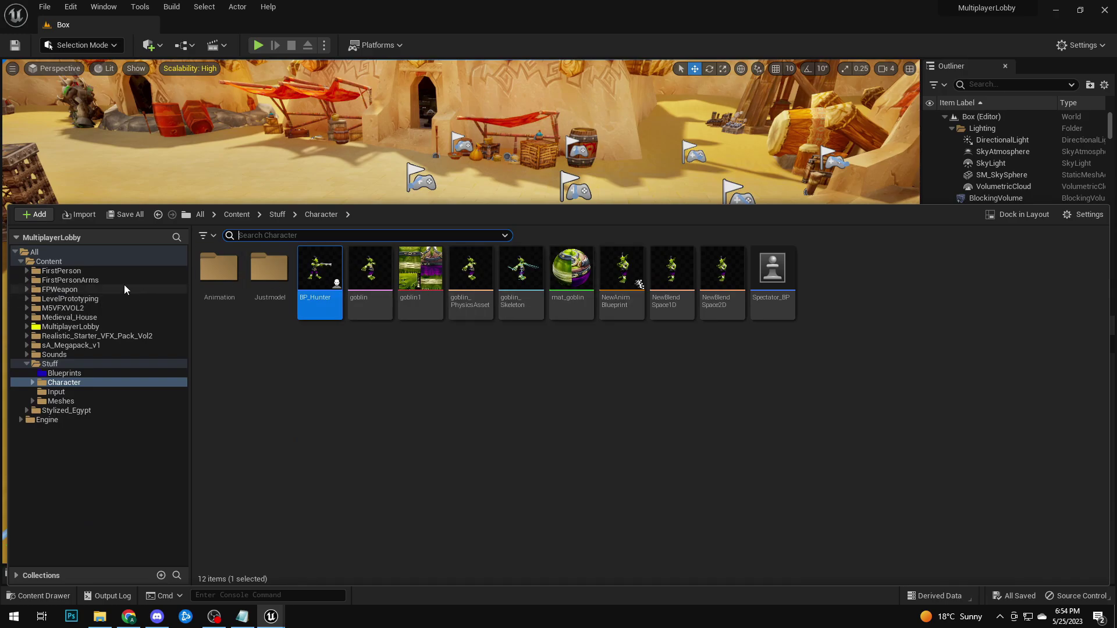
key("alt+p")
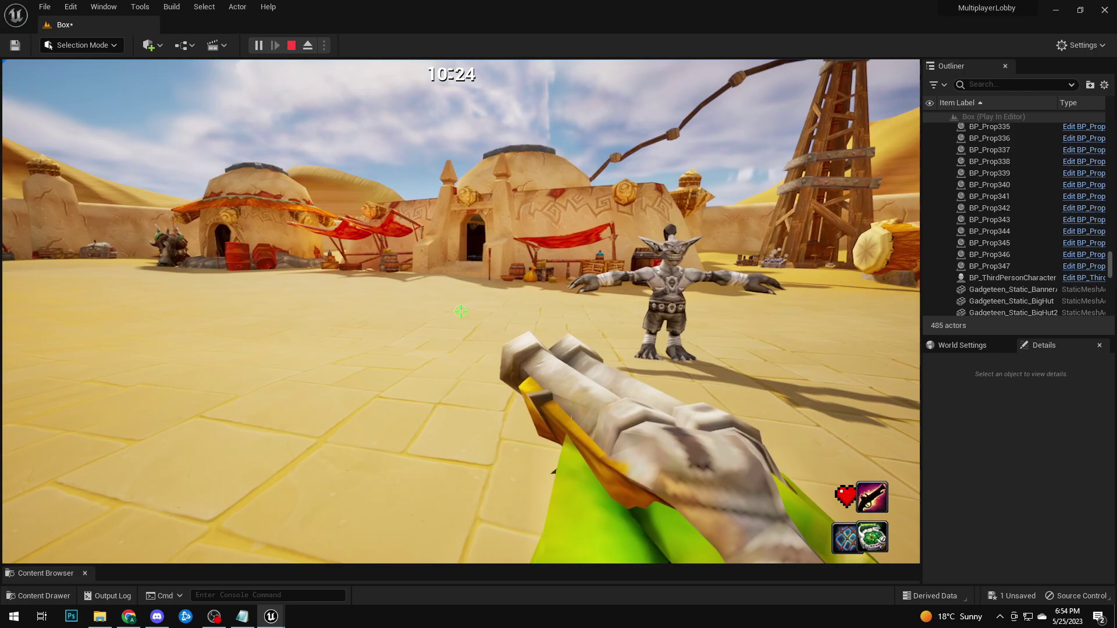
key("s")
key("e")
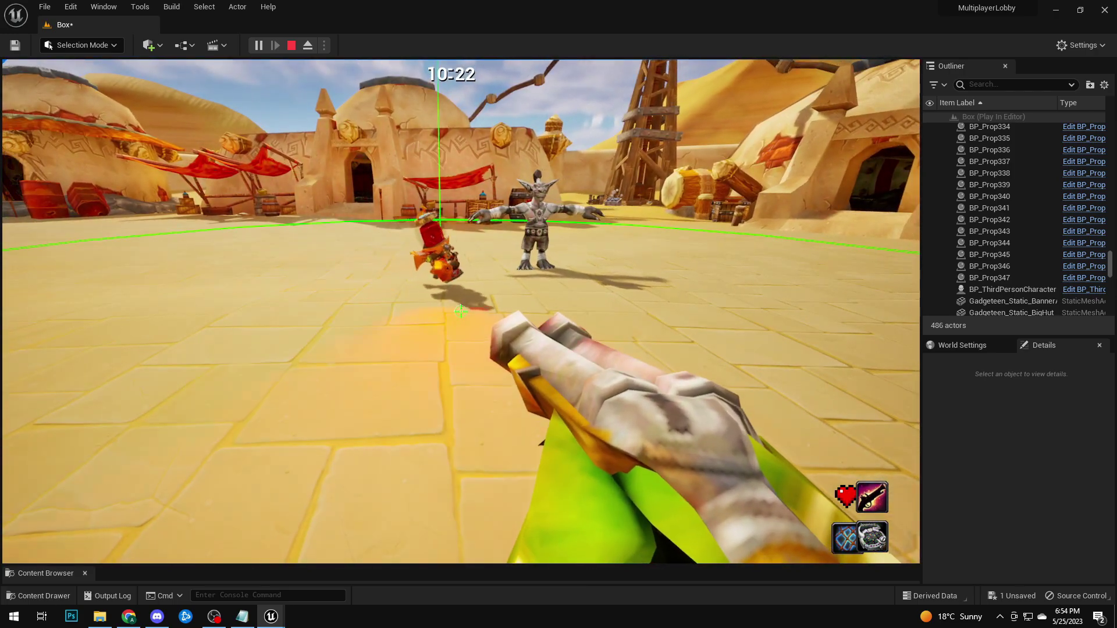
Circle the hunter around the bomb gadget and the grey goblin to watch the gadget's blast radius.
key("d")
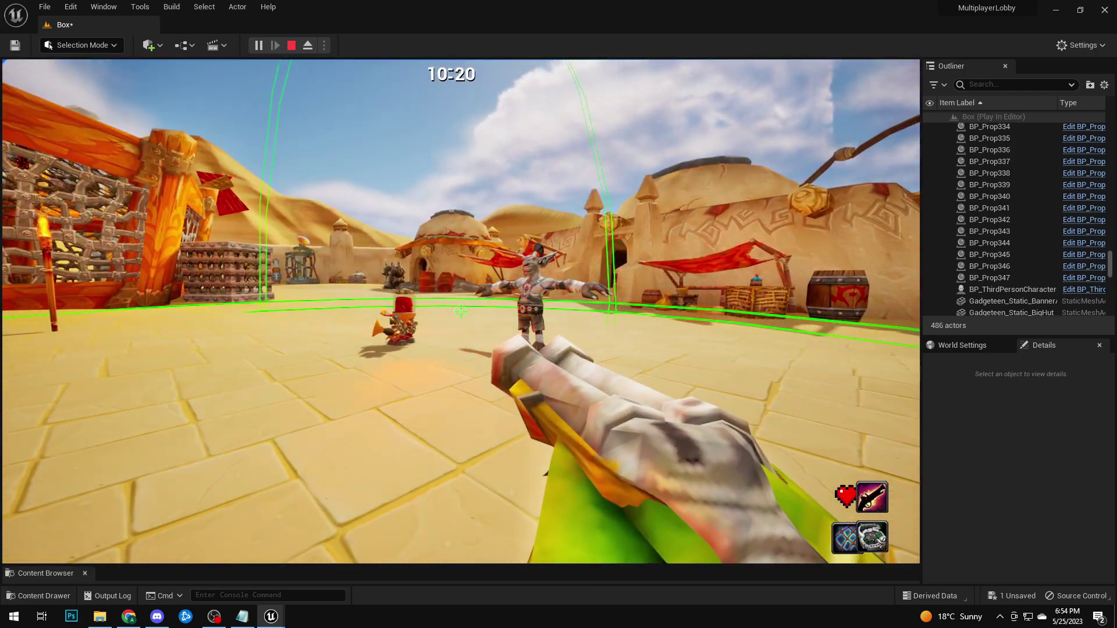
key("w")
key("a")
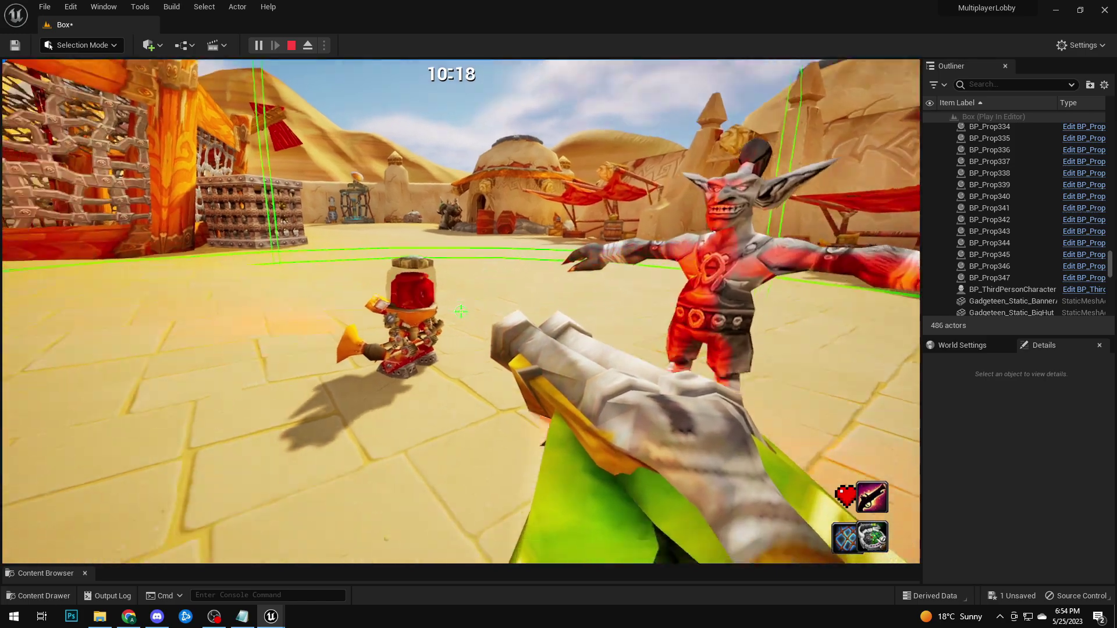
key("w")
key("s")
key("a")
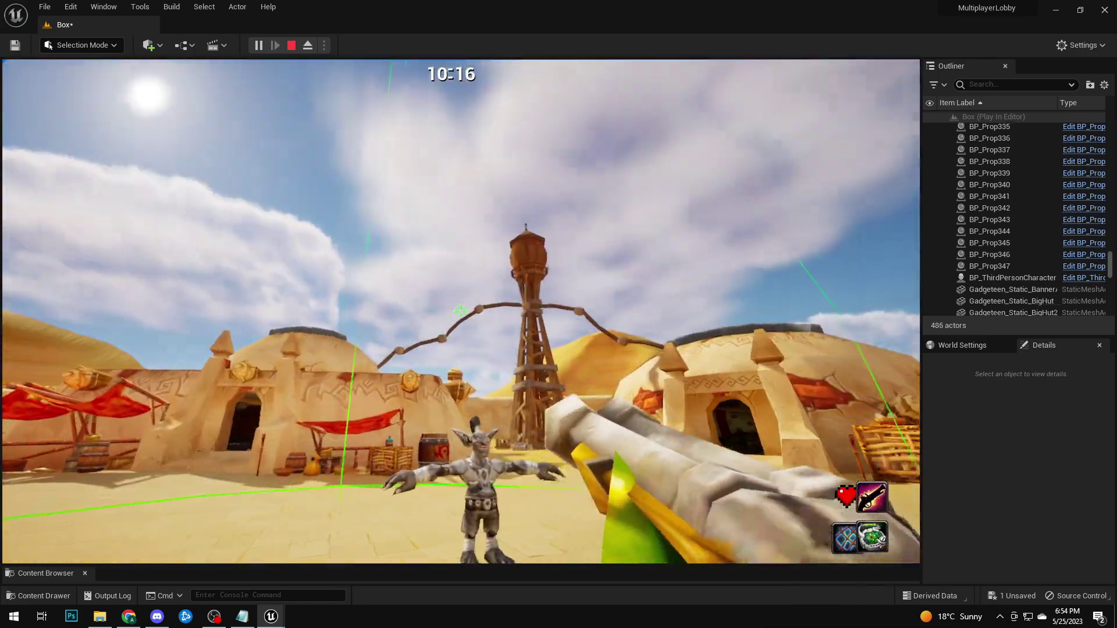
Bring the hunter back to the grey goblin and aim the crosshair at its head.
key("d")
key("w")
key("s")
key("d")
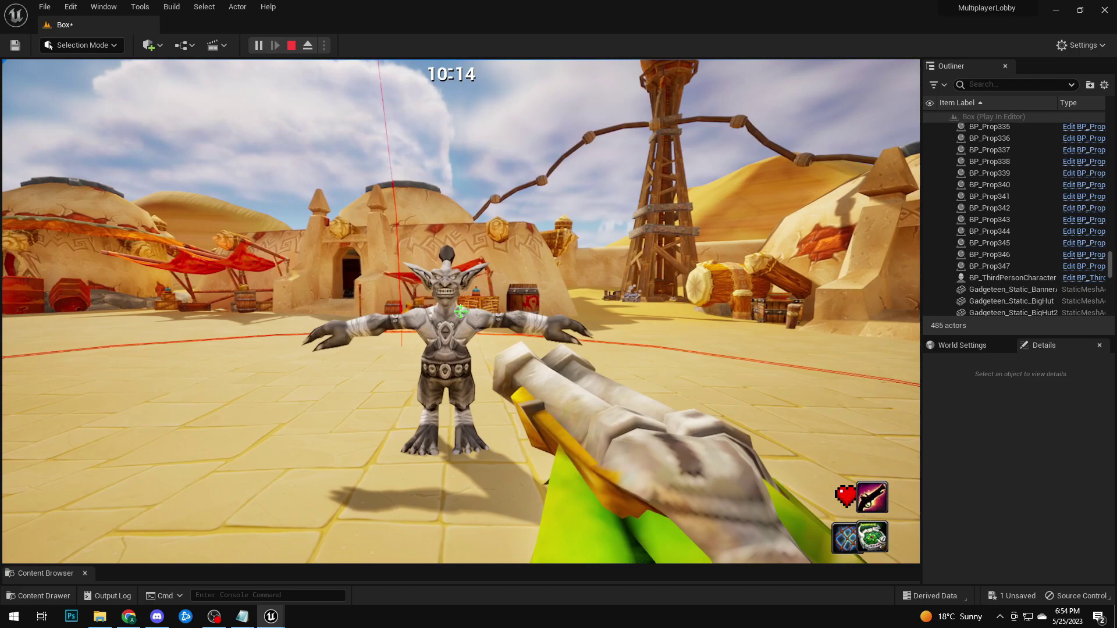
key("w")
key("a")
key("s")
key("d")
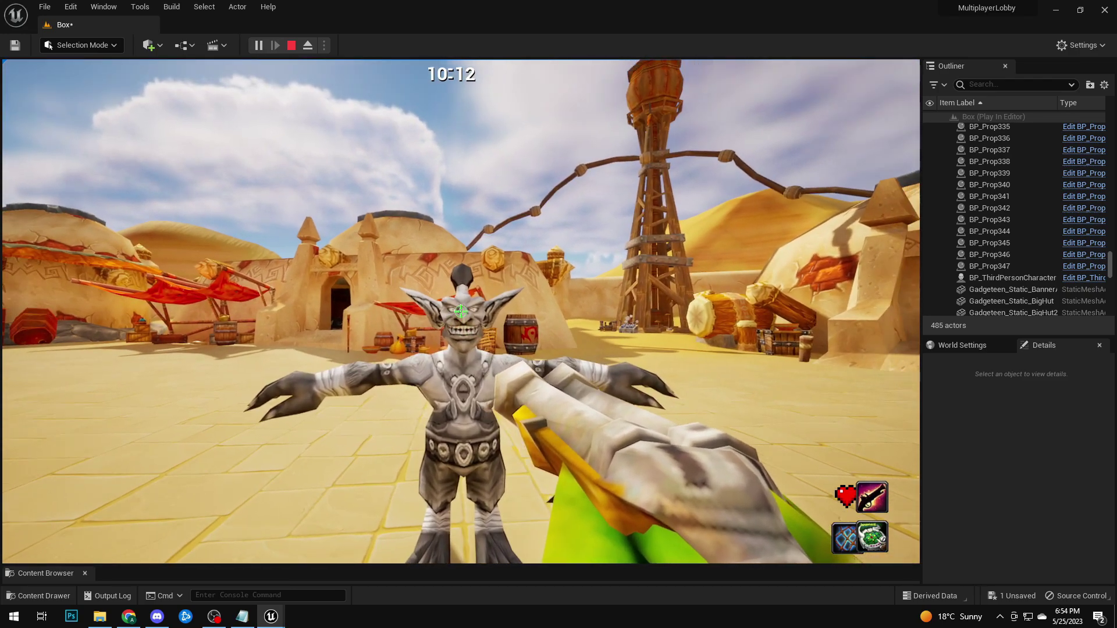
Shoot the grey goblin repeatedly while strafing around it to check the hit traces, and stop the playtest.
left_click(460, 312)
key("a")
key("w")
key("d")
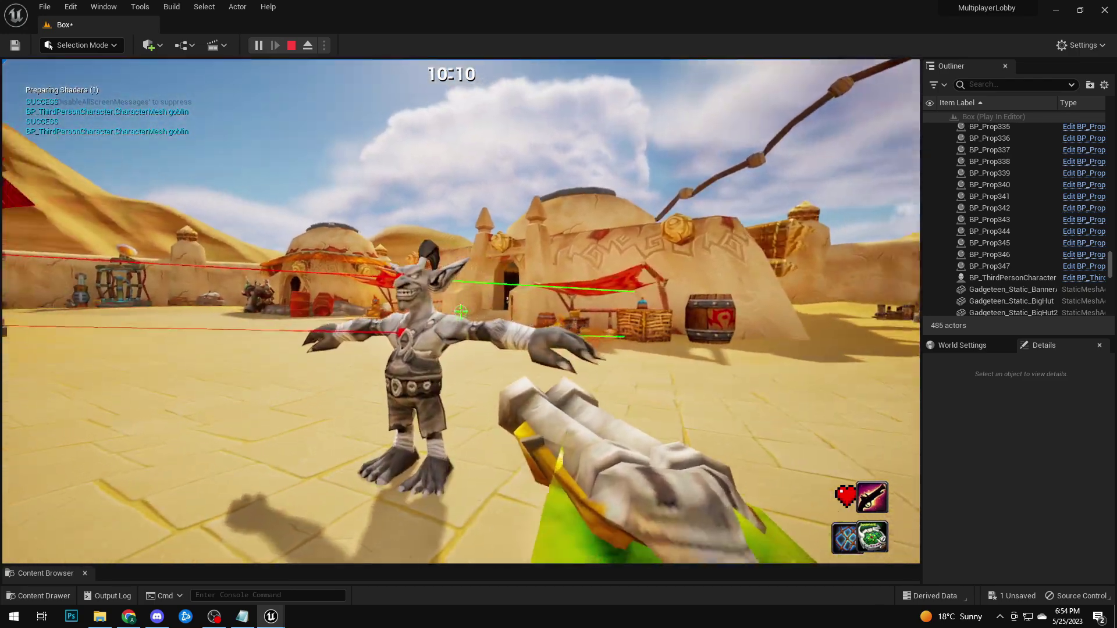
key("a")
left_click(460, 311)
key("d")
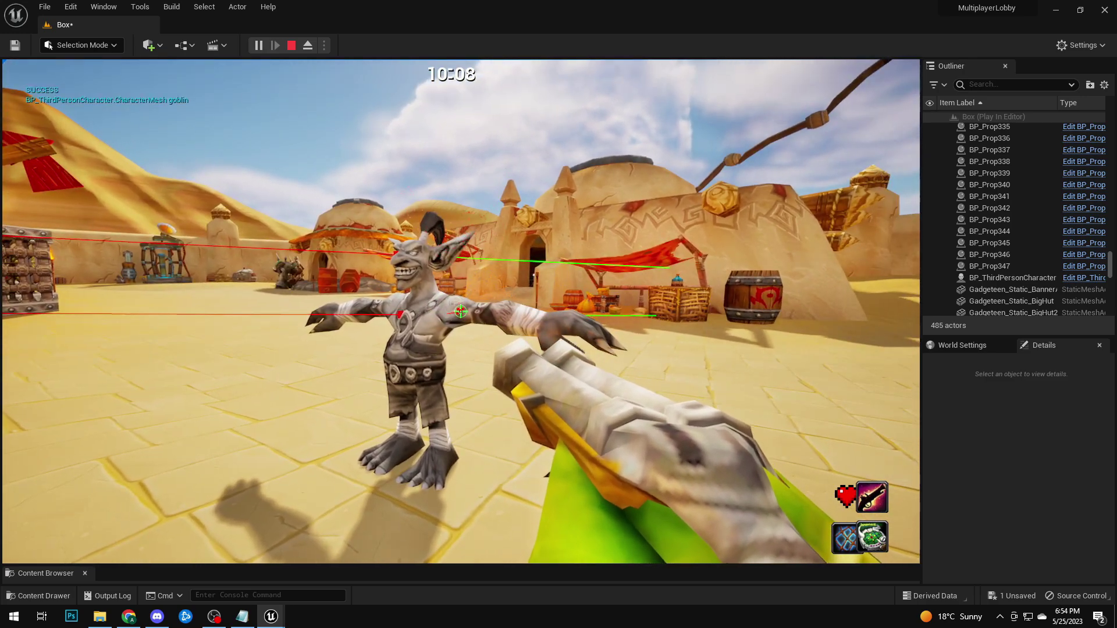
left_click(460, 311)
key("a")
key("Escape")
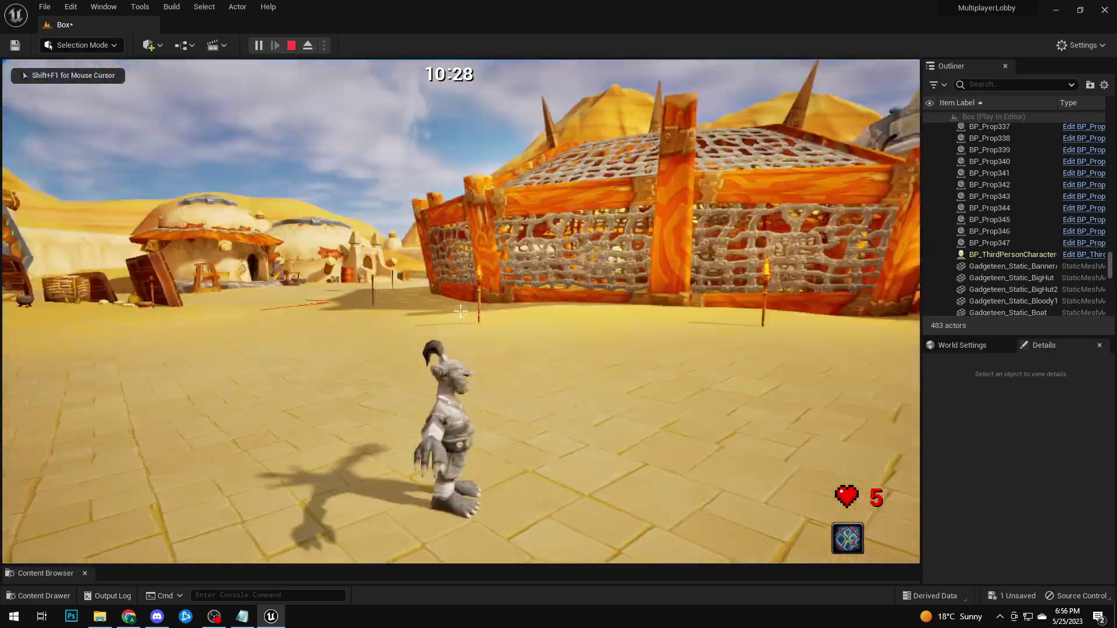
Playtest as the grey goblin prop player and transform it into the torch and the metal cage beside the arena.
key("w")
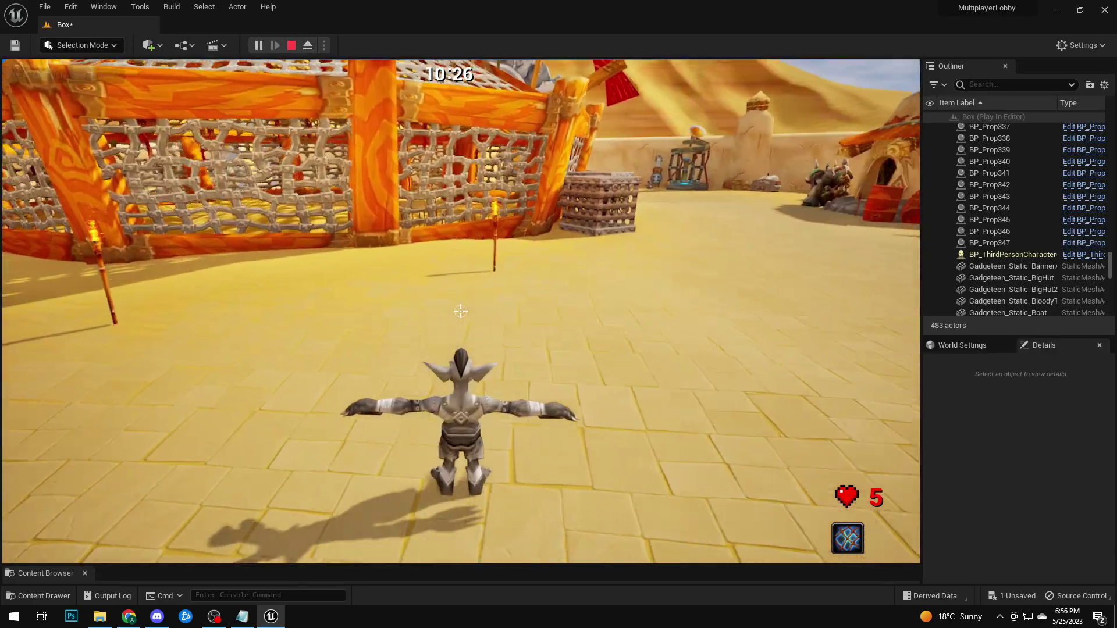
key("w")
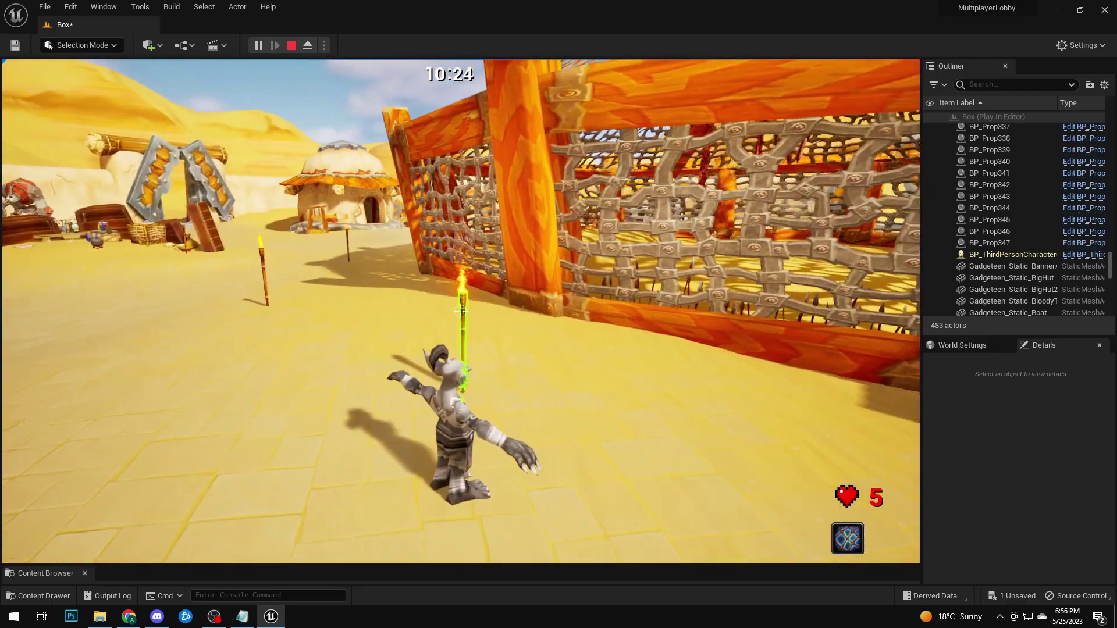
left_click(461, 311)
key("w")
left_click(460, 312)
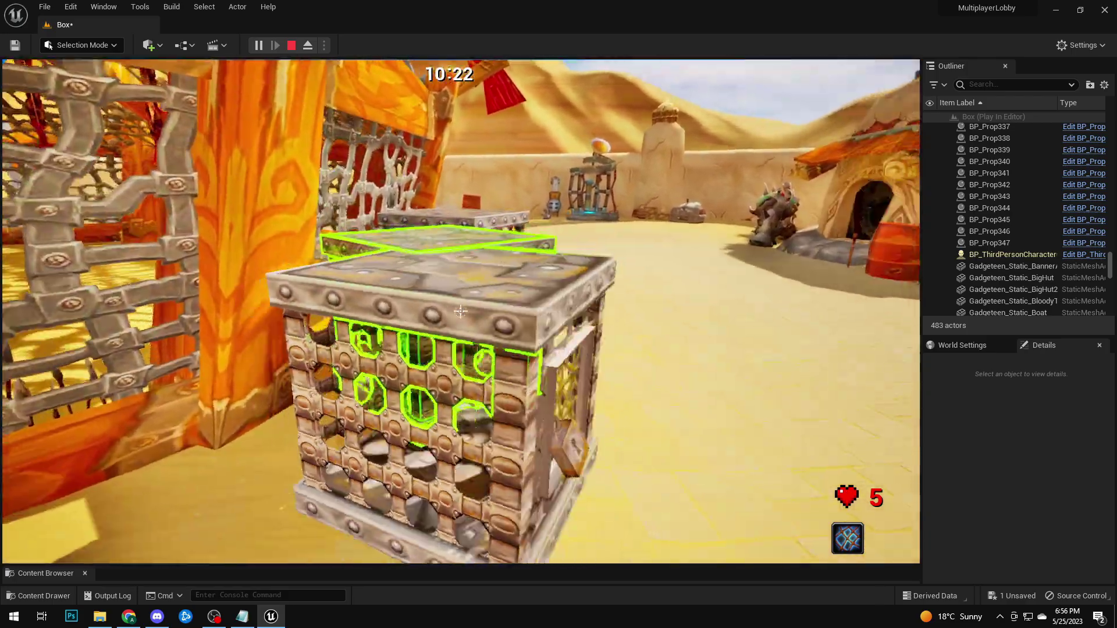
Move the cage prop toward the round hut and transform it into the red barrel.
key("d")
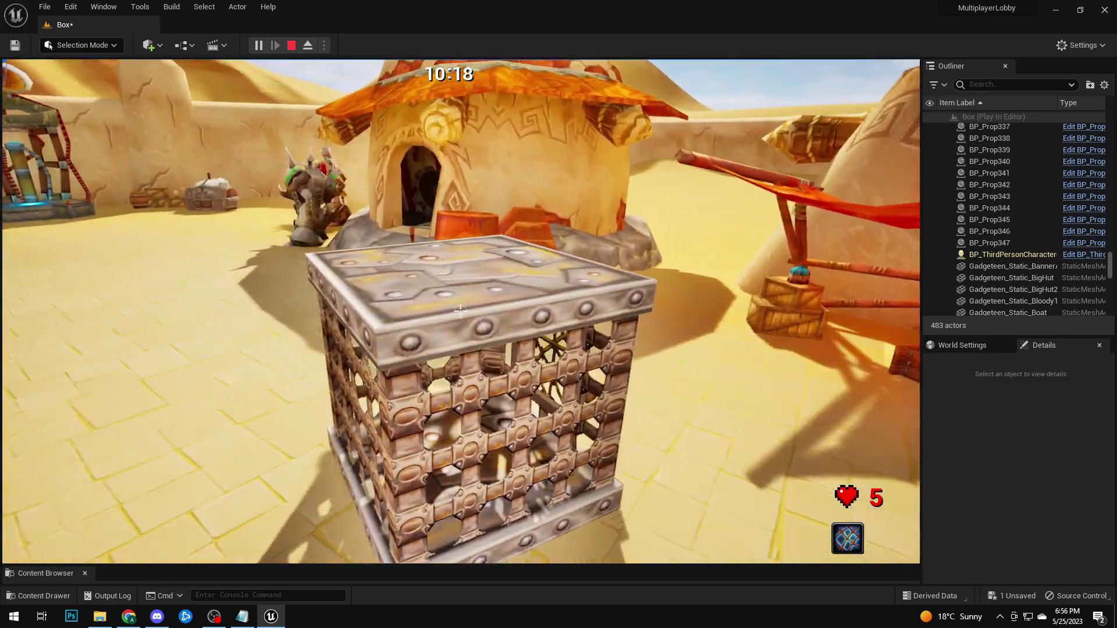
key("w")
left_click(460, 311)
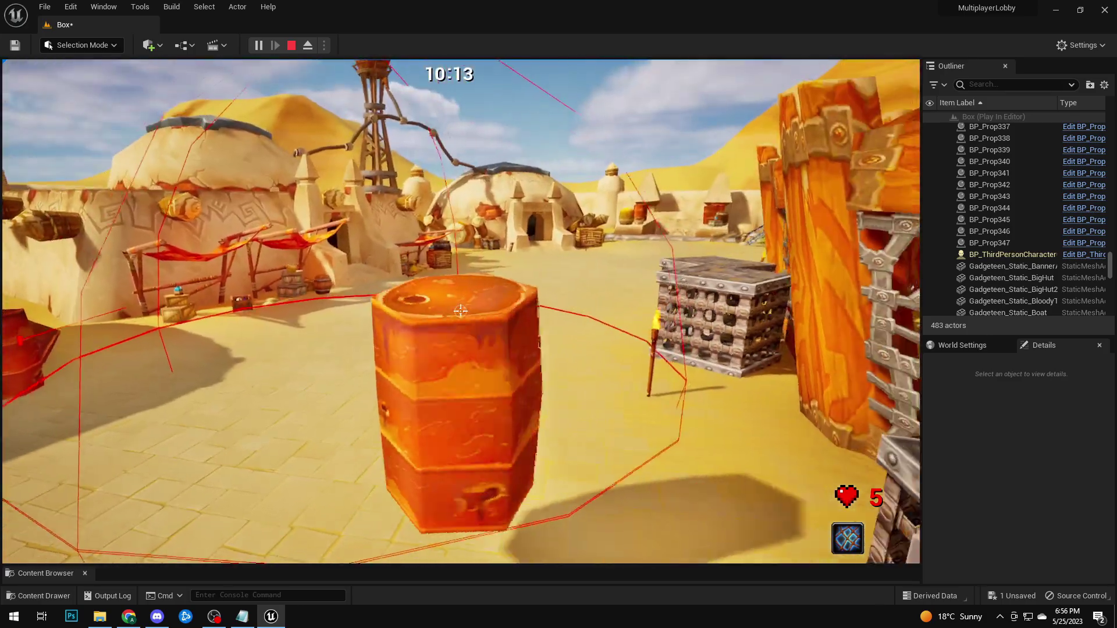
Try out the red barrel prop around the netted arena and end the playtest.
left_click(460, 311)
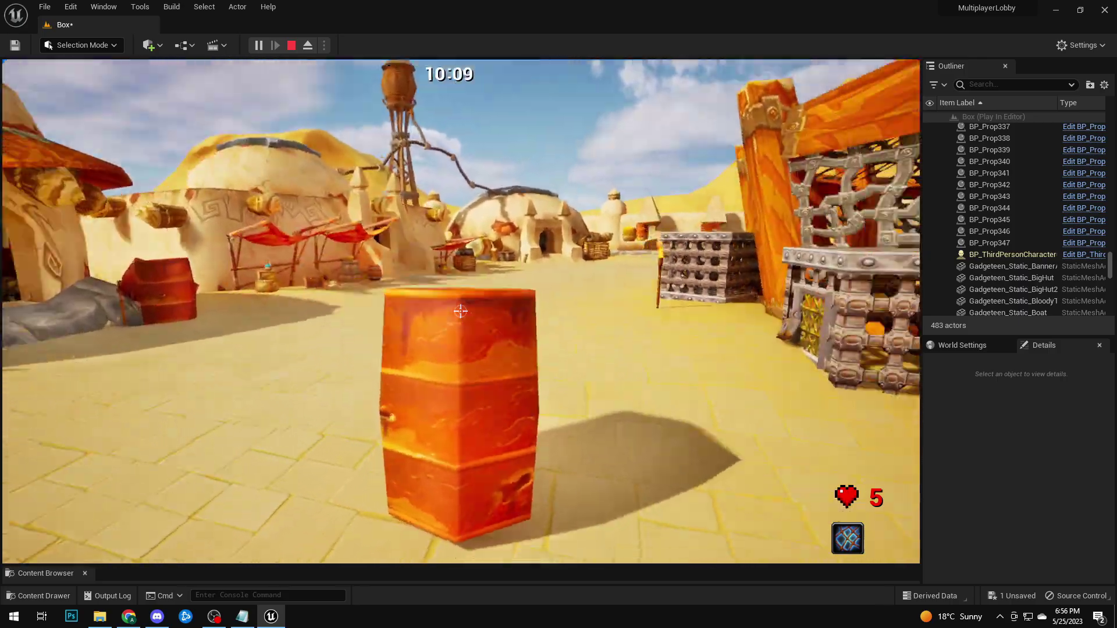
left_click(460, 311)
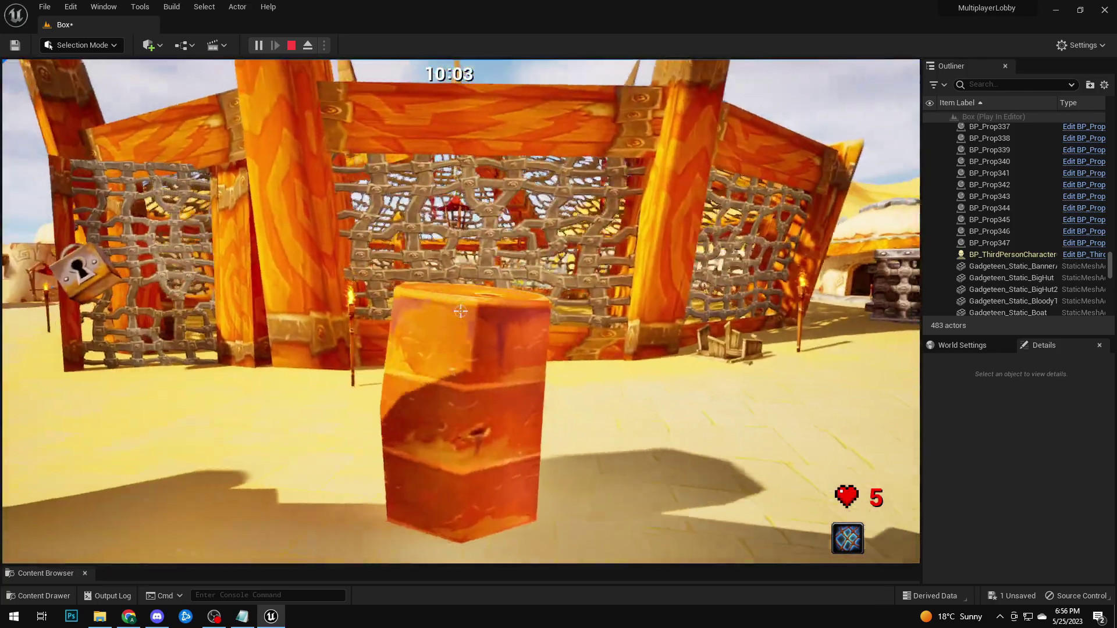
left_click(460, 311)
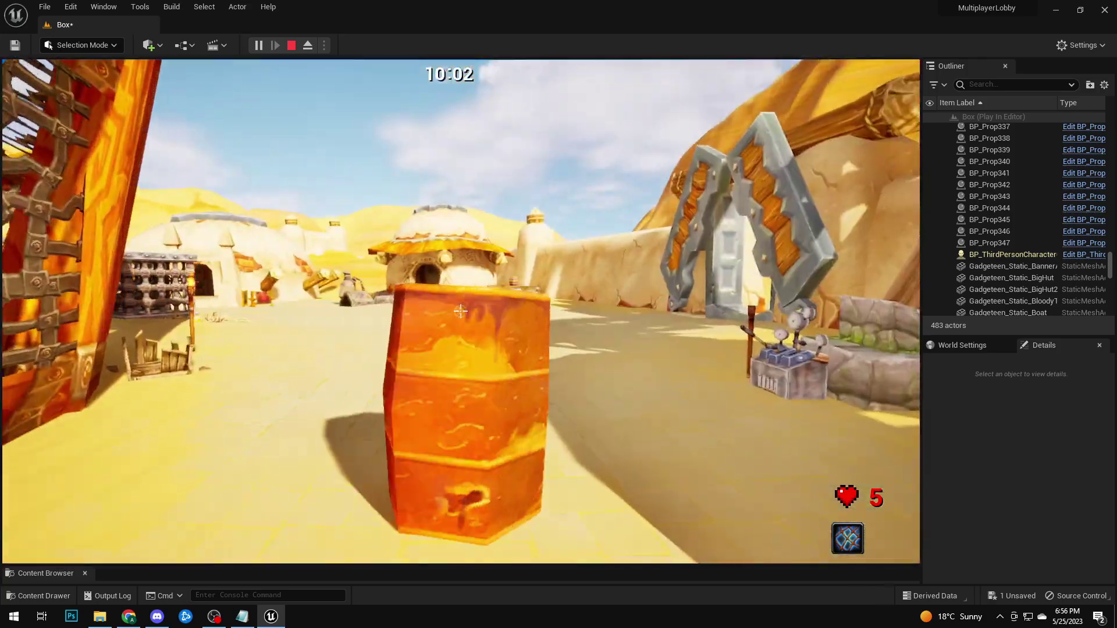
key("Escape")
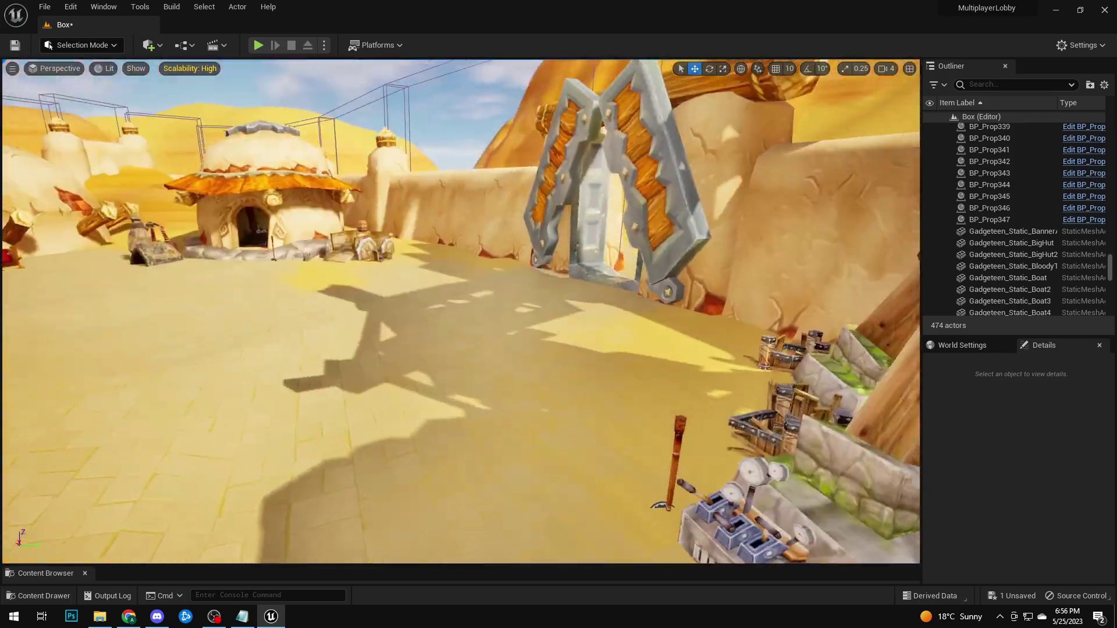
Open the level named Two from the project's content.
right_click_drag(461, 311, 372, 442)
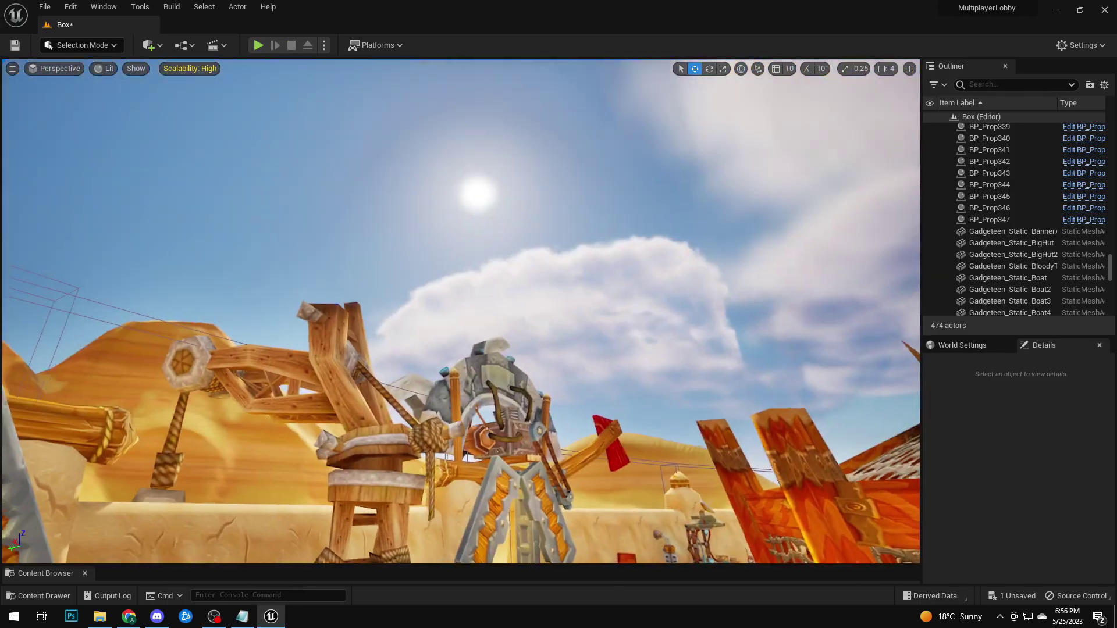
key("ctrl+space")
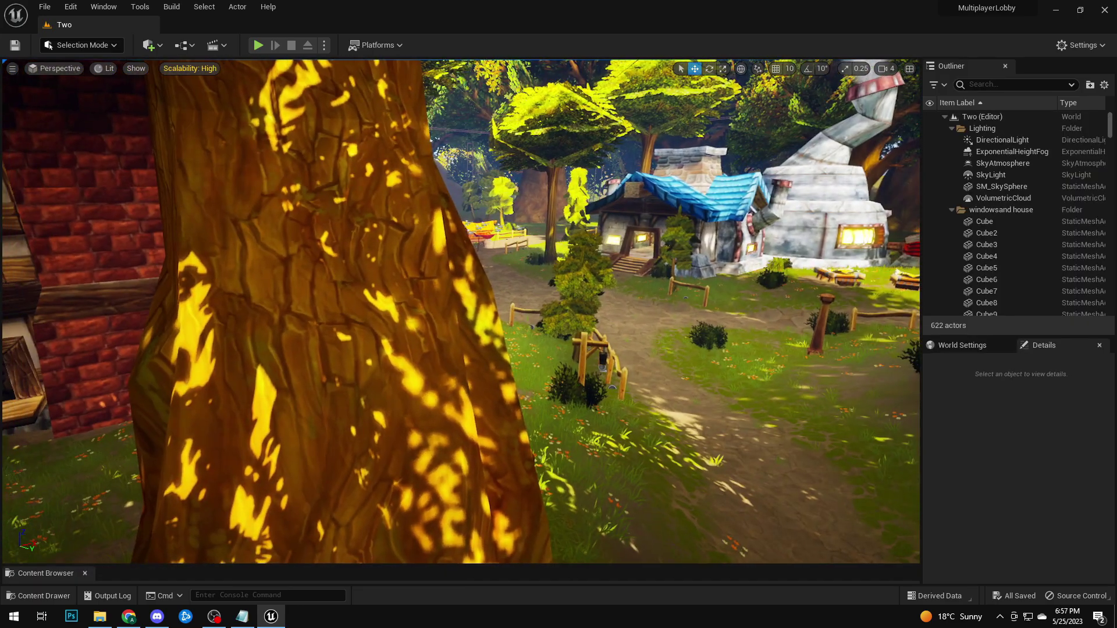
Playtest the level and walk the grey goblin past the window counter and through the house's front entrance.
right_click_drag(460, 311, 431, 320)
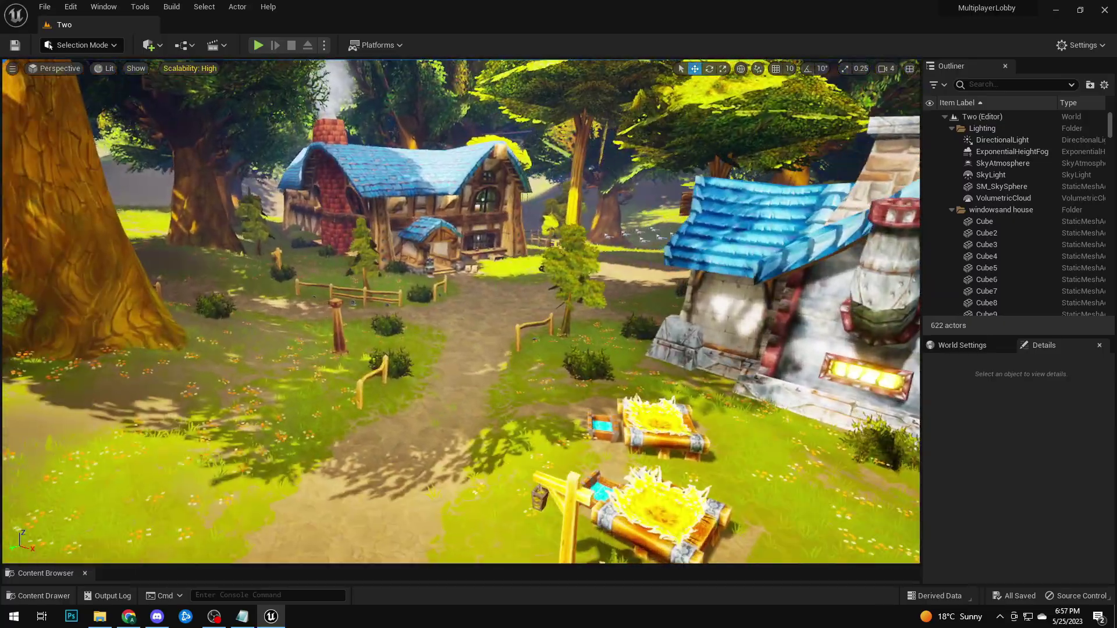
left_click(258, 45)
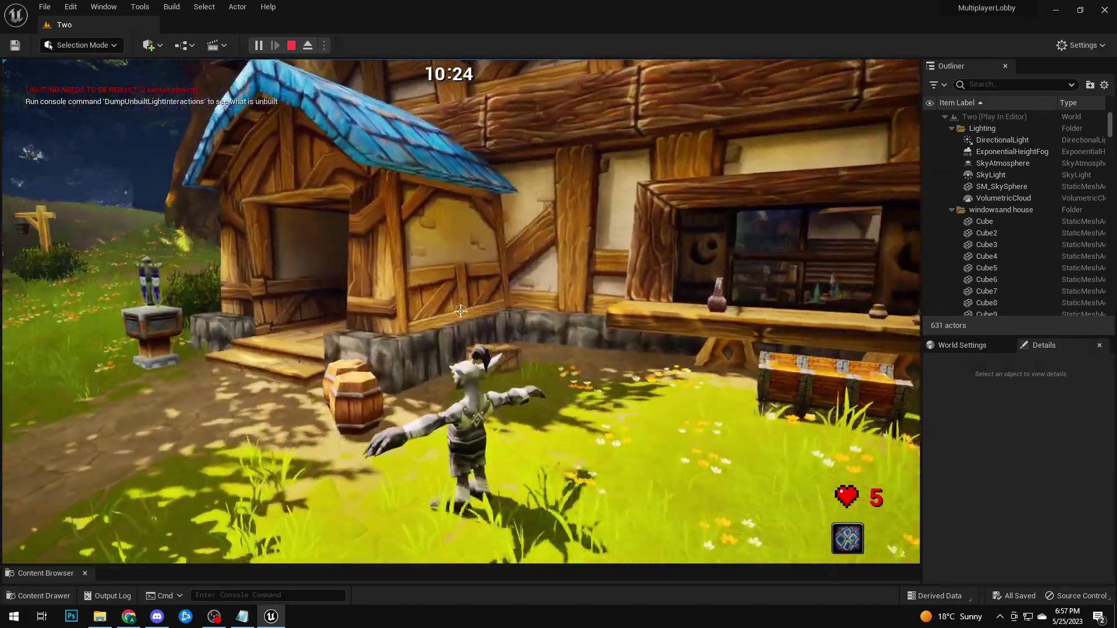
key("w")
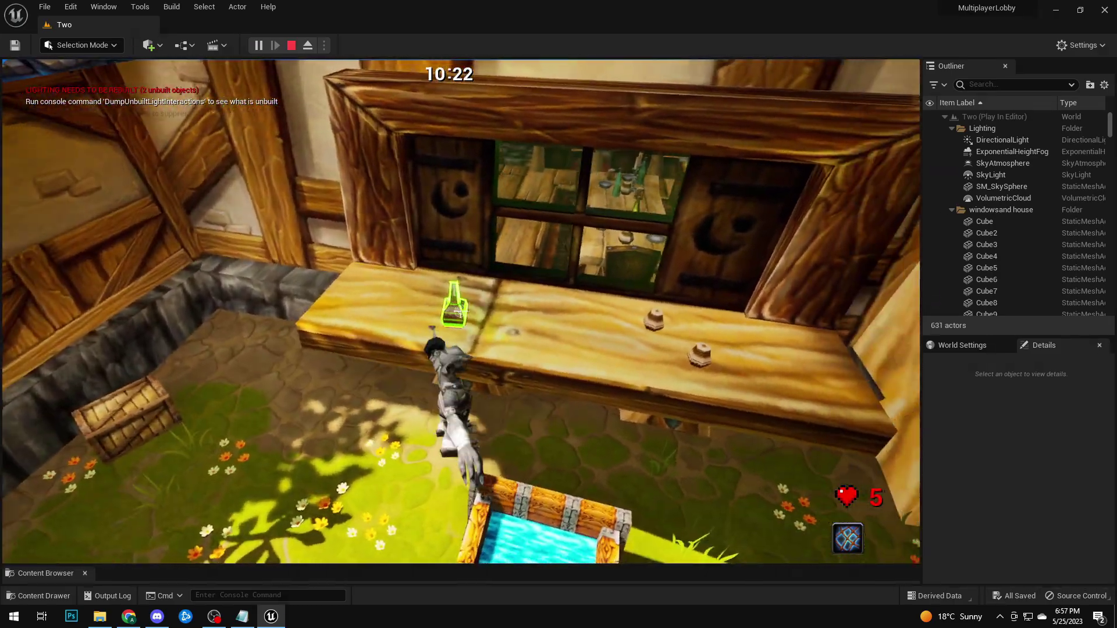
key("w")
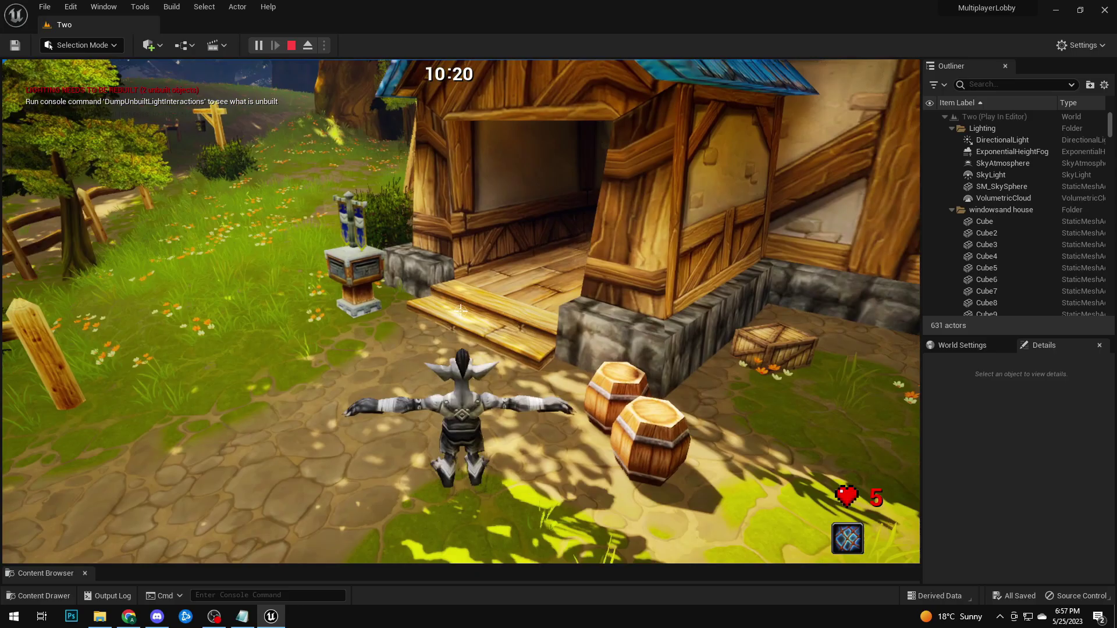
key("w")
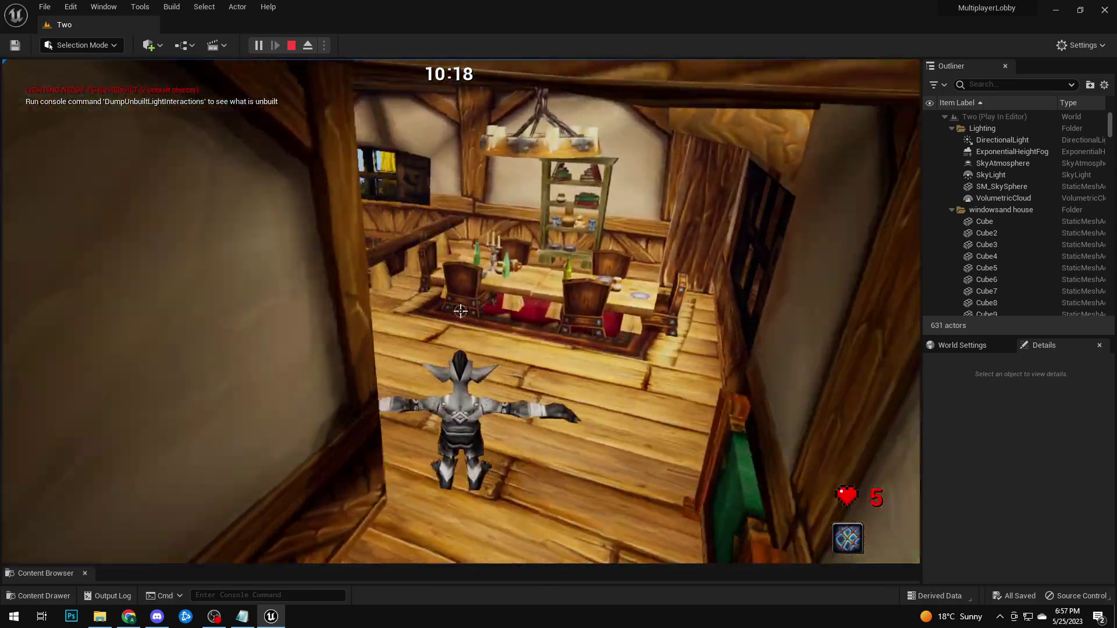
Explore the house interior as the goblin, jumping and walking up to the dining table in front of the fireplace.
key("w")
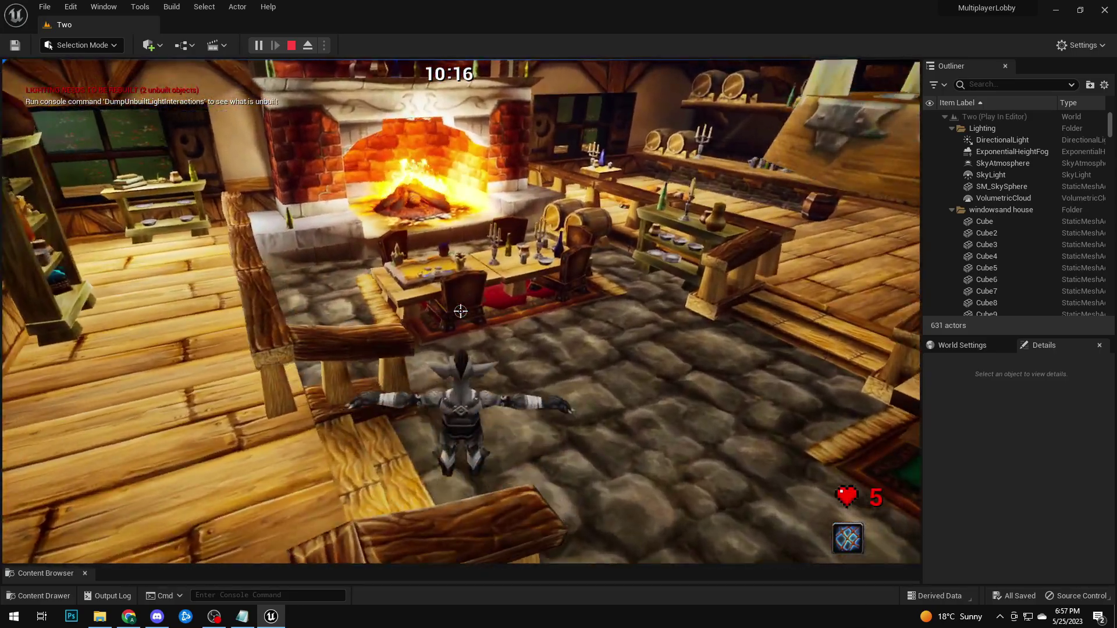
key("w")
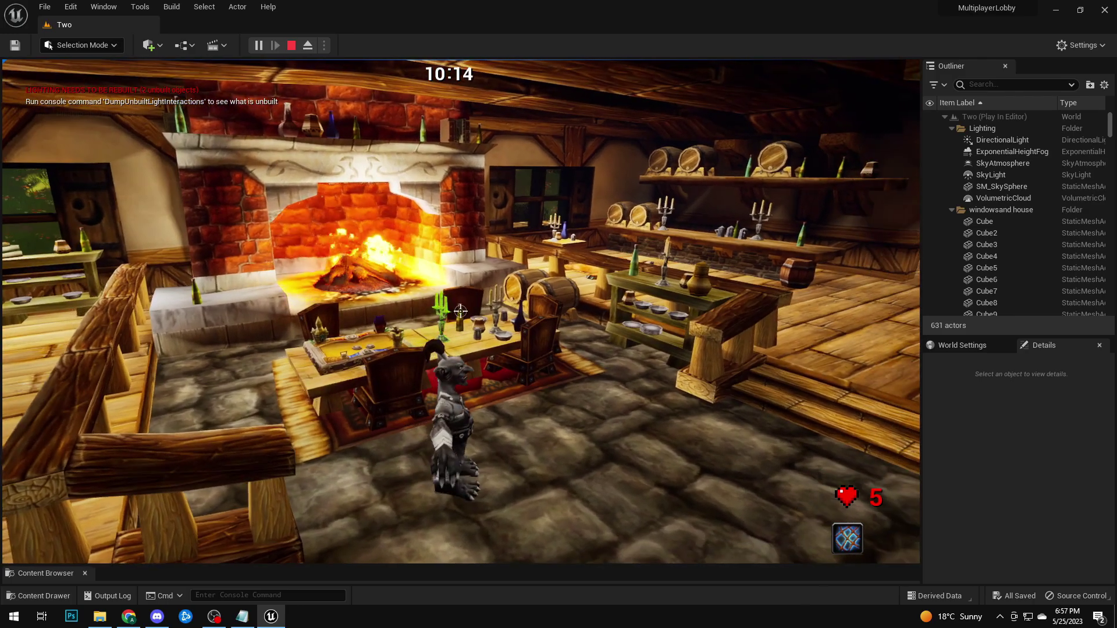
key("space")
key("w")
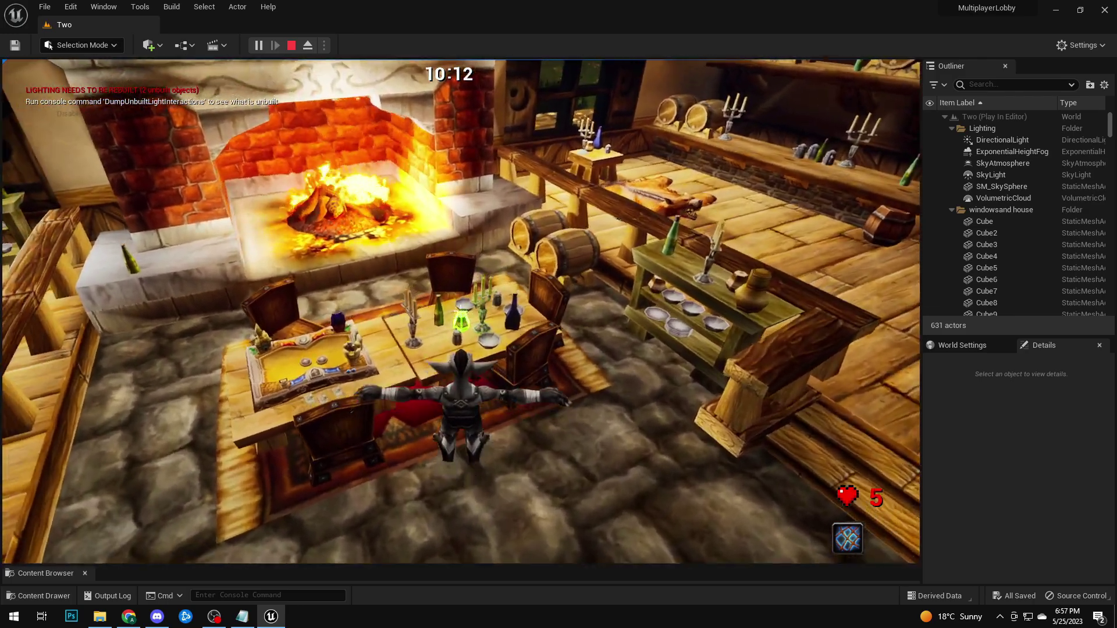
Try out moving as the bush prop in the meadow and as the food plate prop on the indoor stairs.
key("w")
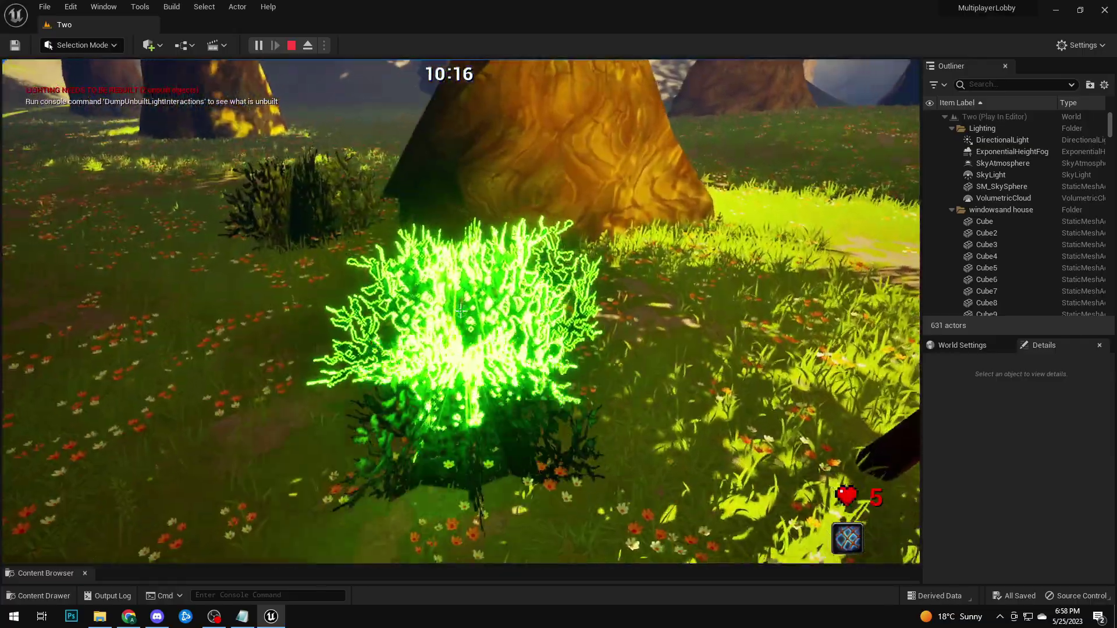
key("w")
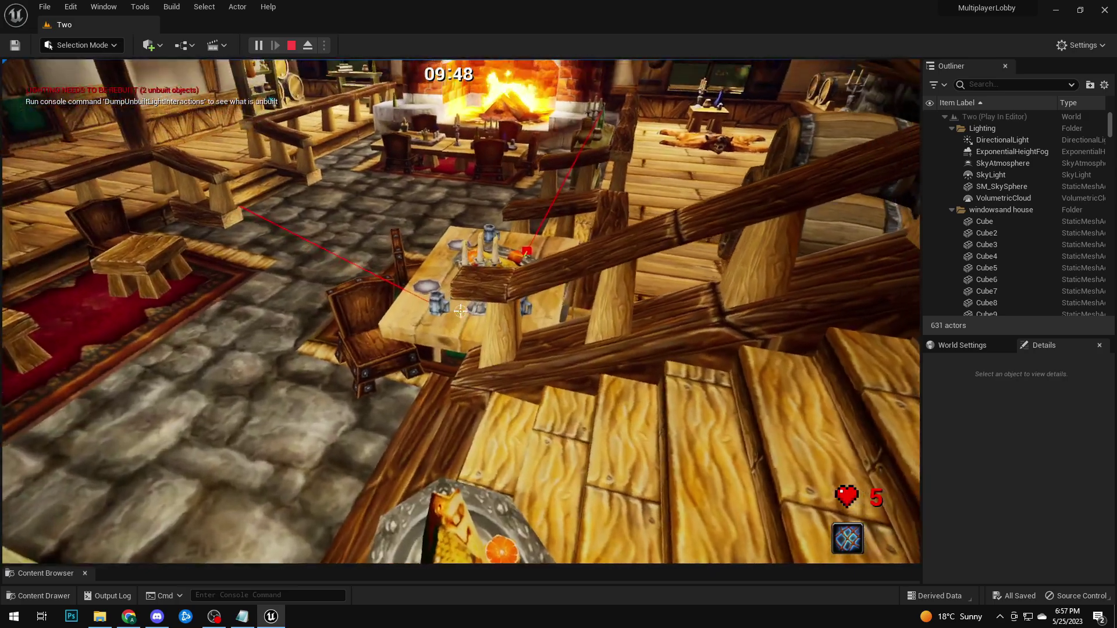